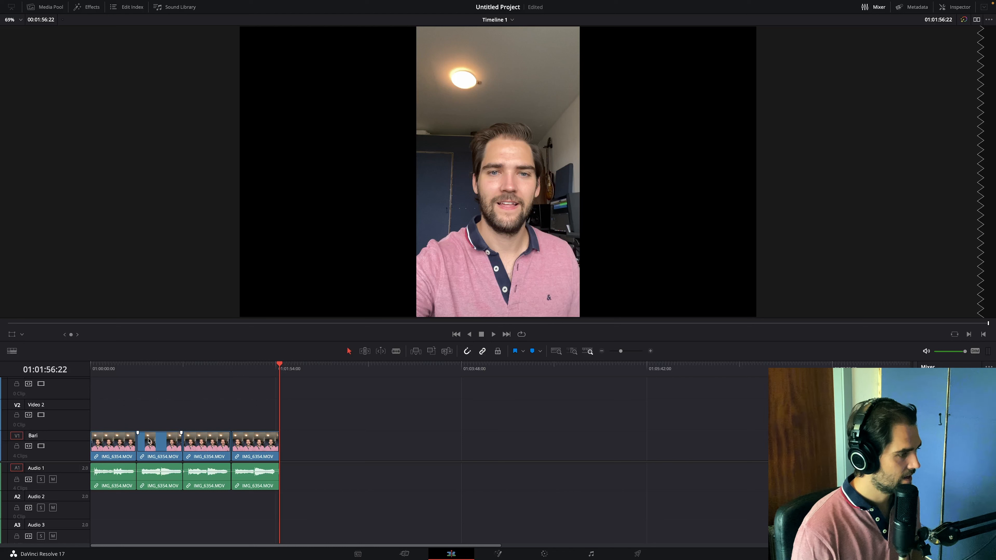
- Rename the Video 2 track as Bass and move the second clip onto it at the timeline's start
click(161, 446)
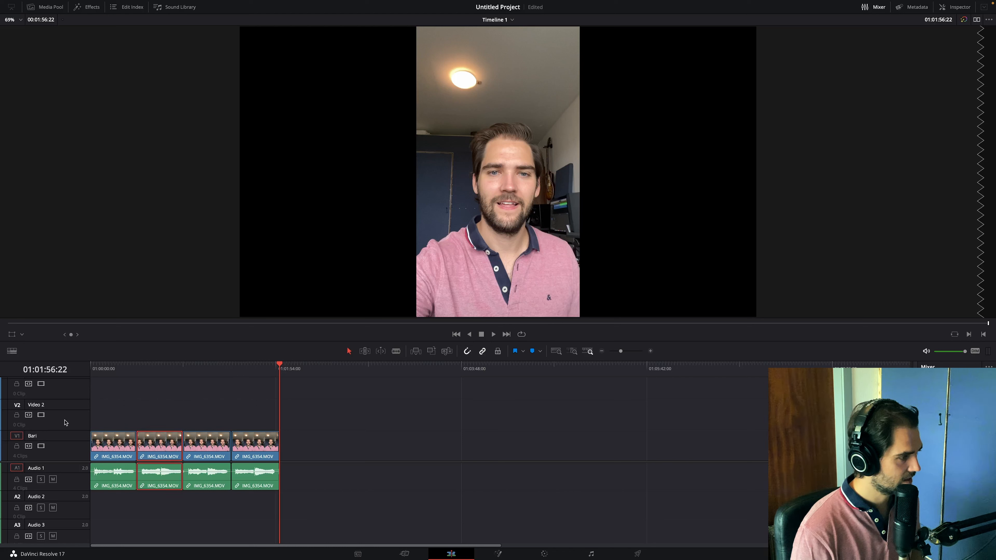
double_click(47, 406)
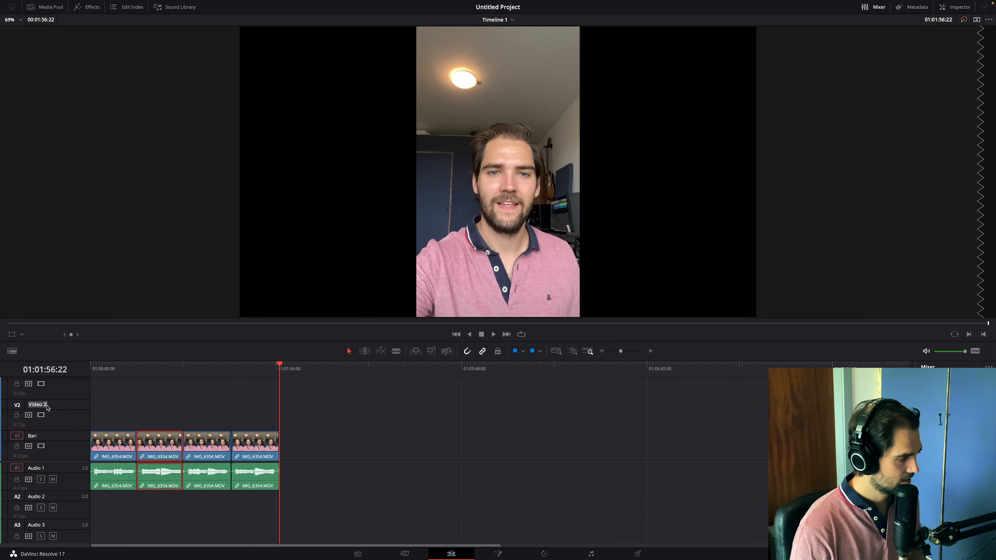
text(Bass)
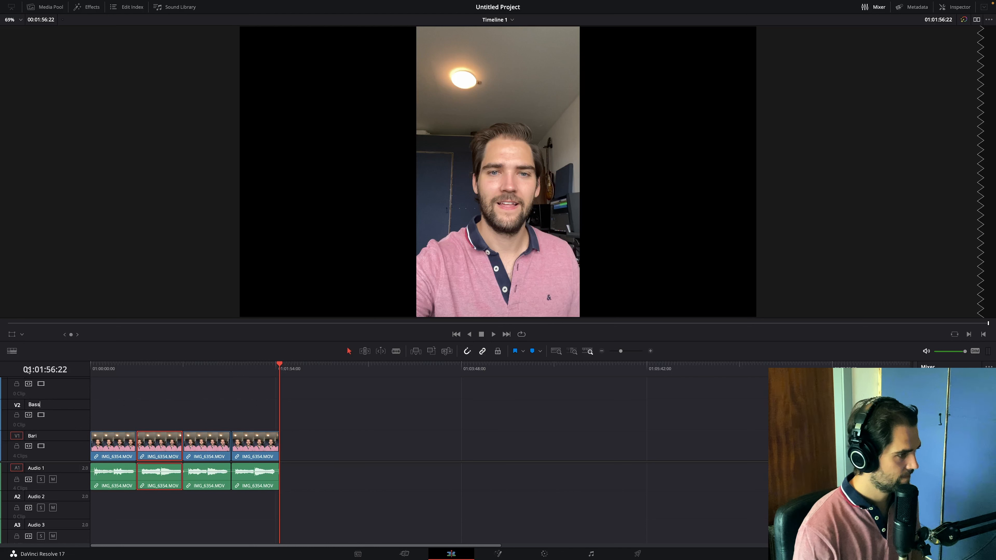
mouse_move(113, 447)
mouse_down()
mouse_move(113, 422)
mouse_move(99, 446)
mouse_up()
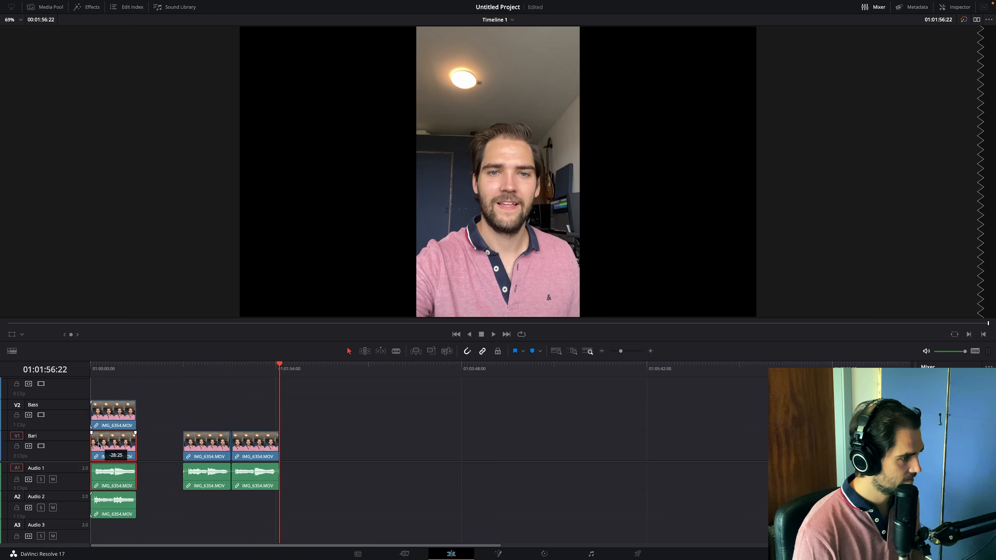
- Rename the Video 3 track as Lead and stack the third and fourth clips at the timeline's start on V3 and V4
scroll(99, 432, up, 2)
double_click(40, 406)
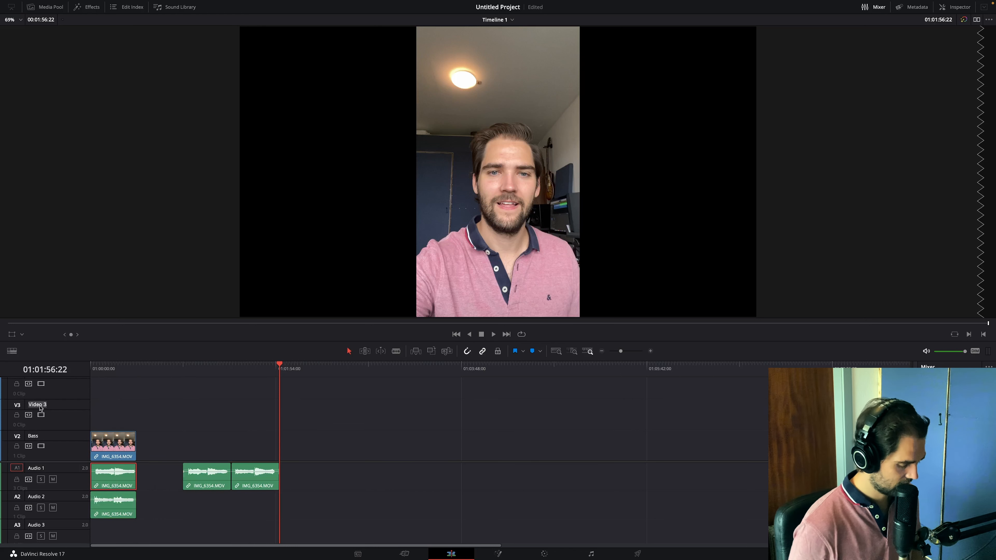
text(Lead)
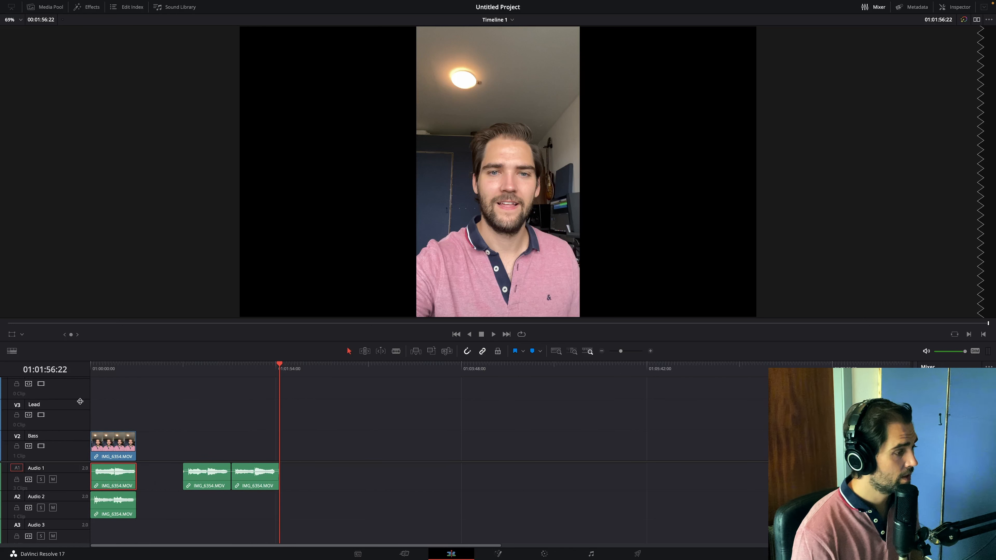
click(125, 411)
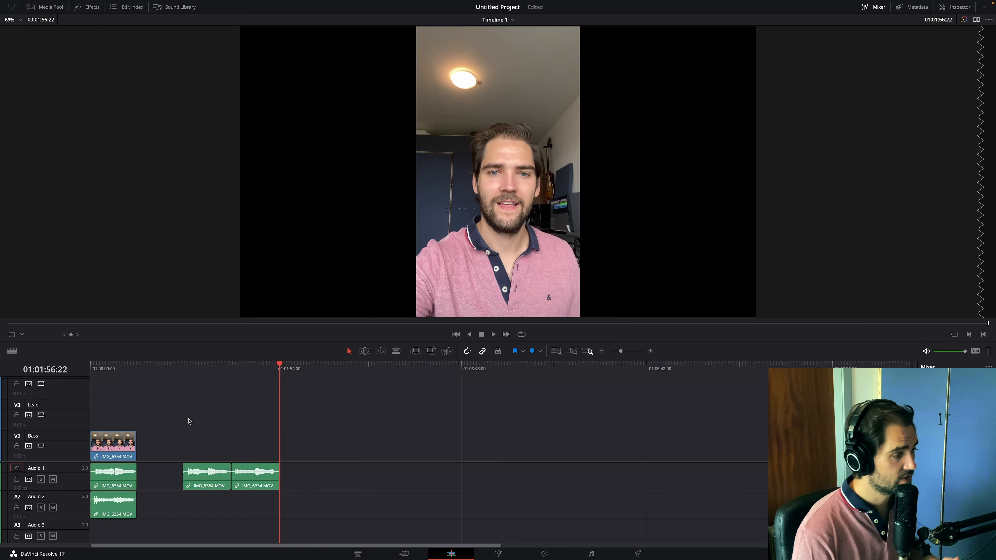
scroll(191, 428, down, 1)
drag(204, 458, 159, 393)
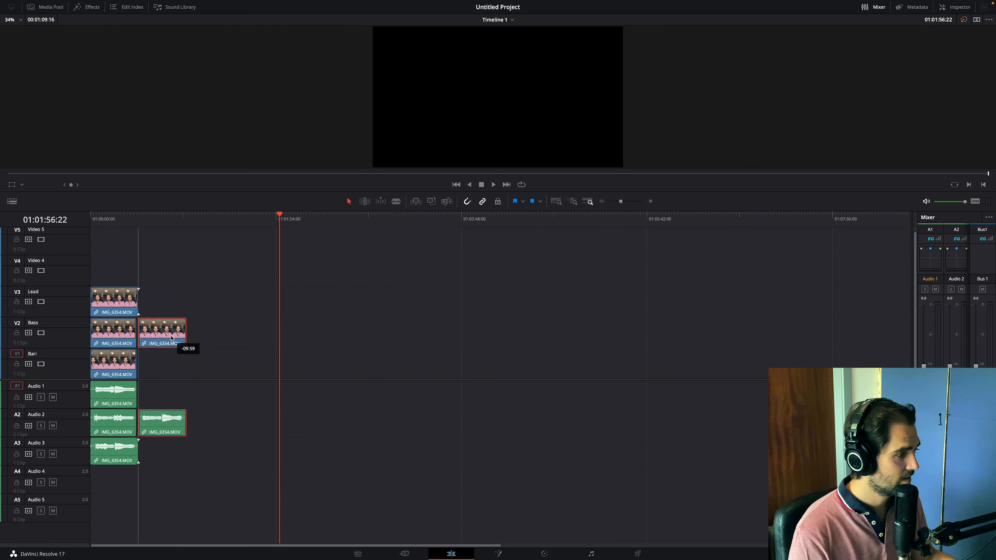
drag(171, 339, 125, 280)
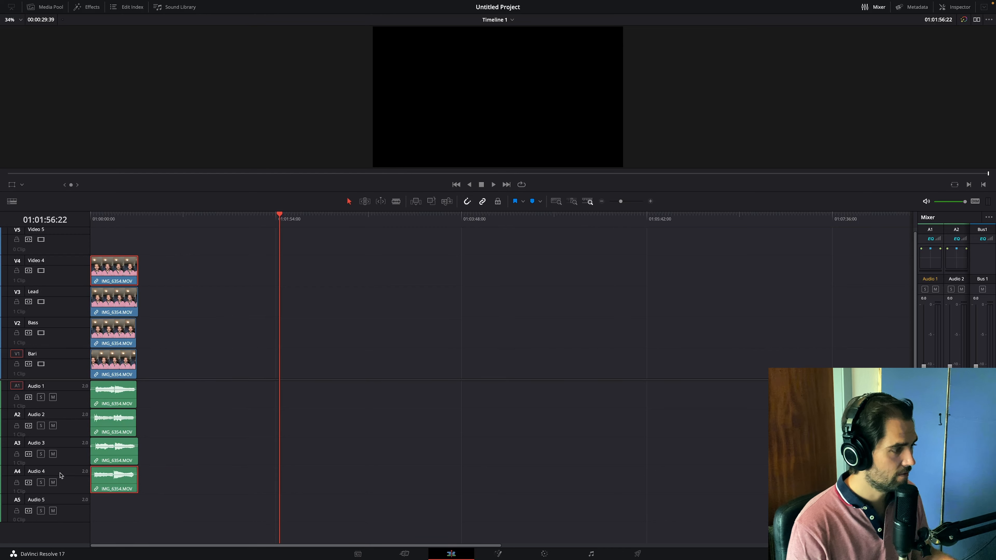
- Set the timeline proxy mode to Quarter Resolution
click(113, 215)
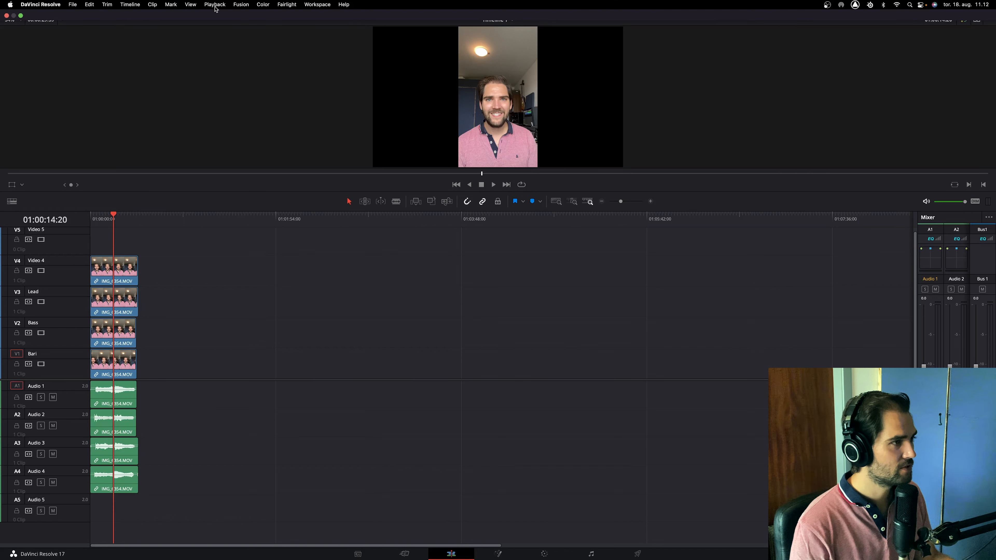
click(215, 5)
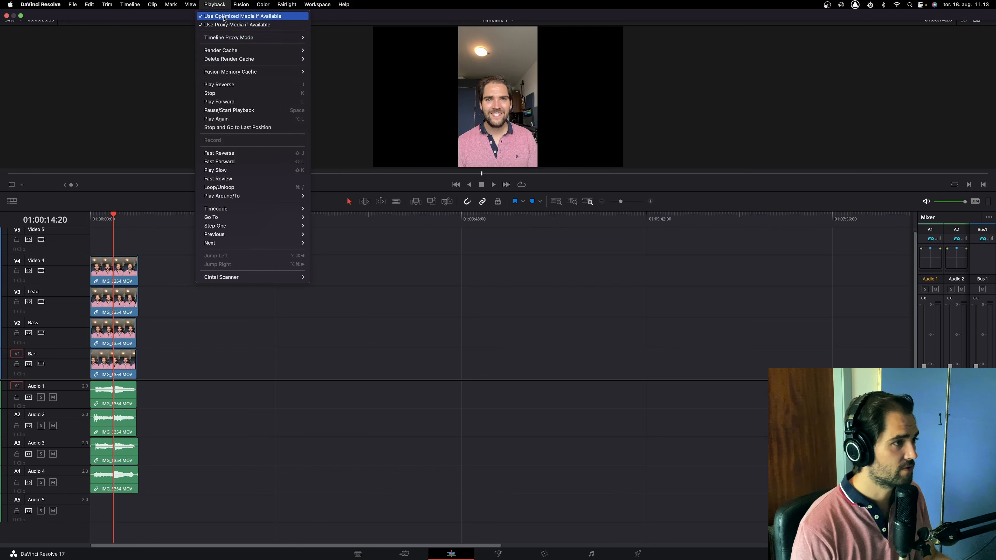
mouse_move(230, 40)
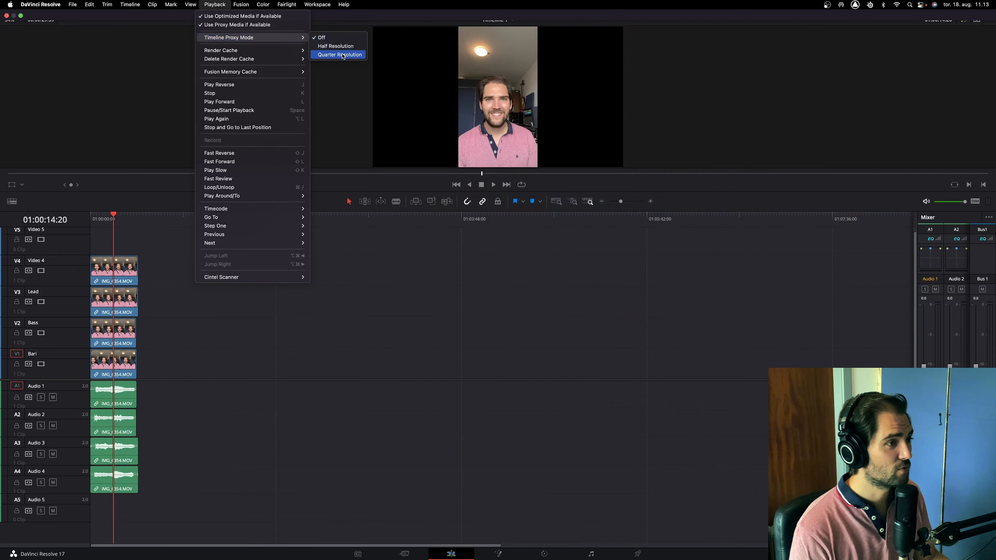
click(339, 55)
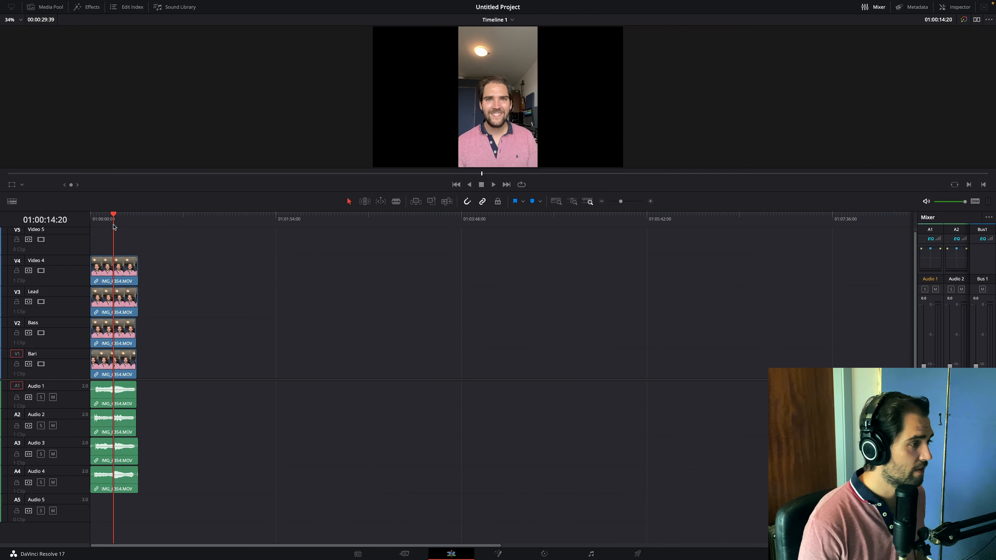
- Return the playhead to the timeline's start and disable the Lead and Video 4 video tracks
drag(110, 214, 89, 216)
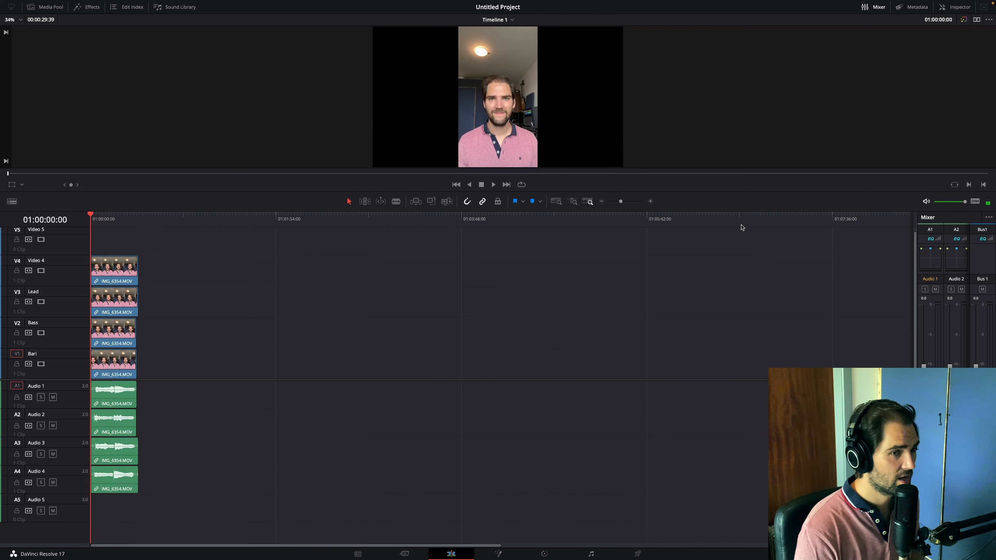
click(651, 202)
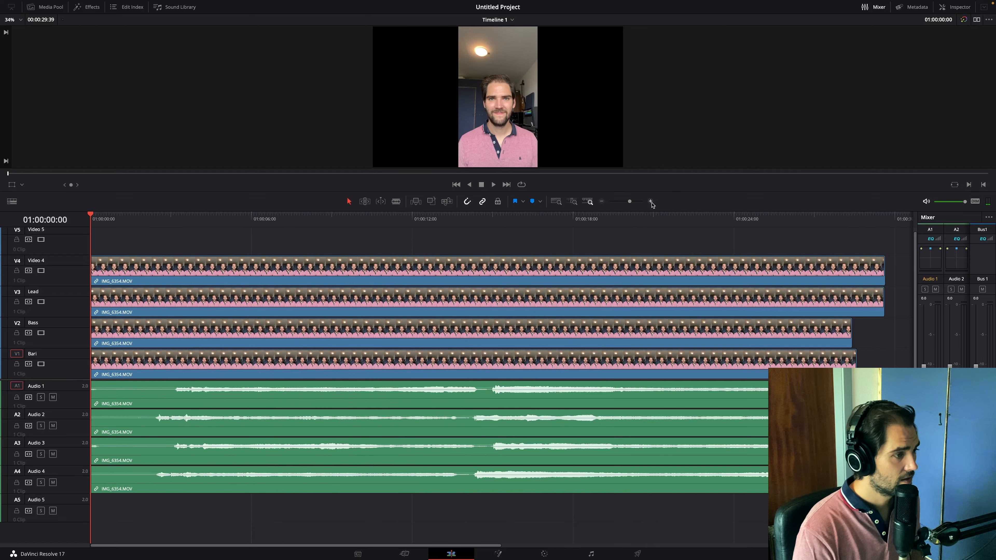
click(602, 201)
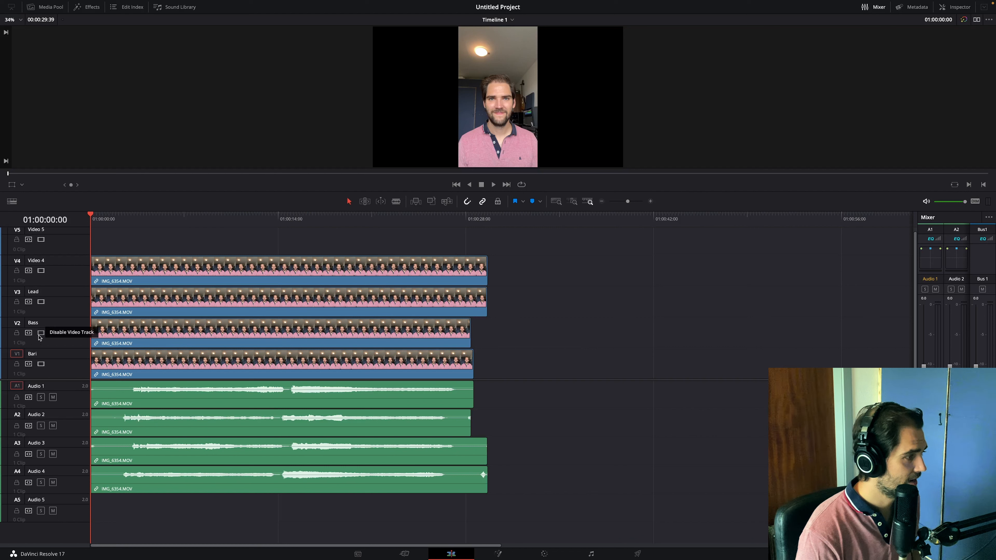
click(42, 302)
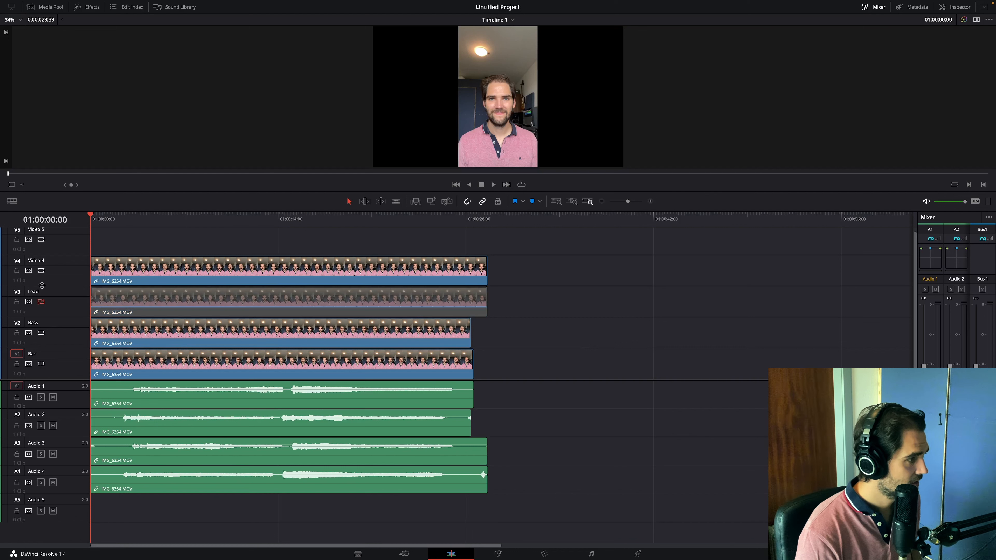
click(42, 271)
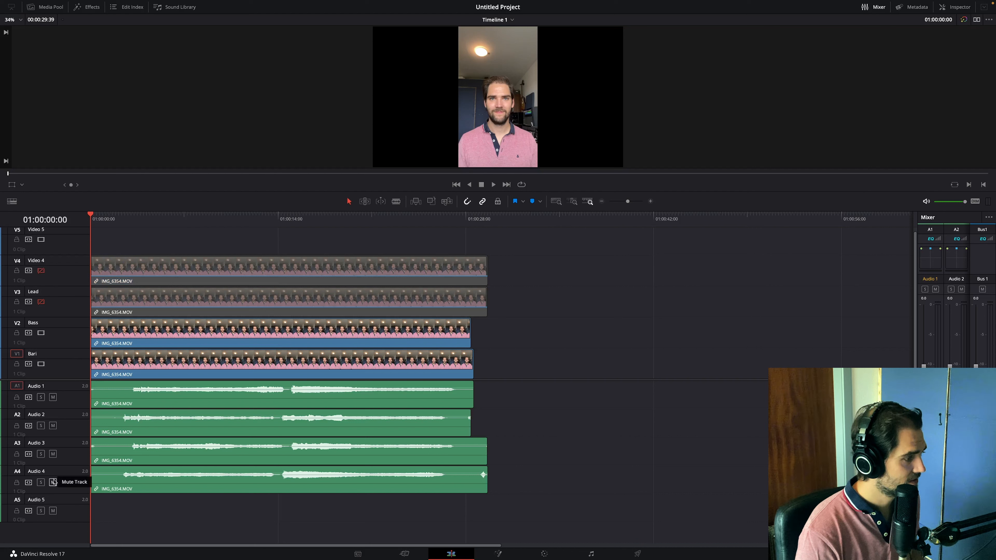
- Mute the Audio 3 track and rename the Video 4 track as Tenor
click(53, 398)
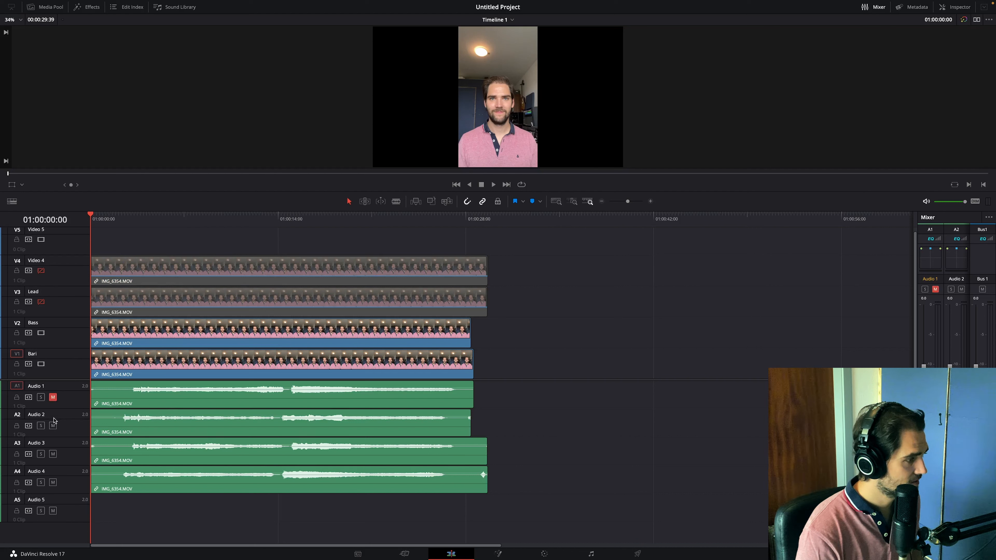
click(53, 397)
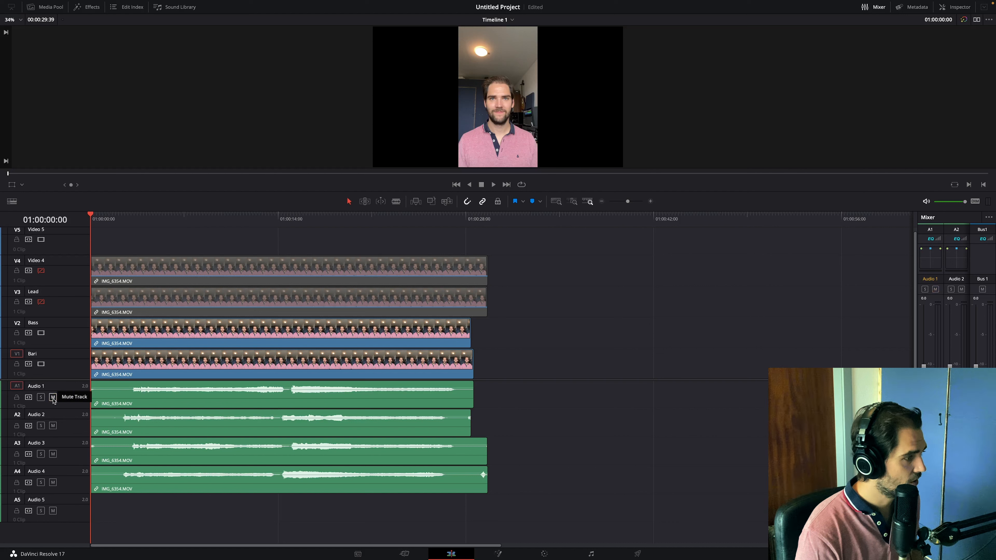
click(53, 454)
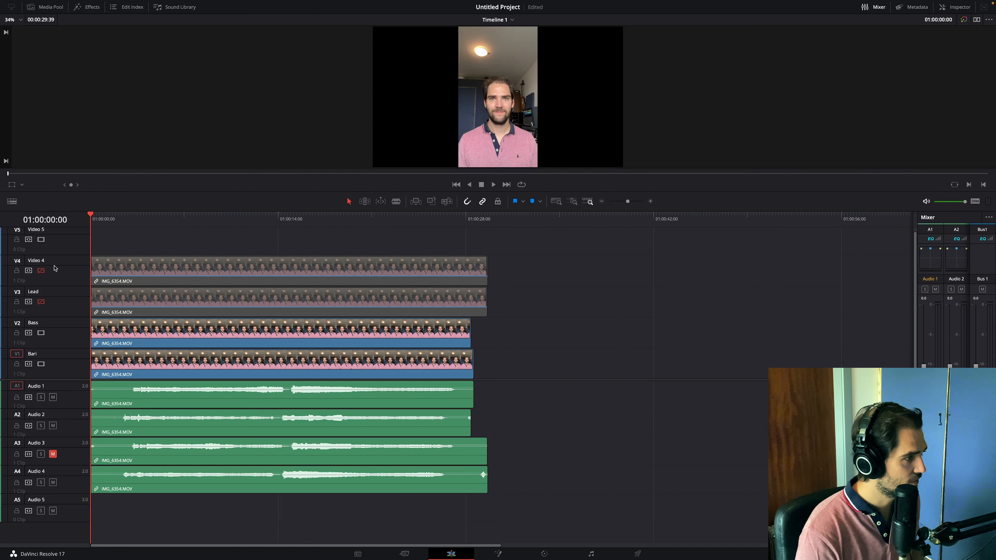
double_click(40, 261)
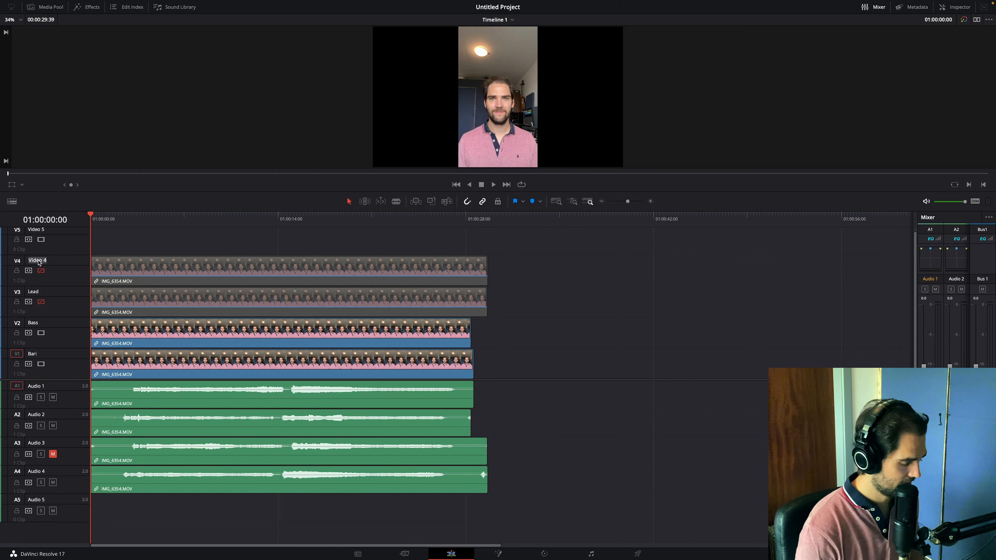
text(Tenor)
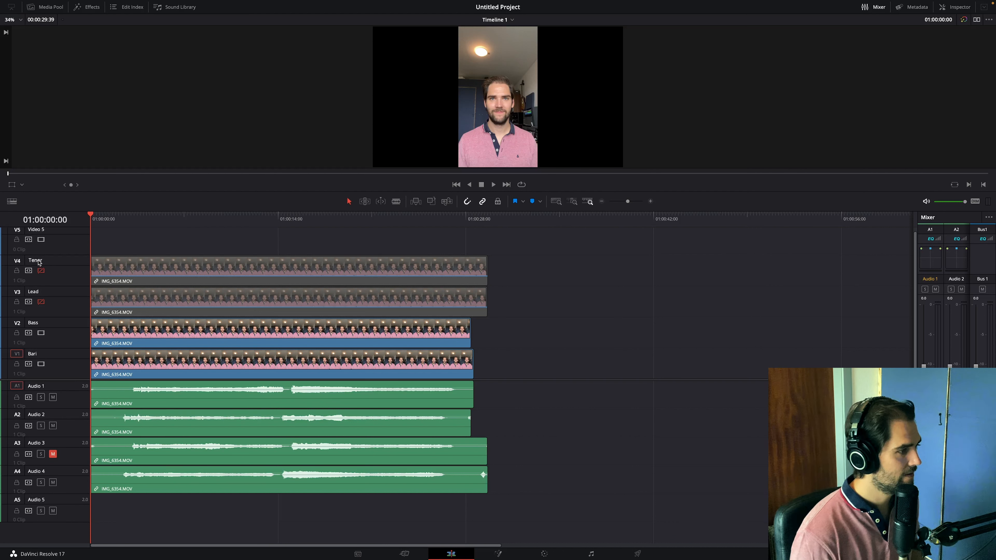
- Play the opening from about 01:00:01:56, and trim the Lead clip's start and slide it earlier to the timeline's beginning
click(117, 217)
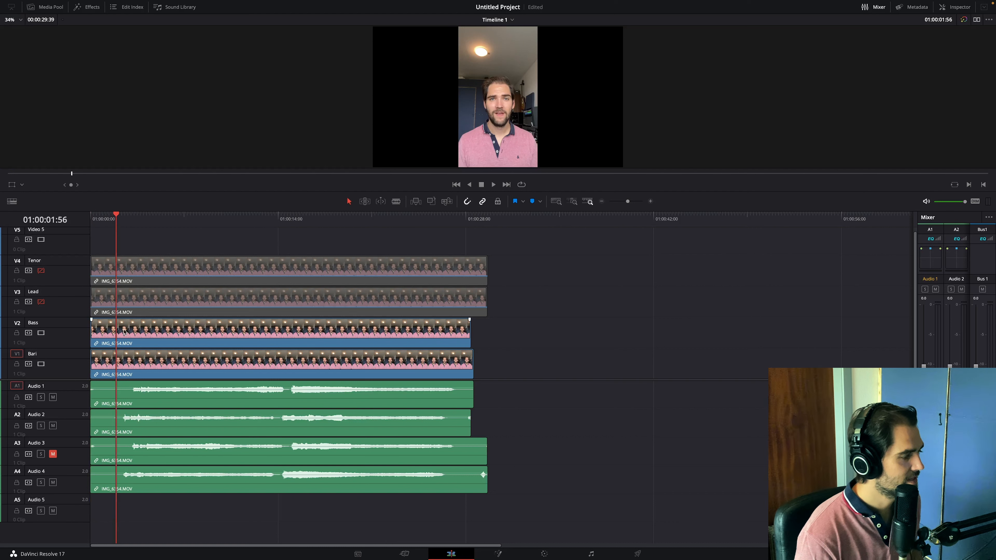
key(space)
click(650, 202)
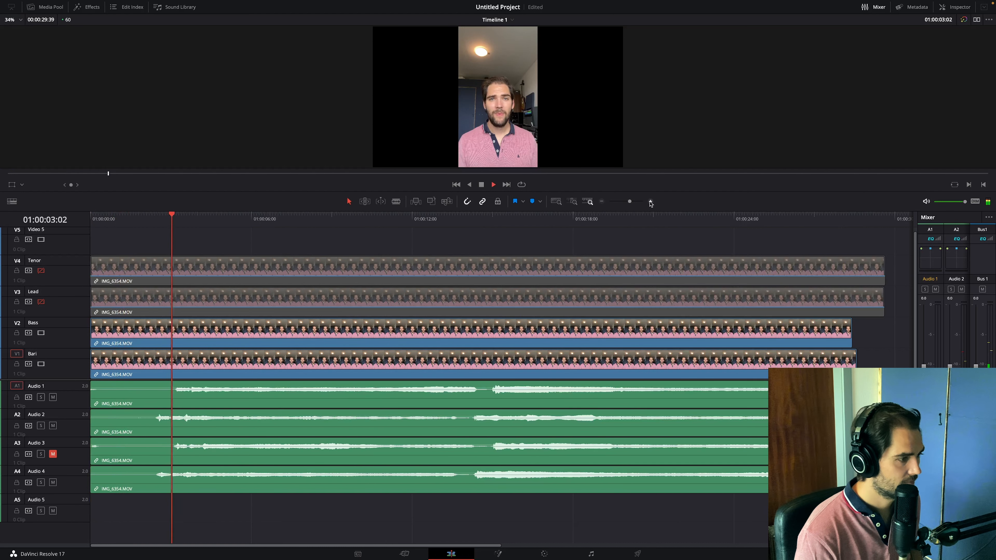
click(650, 202)
key(space)
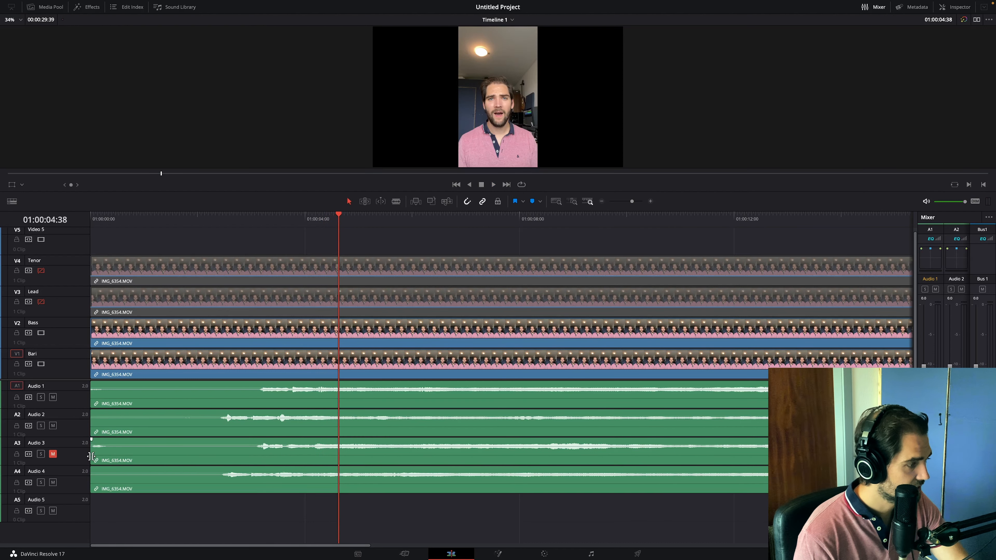
drag(91, 457, 121, 455)
drag(209, 454, 168, 454)
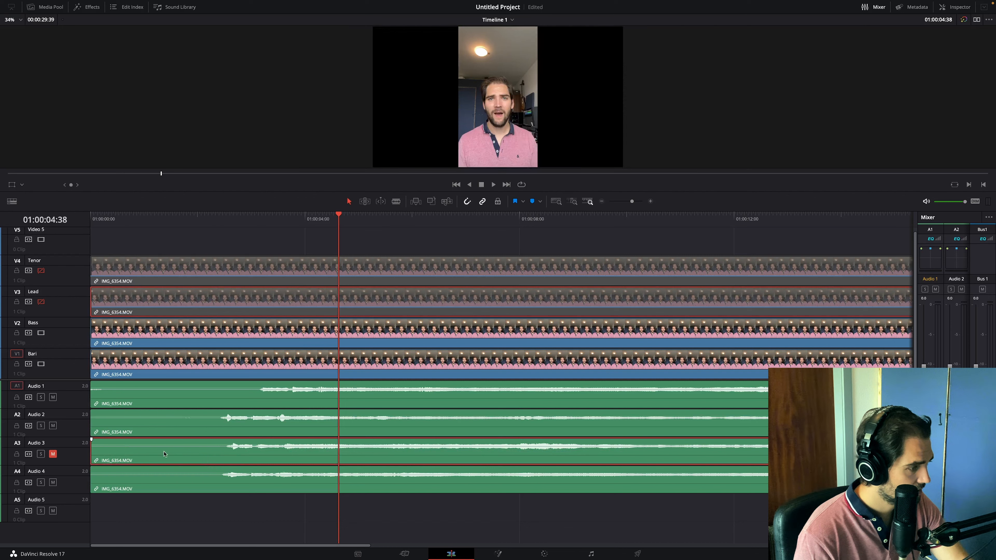
drag(99, 456, 101, 456)
- Shift the Lead clip slightly earlier so its waveform onset lines up with the Audio 4 waveform
click(651, 201)
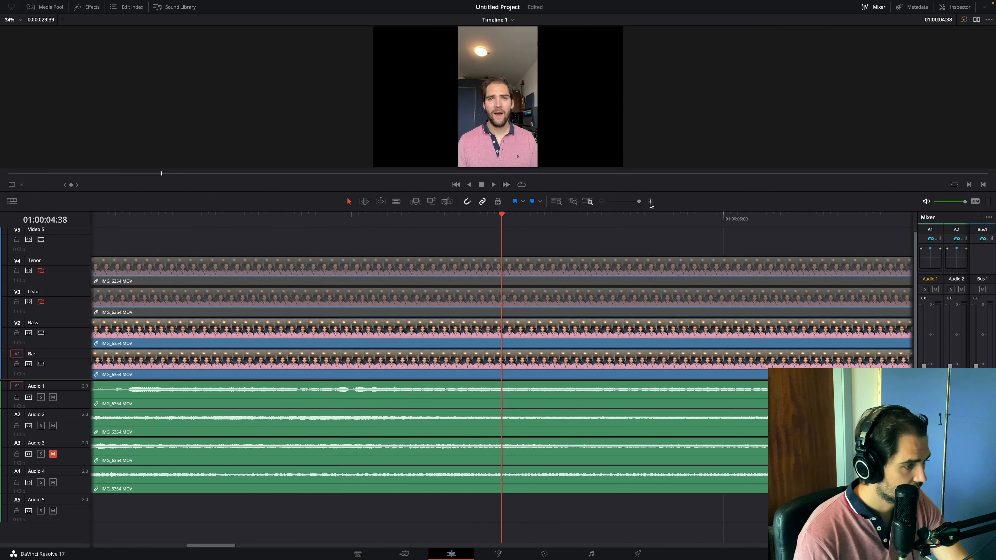
scroll(320, 434, left, 15)
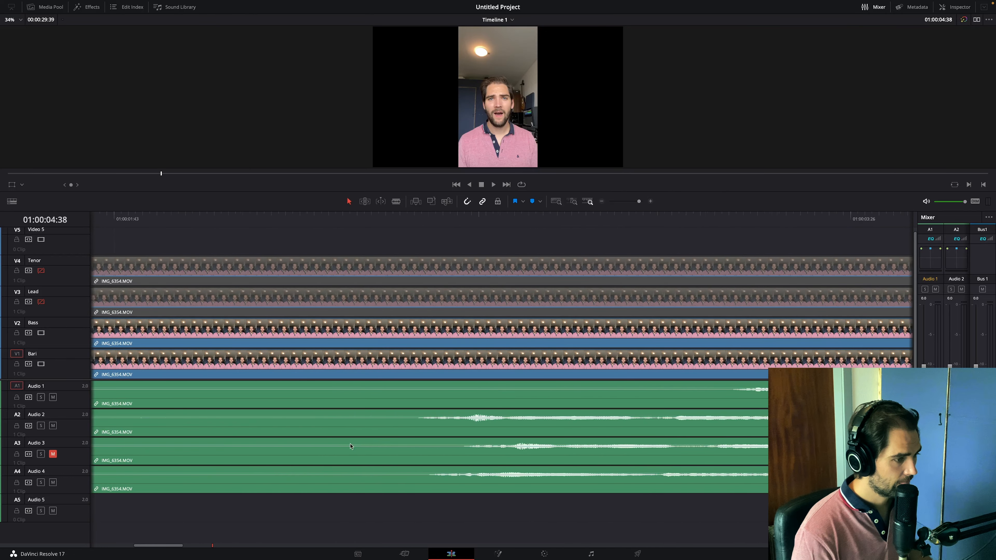
scroll(527, 451, right, 10)
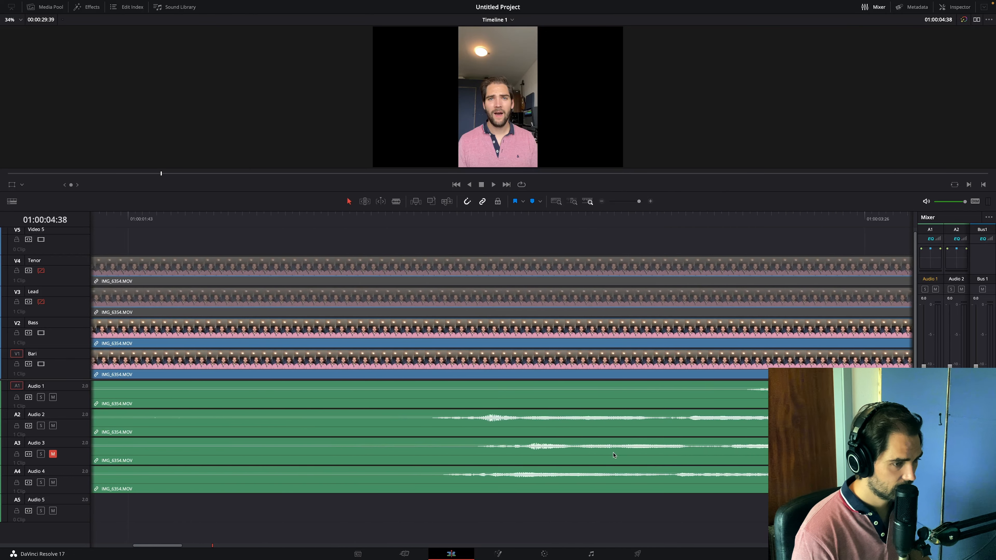
scroll(525, 454, left, 2)
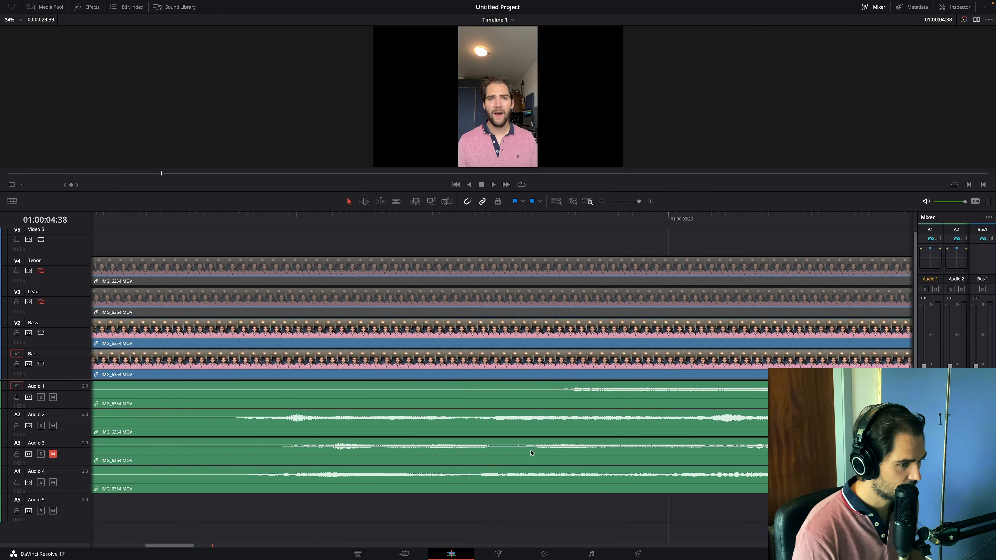
drag(543, 455, 505, 459)
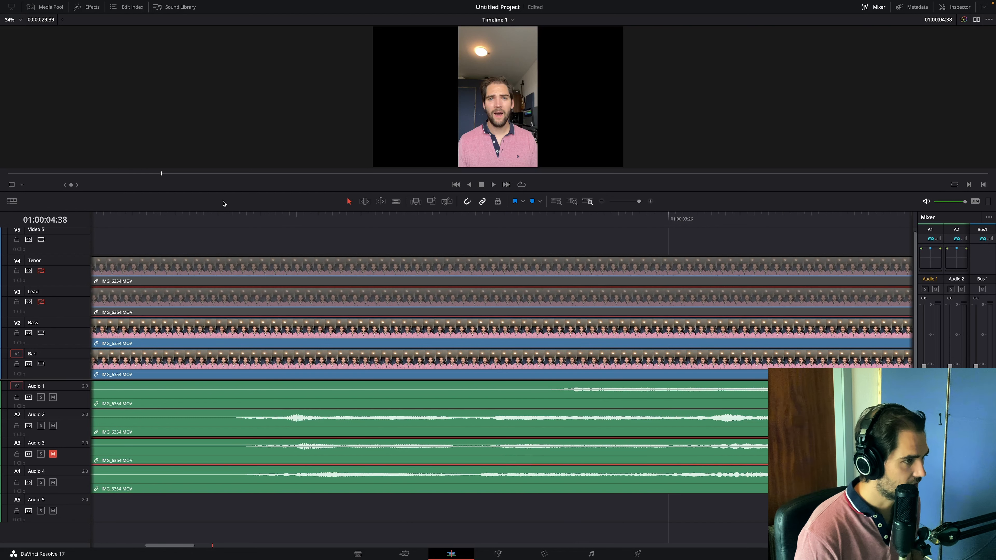
- Play the timeline from just before the first sung note to check the timing, and mute the Audio 4 track
click(240, 219)
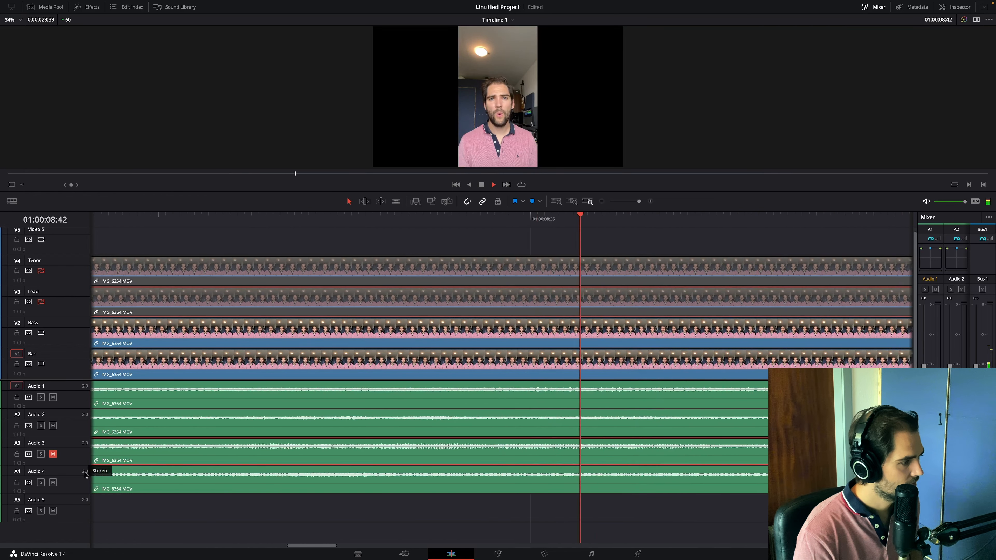
key(space)
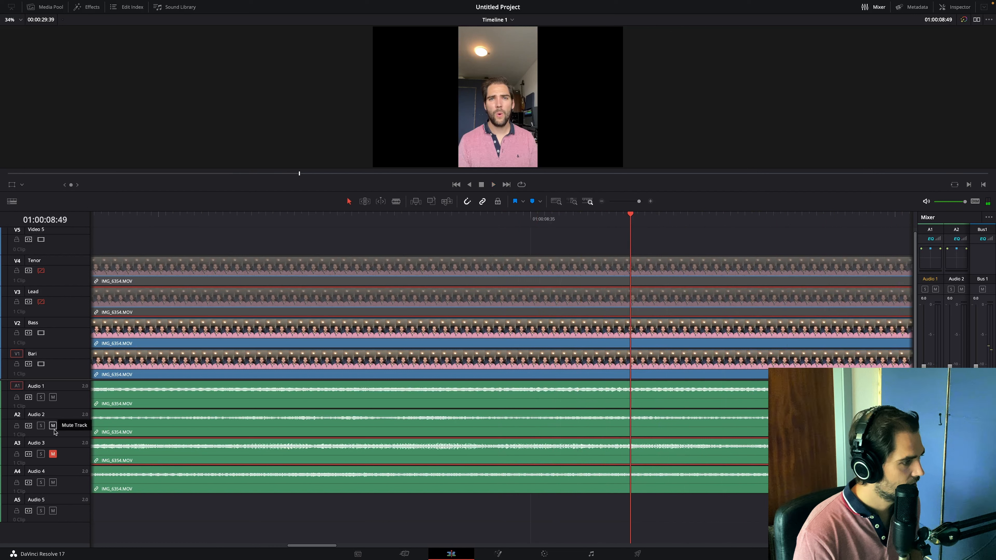
click(53, 482)
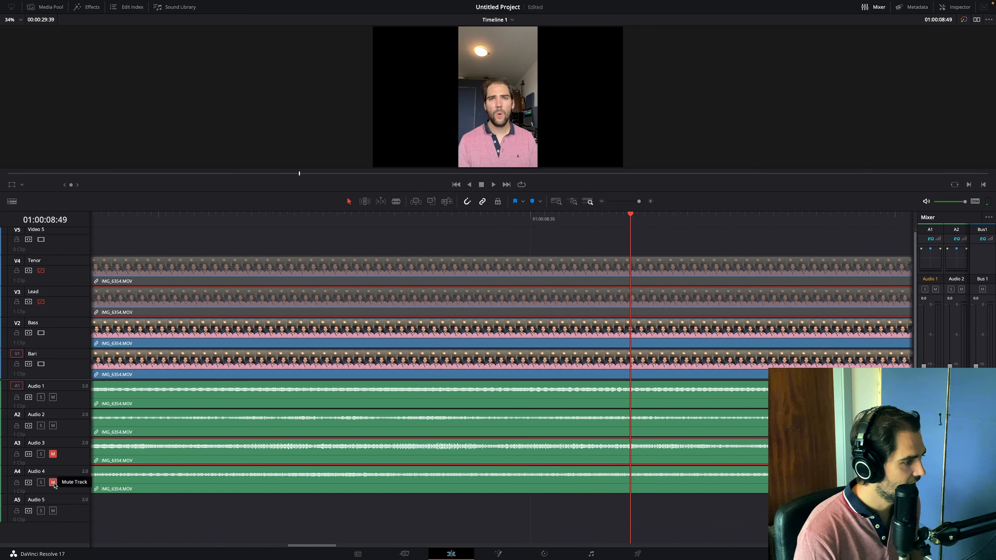
scroll(130, 459, left, 5)
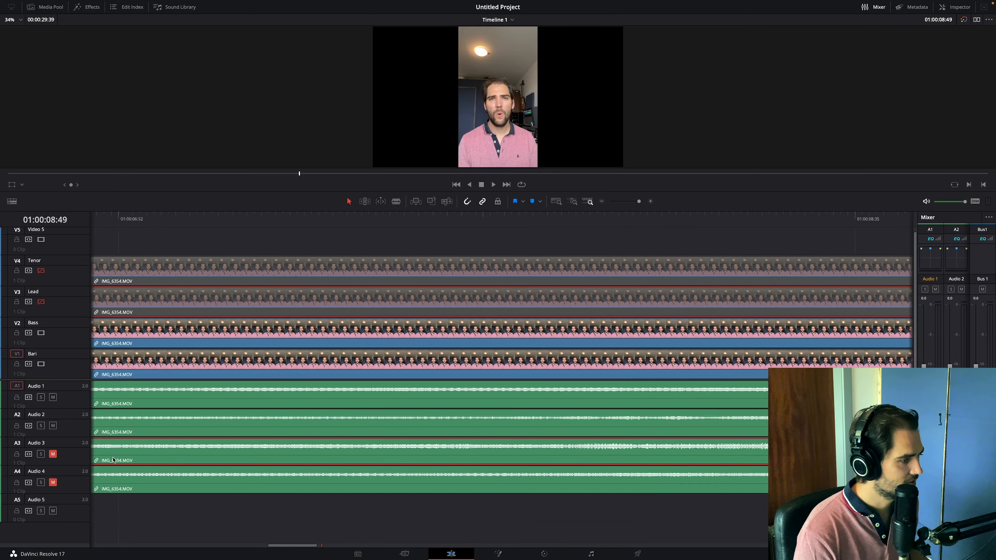
- Trim the start of the Bari clip on V1 and slide it earlier, back to the timeline's beginning
scroll(131, 459, left, 5)
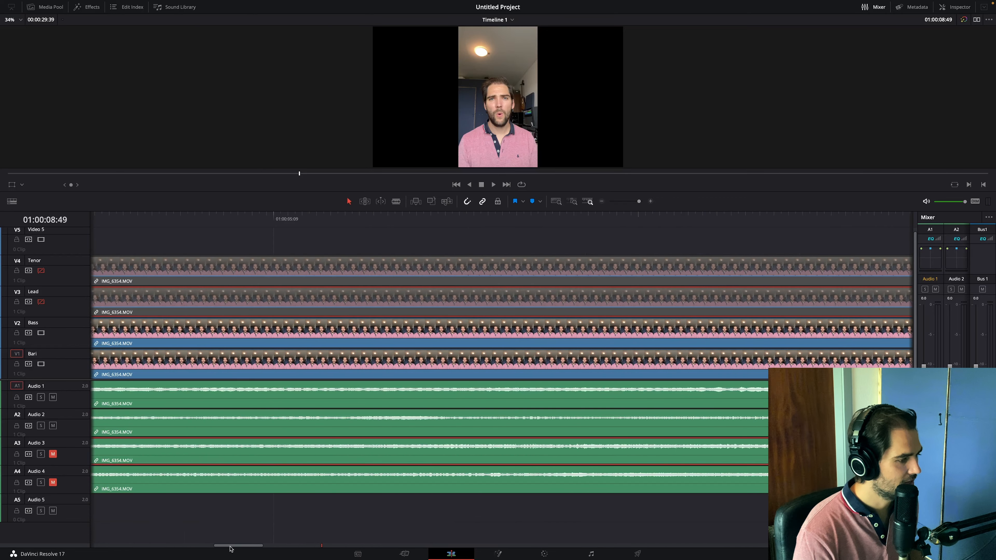
scroll(211, 549, right, 3)
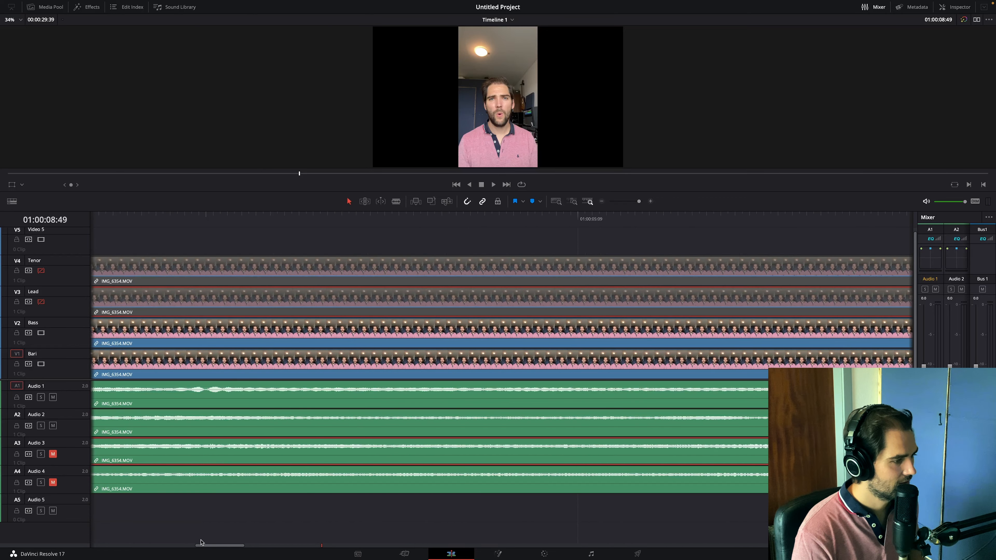
drag(205, 548, 156, 548)
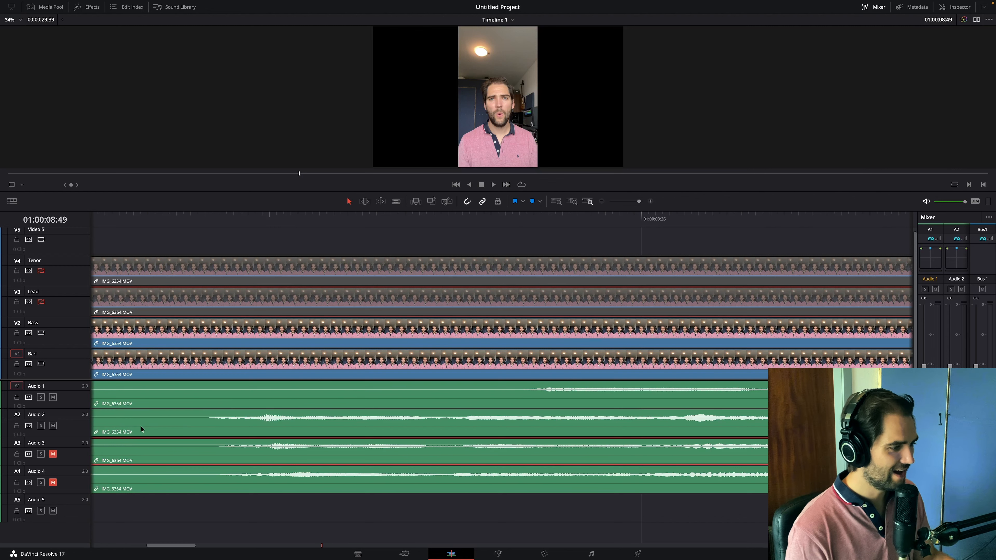
click(113, 401)
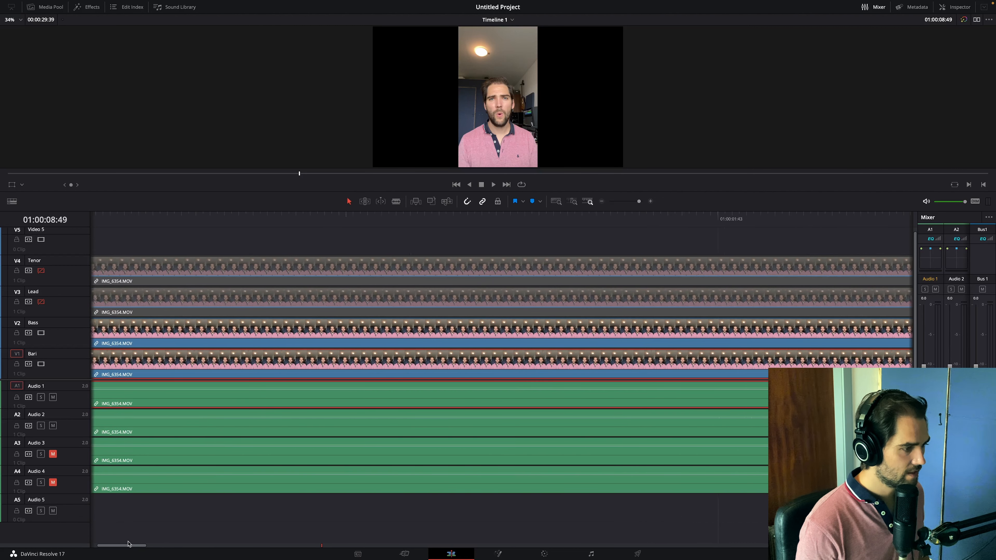
drag(175, 547, 118, 547)
drag(91, 388, 191, 389)
drag(261, 396, 160, 395)
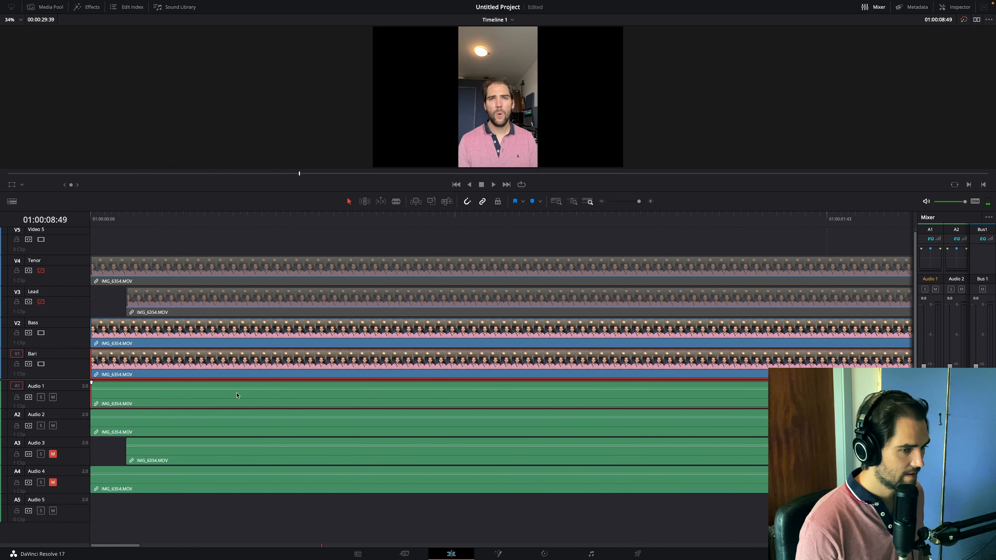
- Trim more off the Bari clip's start and slide it earlier so its first waveform onset lines up with the other audio tracks
drag(634, 205, 631, 206)
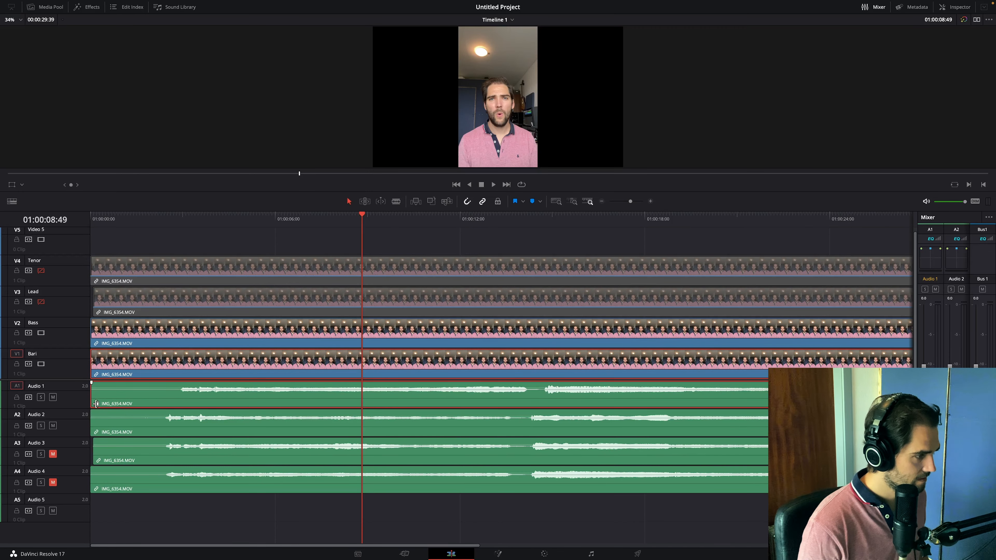
drag(95, 403, 119, 402)
drag(178, 401, 164, 400)
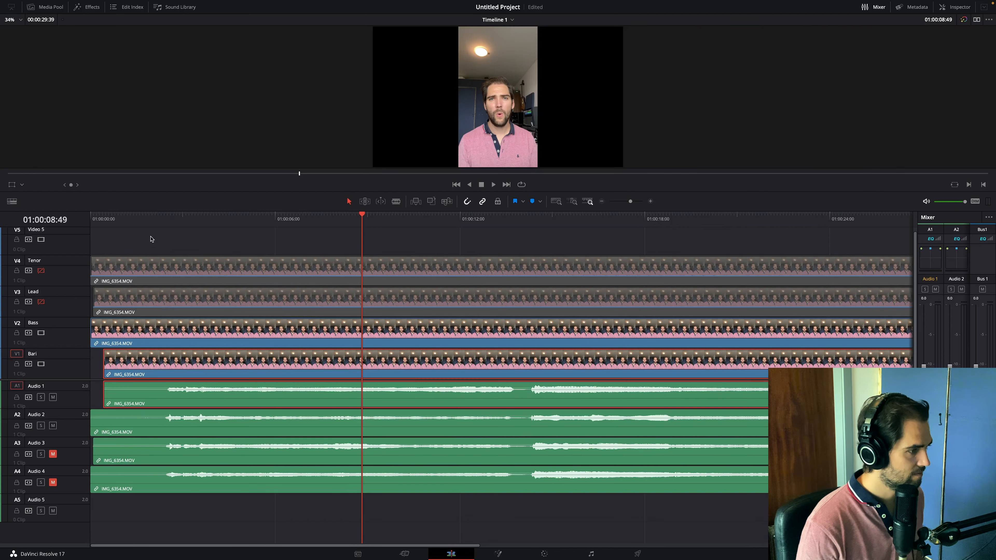
- Play the opening from about two seconds in, and shift the Bari clip slightly earlier to match the Audio 2 onset
click(156, 219)
key(space)
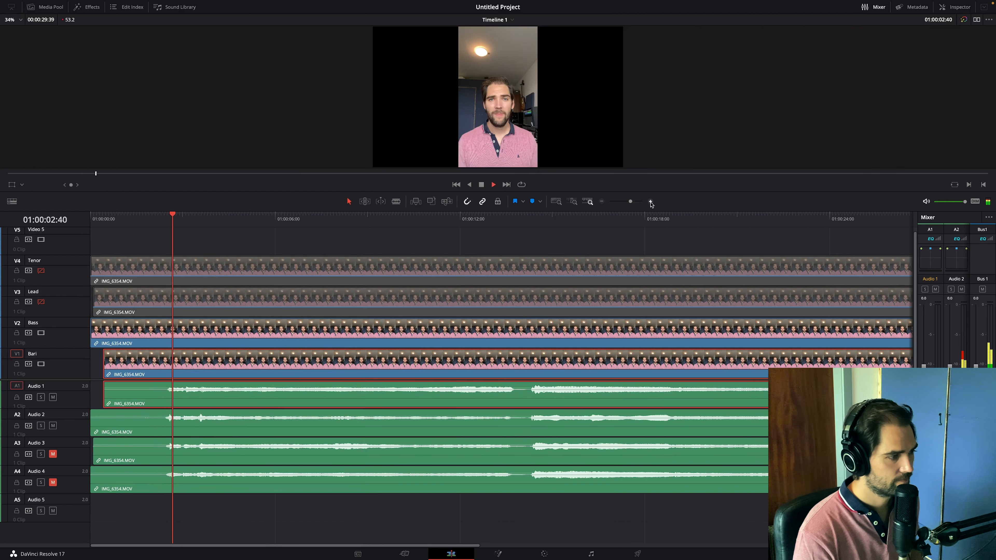
click(650, 201)
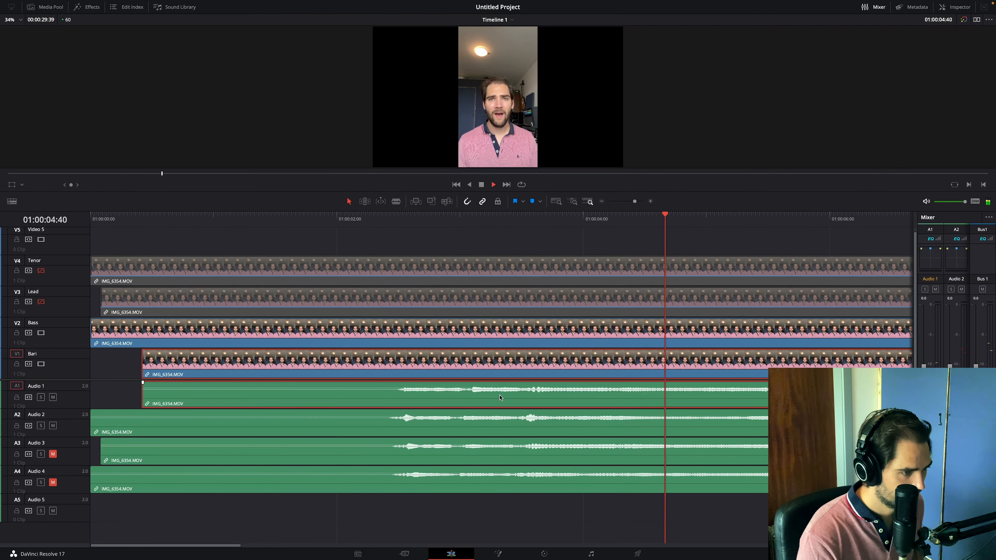
key(space)
drag(500, 395, 495, 395)
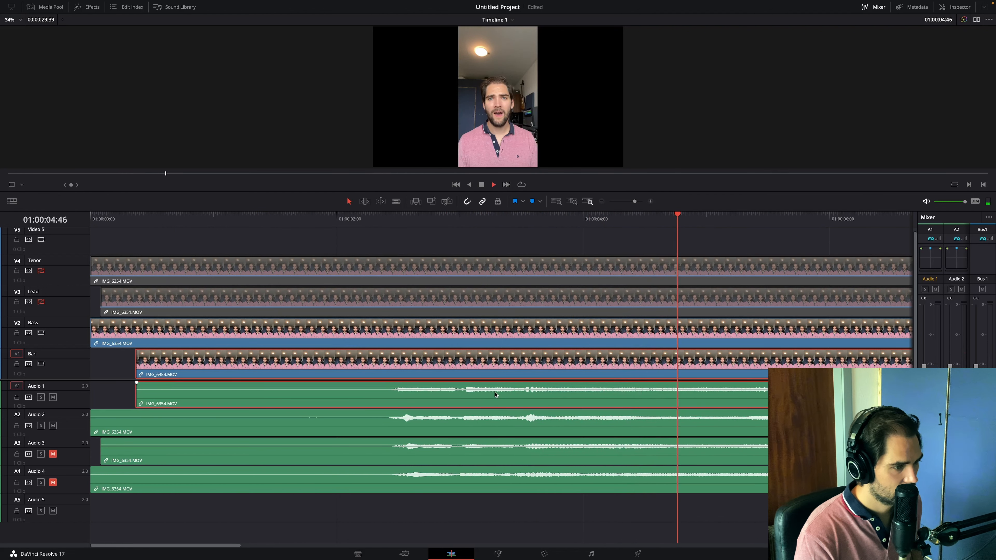
- Play on to the next sung phrase and place the playhead at 01:00:14:19 to compare the waveform onsets up close
key(space)
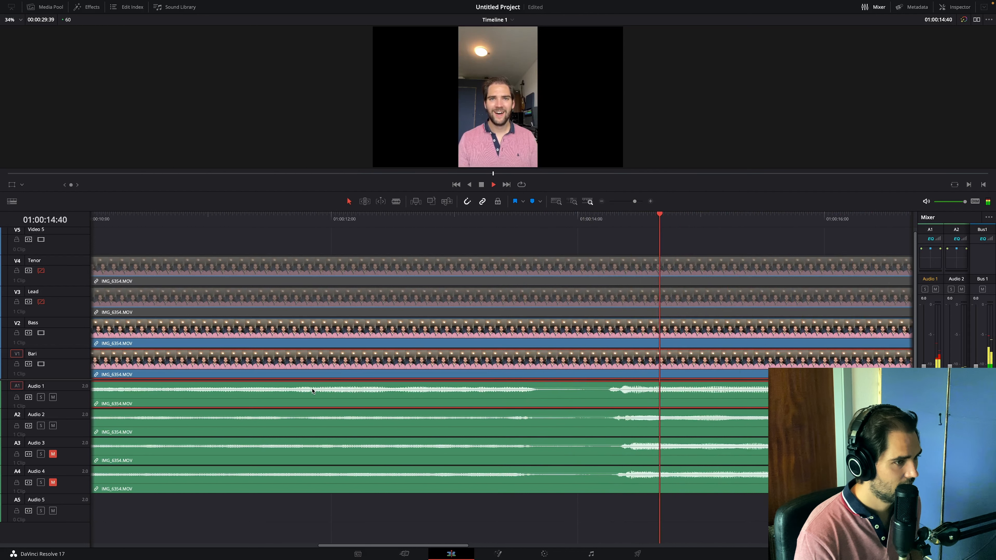
key(space)
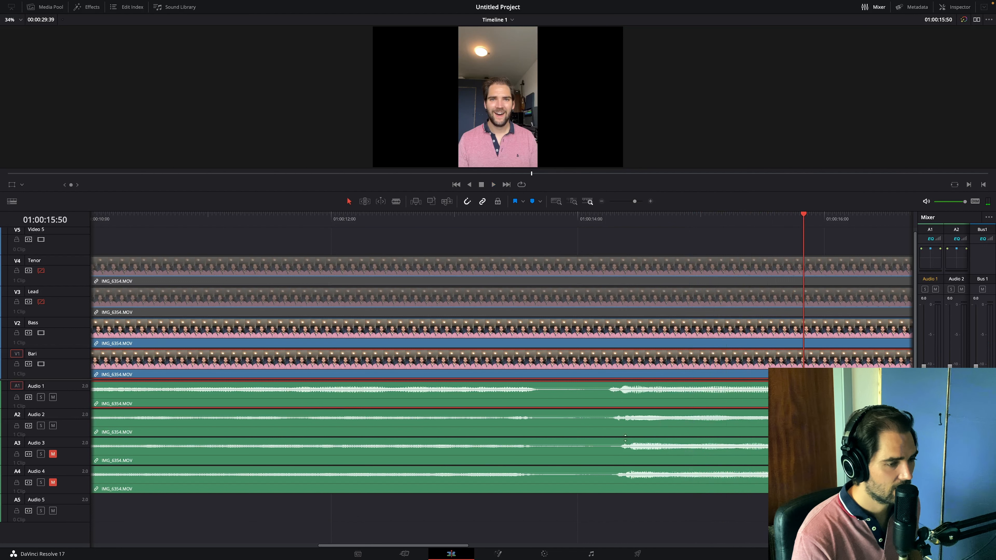
click(616, 216)
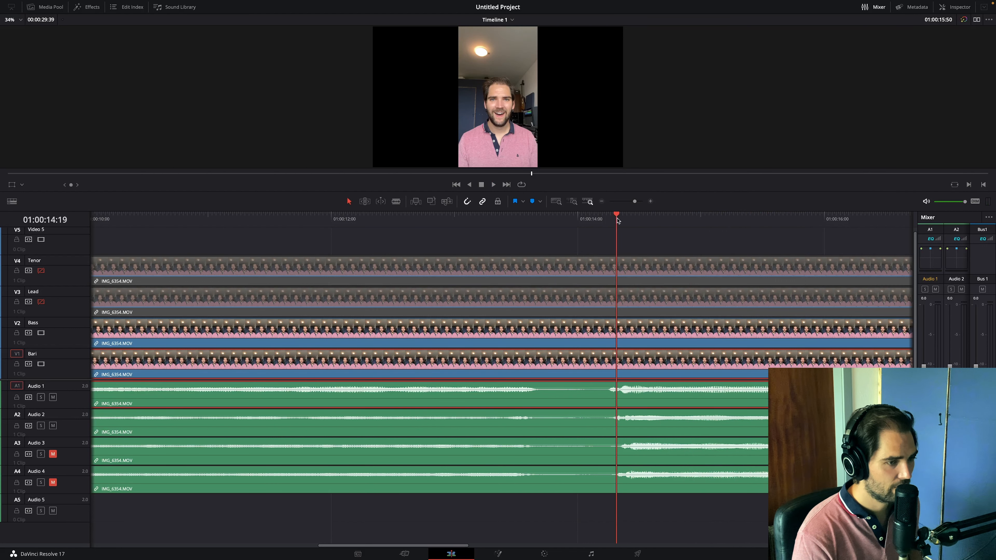
click(652, 202)
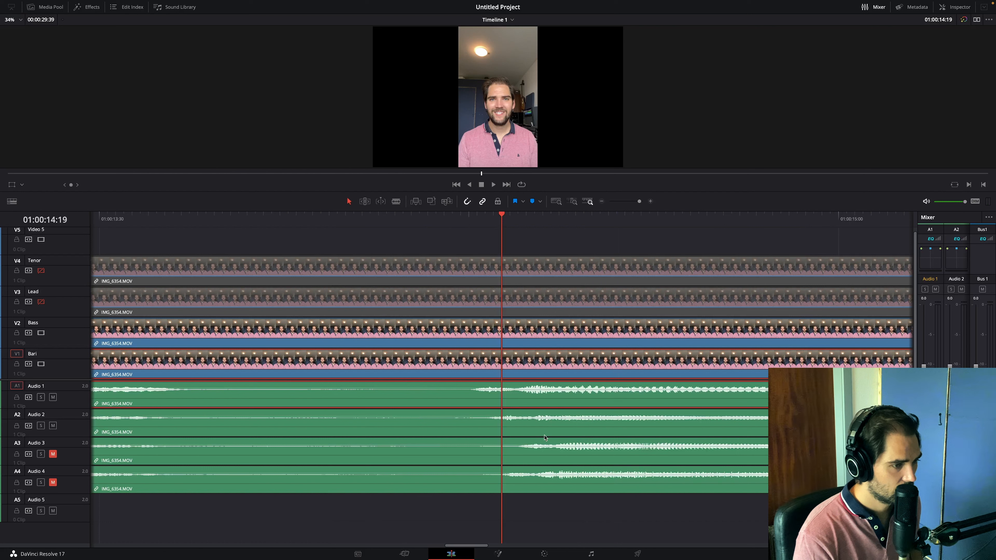
drag(529, 398, 538, 460)
key(super+z)
click(650, 202)
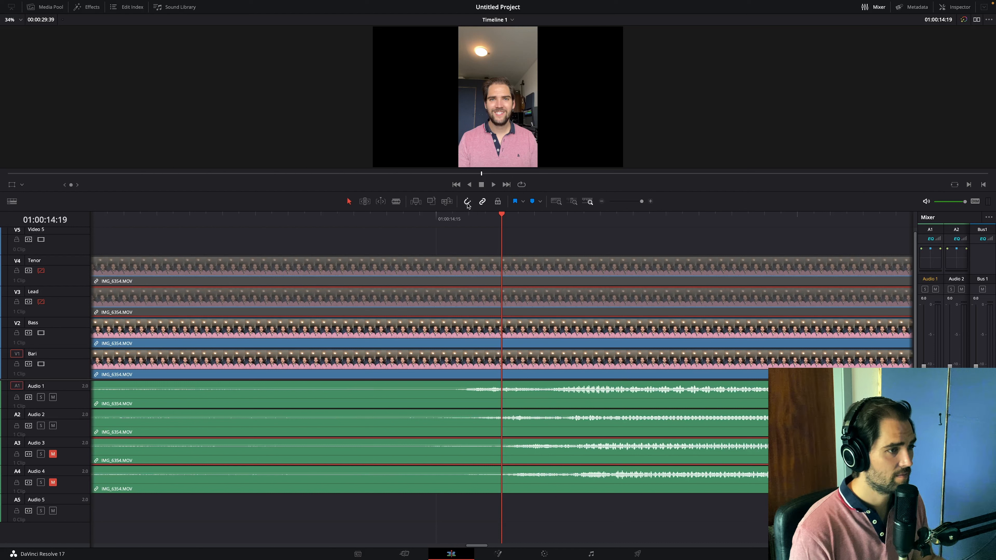
- Turn off snapping and nudge the Lead, Bass and Bari clips so their phrase onsets line up with the Audio 4 waveform
click(467, 201)
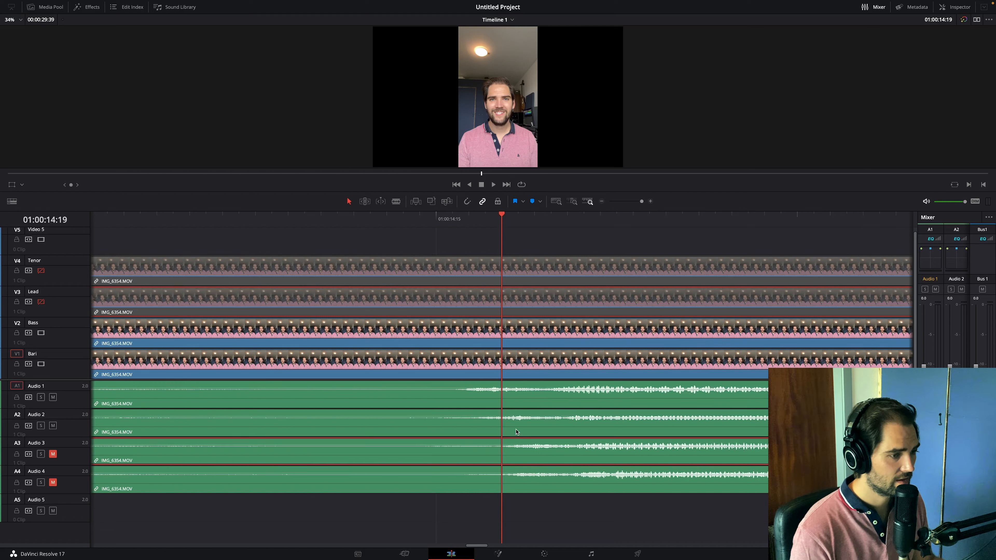
drag(587, 462, 557, 459)
drag(534, 417, 537, 416)
drag(531, 399, 546, 398)
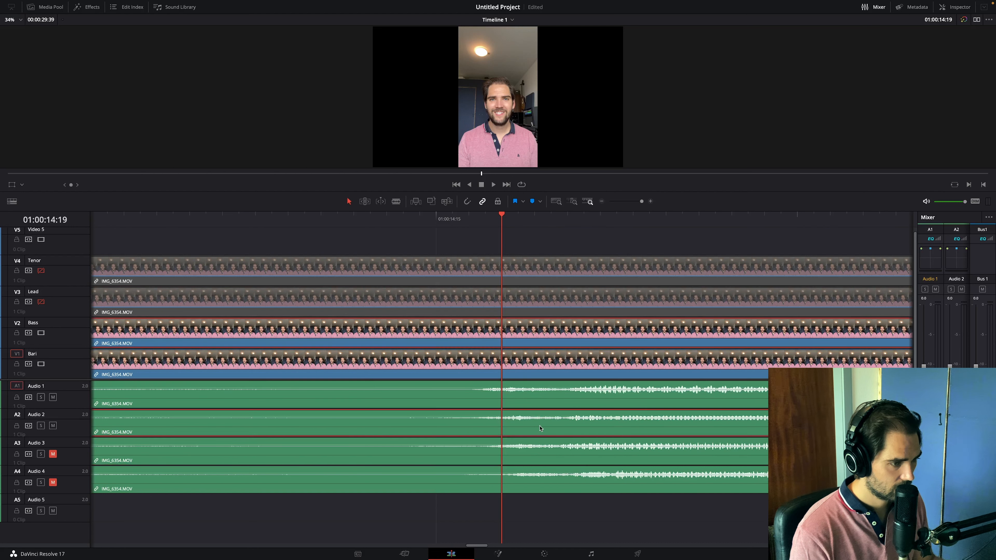
drag(547, 486, 595, 429)
mouse_move(571, 393)
mouse_down()
mouse_move(604, 394)
mouse_move(591, 394)
mouse_up()
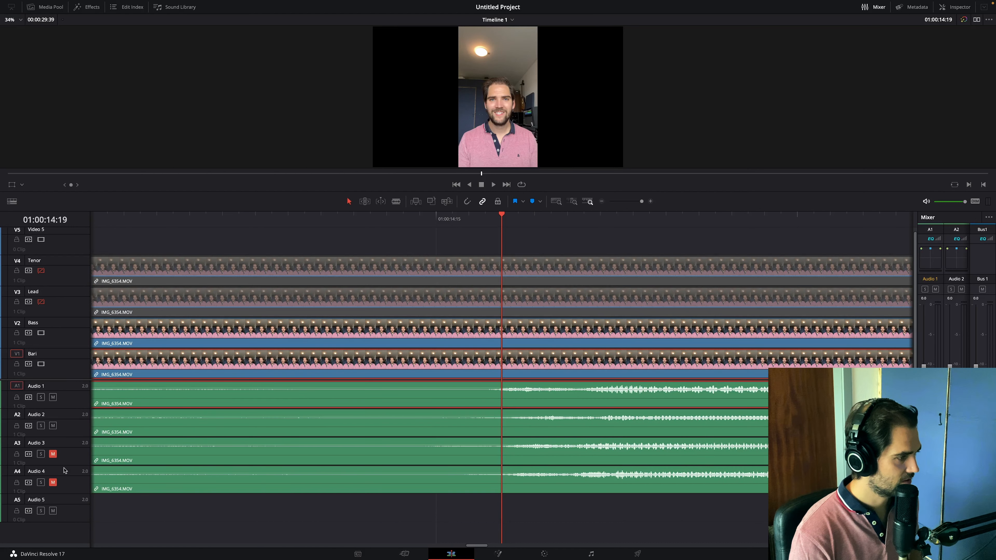
- Unmute the Audio 3 and Audio 4 tracks and play from 01:00:14:19 to hear all four parts together
click(53, 454)
click(53, 482)
key(space)
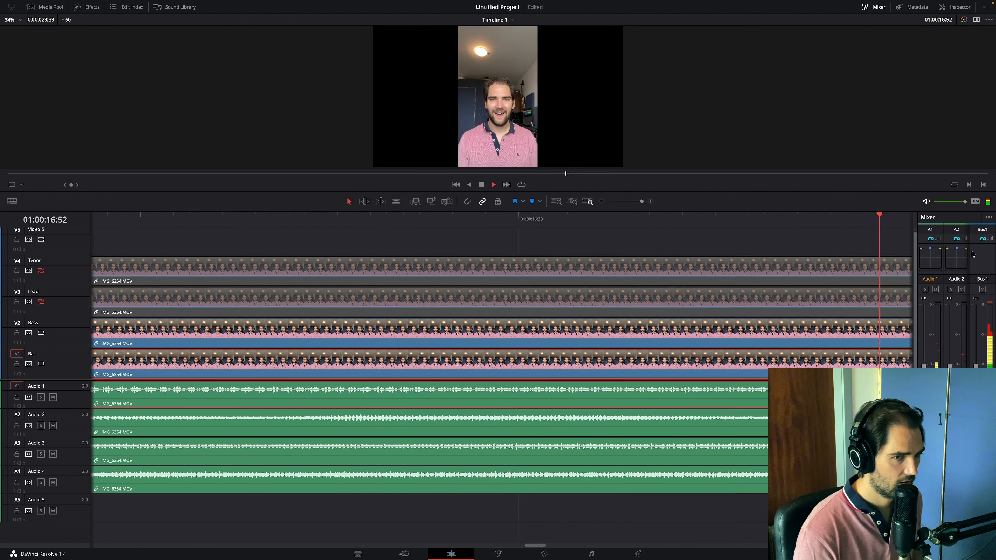
key(space)
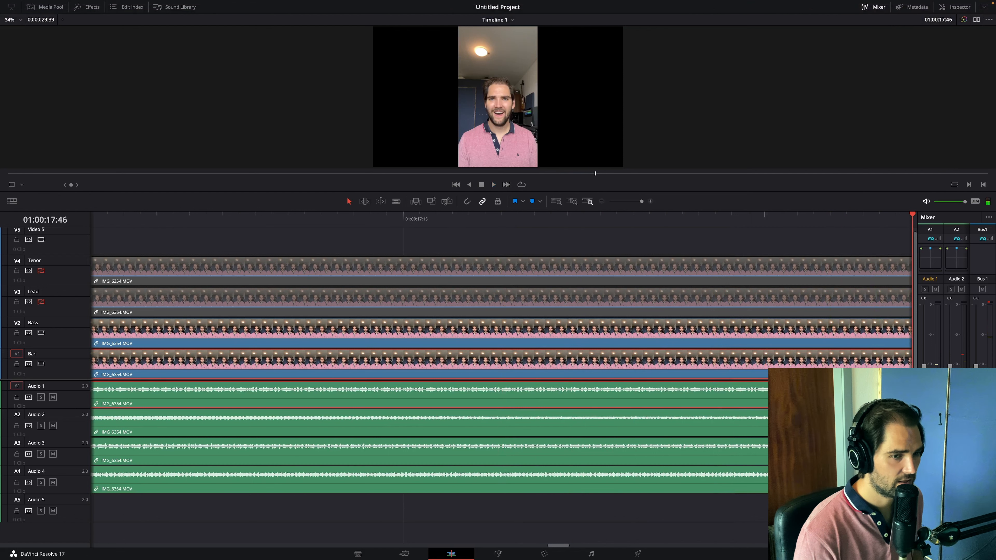
- Lower the Audio 1 to Audio 4 levels in the mixer, close it, and play the ending to check the balance
drag(917, 402, 703, 402)
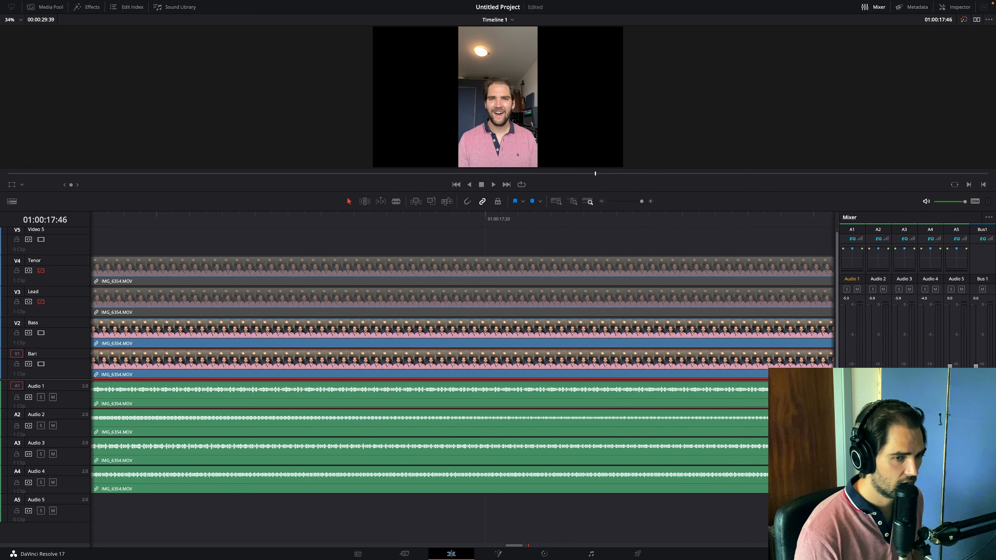
click(874, 7)
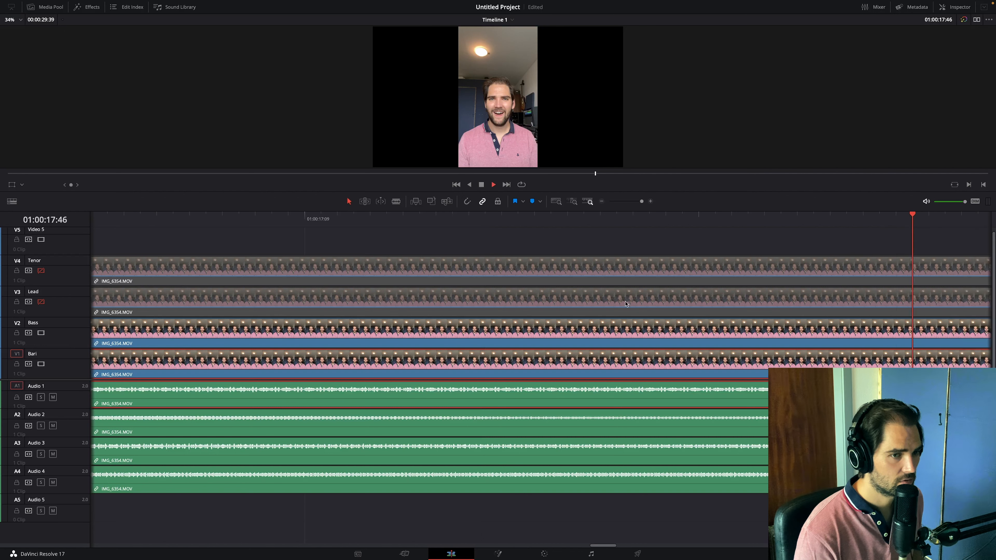
key(space)
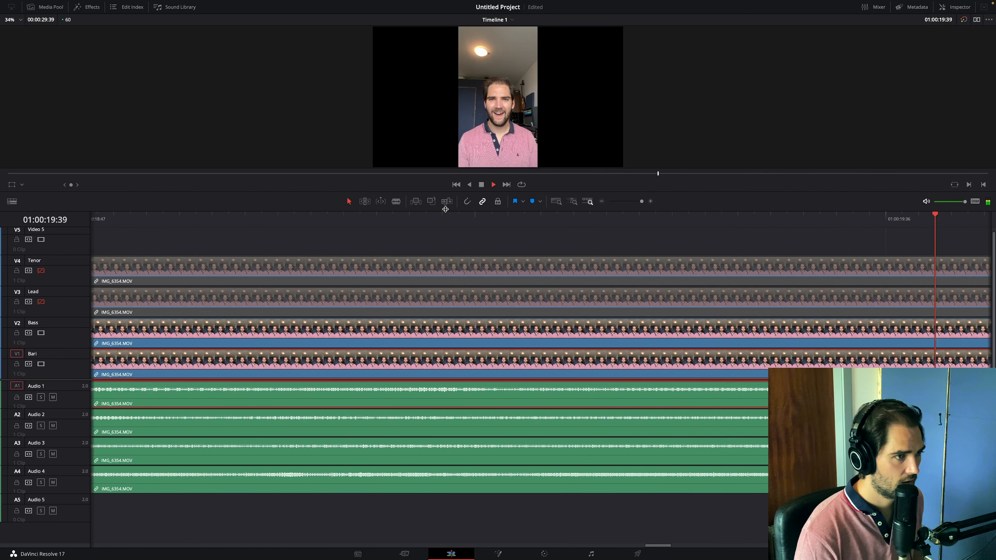
click(602, 202)
click(602, 201)
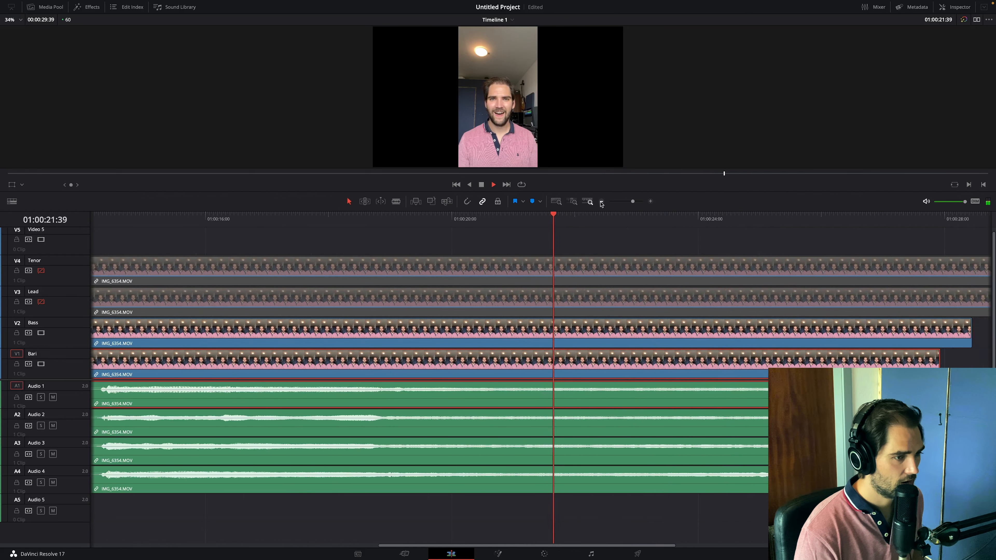
click(602, 201)
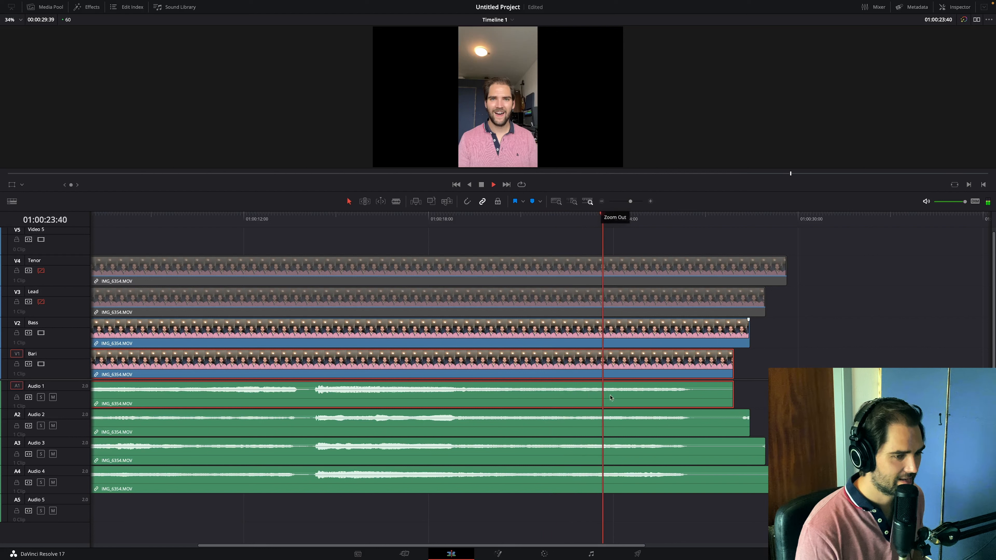
key(space)
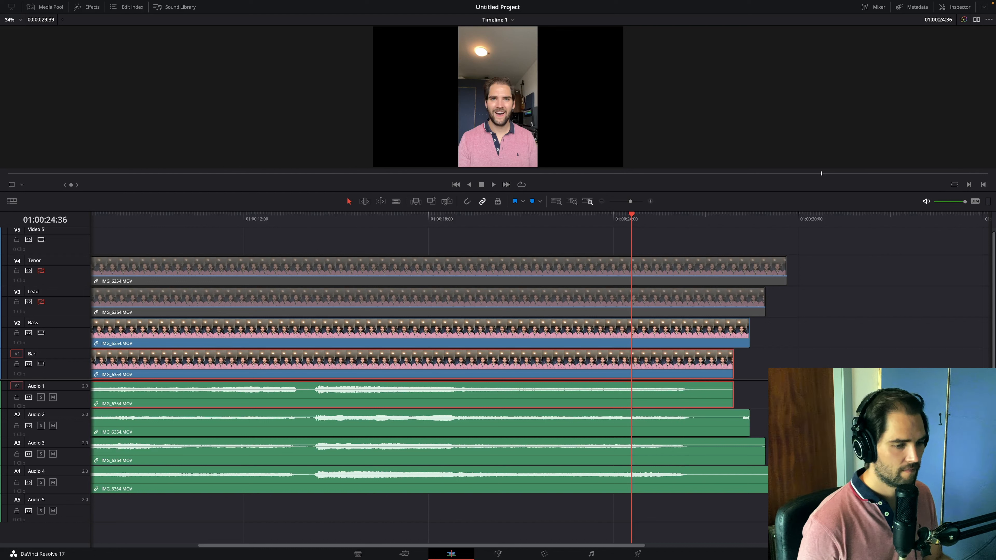
- Trim the ends of the longer clips back to about the Bari clip's end, and collapse all tracks to minimum height
drag(785, 480, 731, 433)
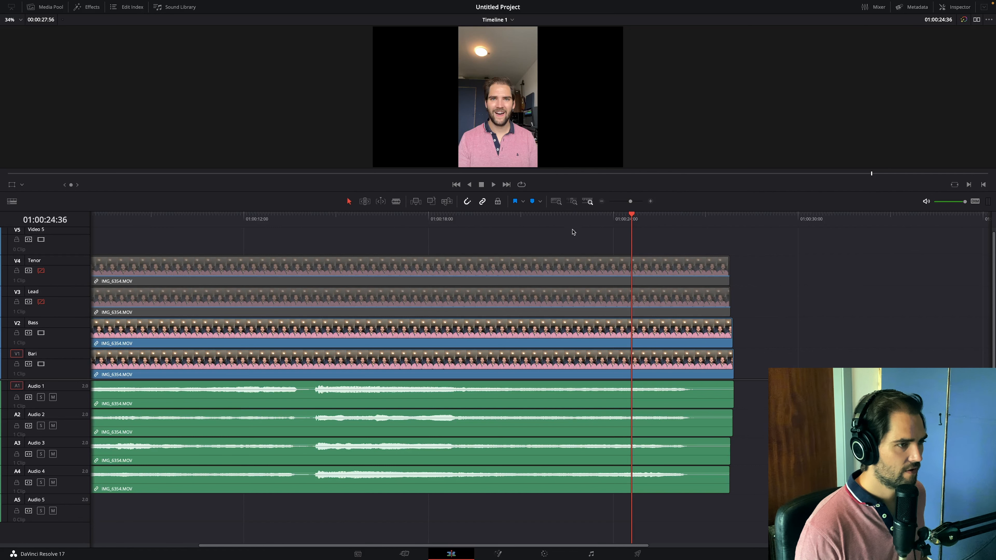
scroll(563, 256, up, 3)
scroll(563, 256, up, 3)
scroll(564, 257, down, 5)
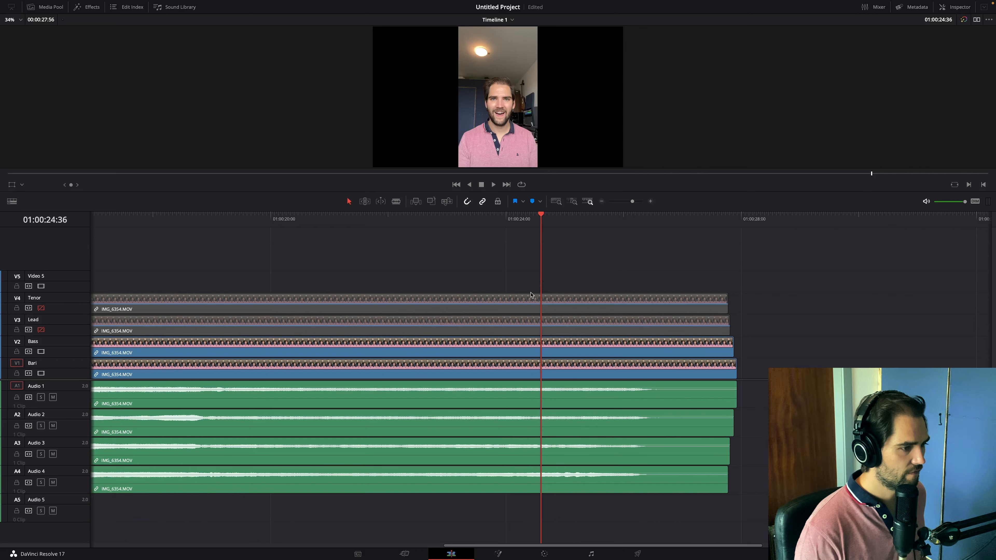
scroll(531, 295, down, 3)
scroll(470, 411, down, 4)
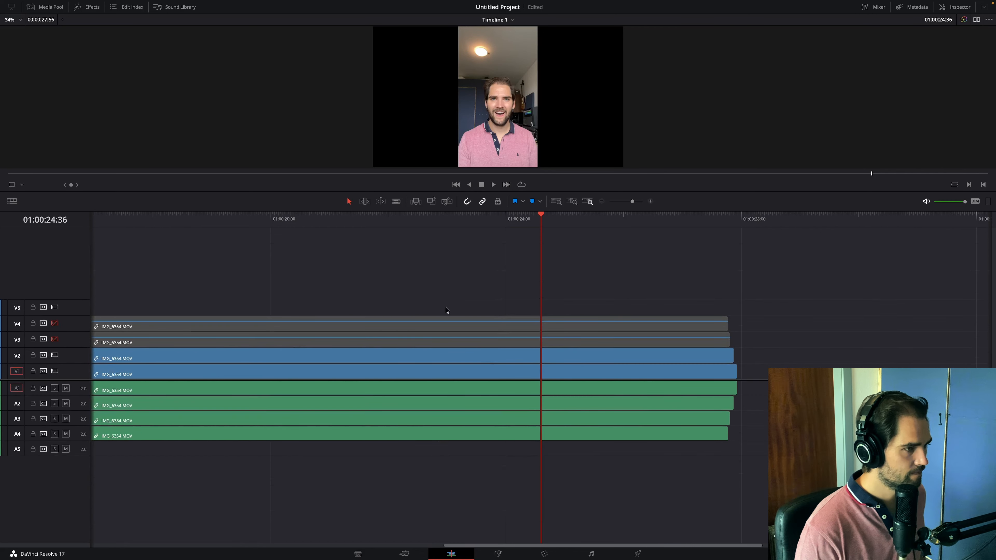
- Enlarge the viewer above the timeline and re-enable the Lead and Tenor video tracks, V3 and V4
drag(446, 210, 430, 302)
click(55, 385)
click(55, 368)
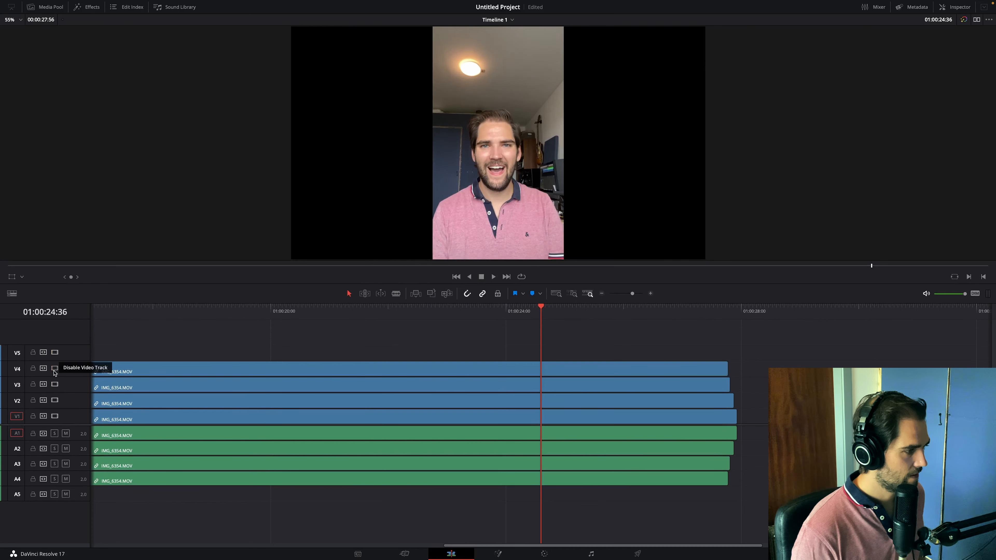
- Trim the starts of the clips on V2, V3 and V4 to match the Bari clip's start
scroll(155, 342, left, 20)
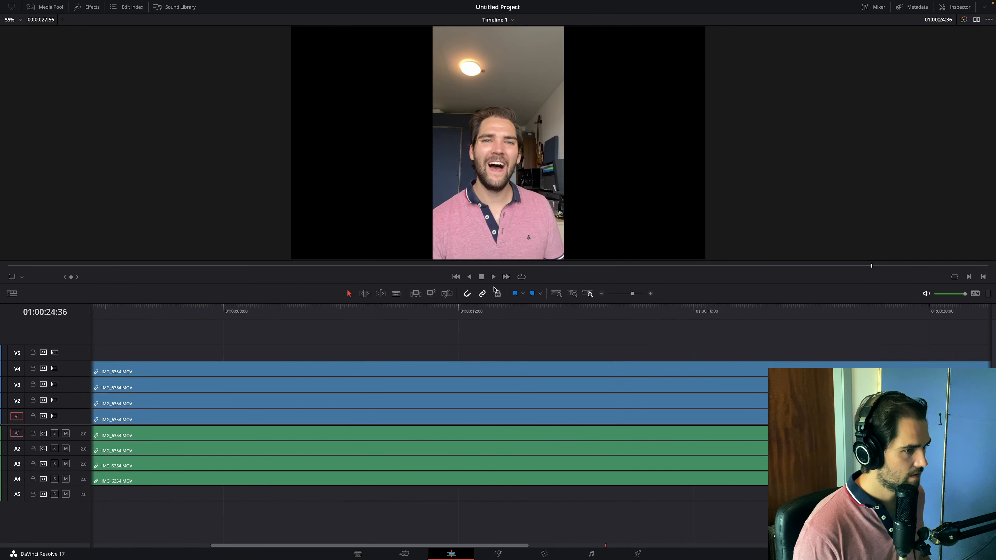
click(602, 294)
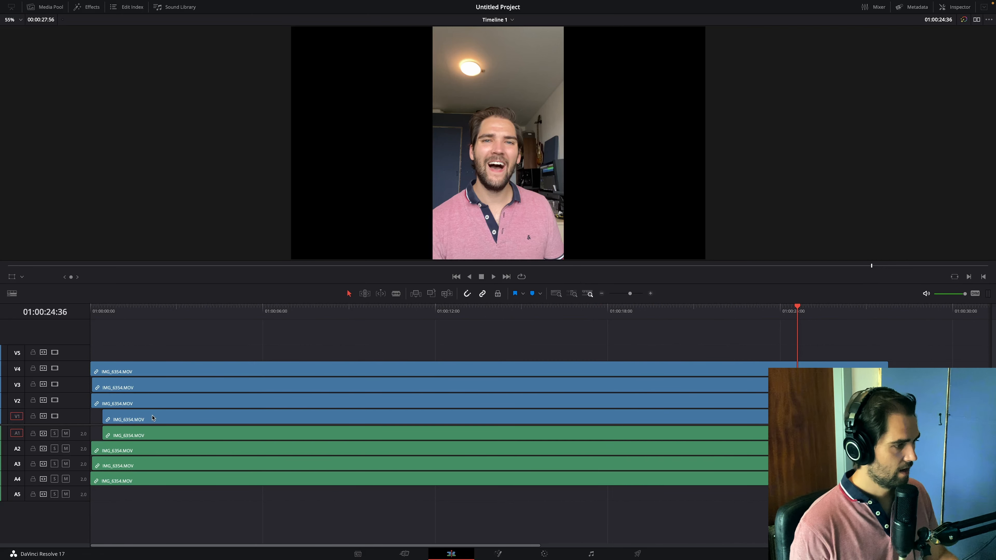
drag(93, 404, 103, 373)
- Turn on the viewer's Transform controls for the Bari clip and move its picture to the right, beside the stacked clips
click(125, 419)
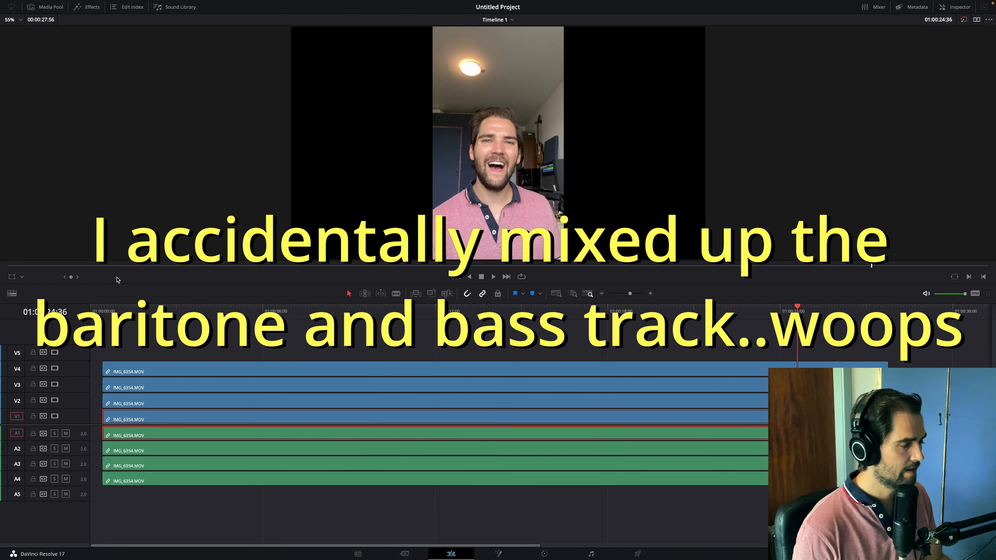
click(12, 278)
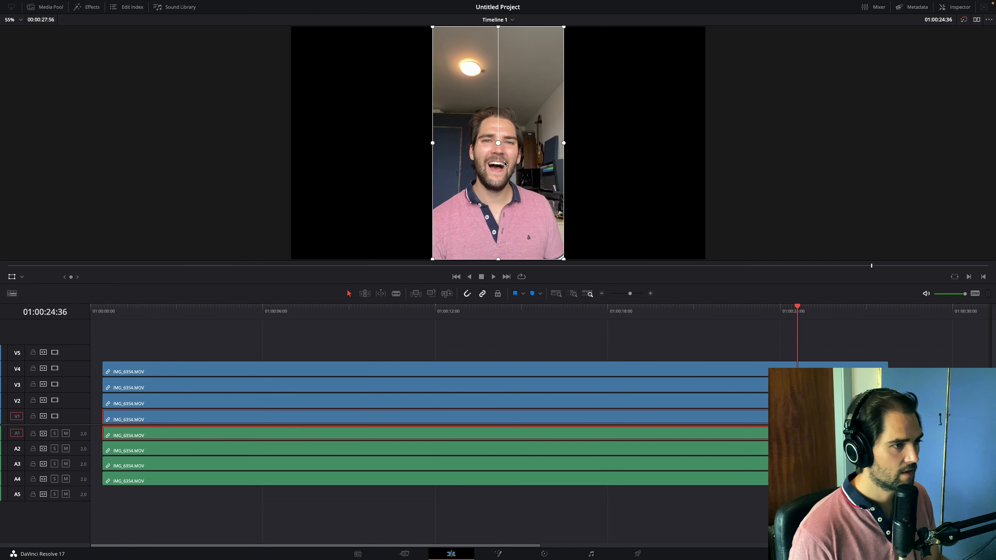
drag(503, 166, 525, 164)
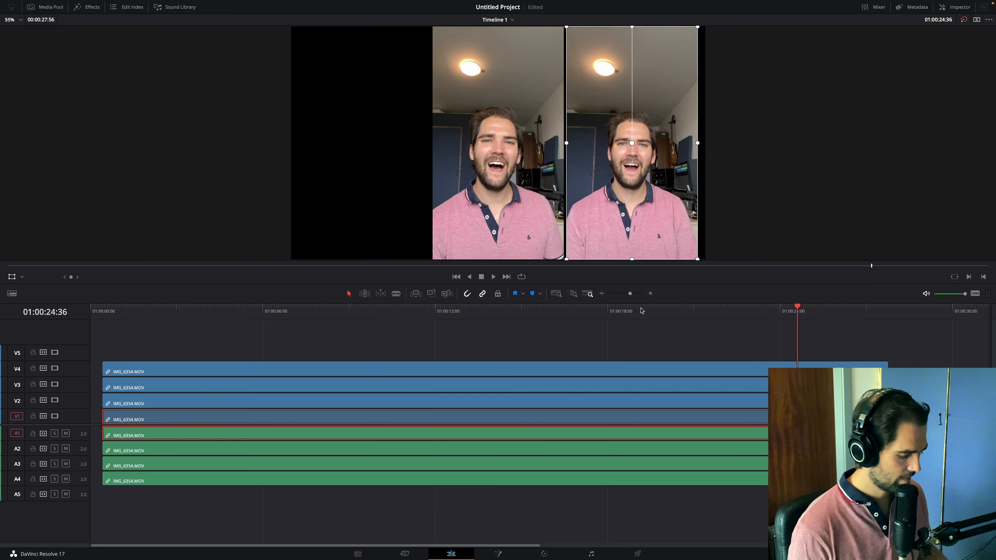
- Undo the Bari picture's move, enlarge the viewer area and turn off the on-screen Transform controls
key(ctrl+z)
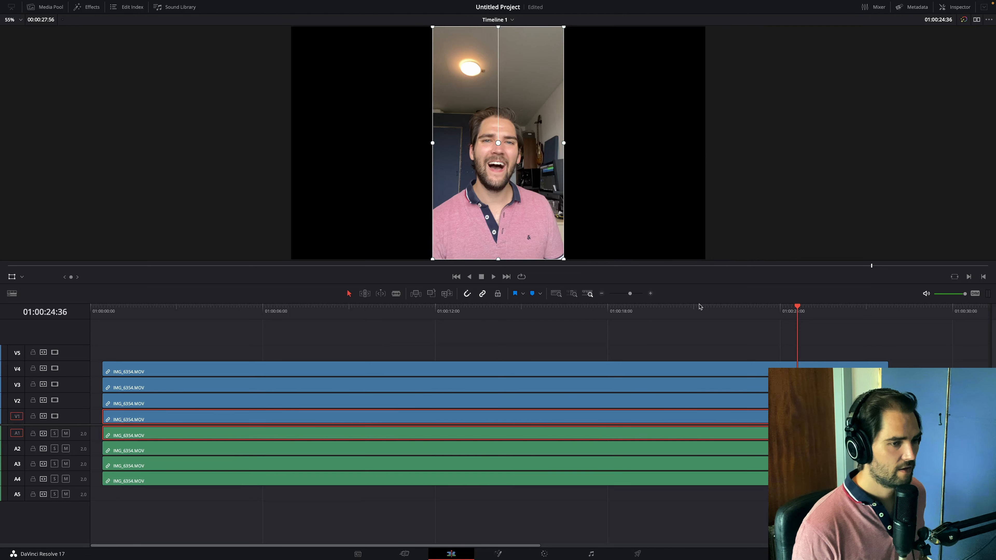
mouse_move(697, 301)
mouse_down()
mouse_move(696, 341)
mouse_move(696, 313)
mouse_up()
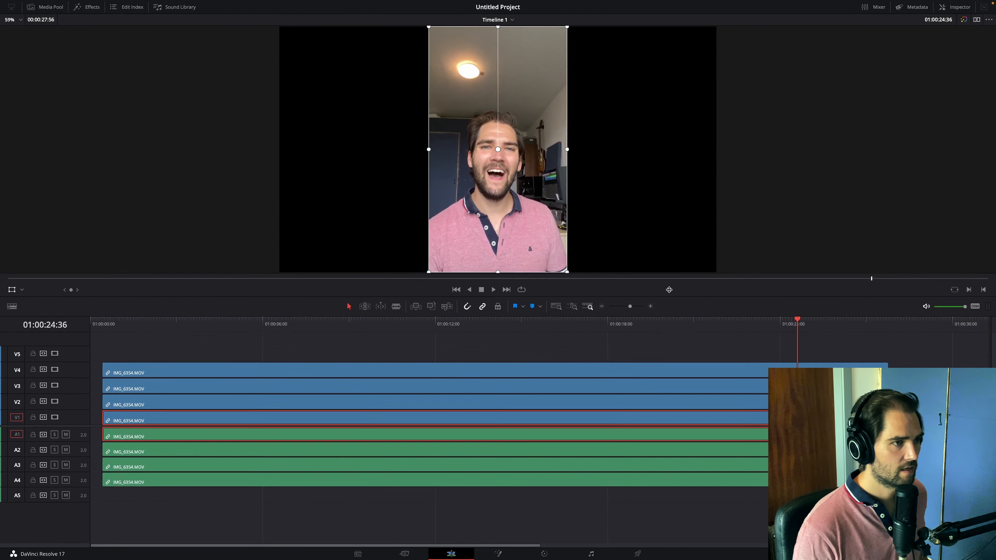
scroll(590, 176, up, 2)
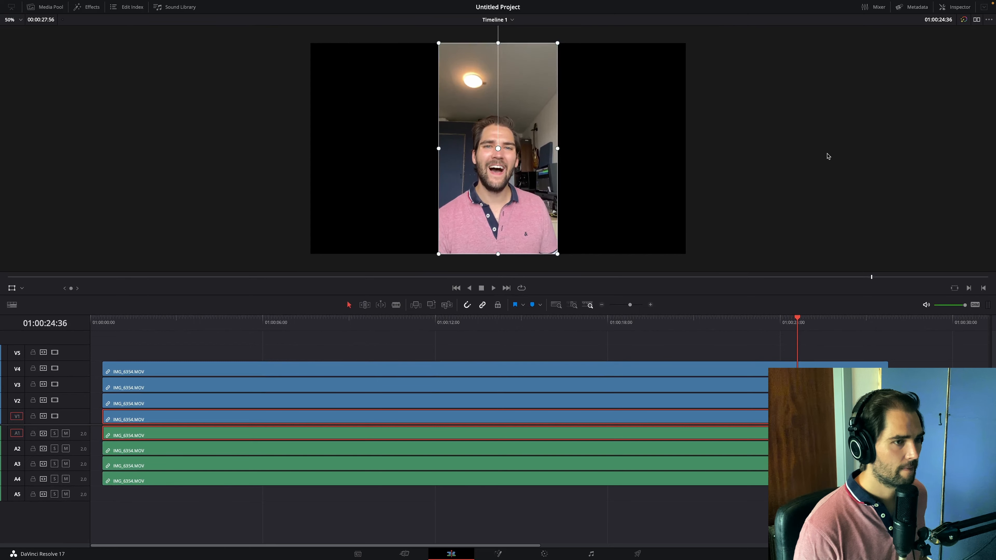
click(8, 289)
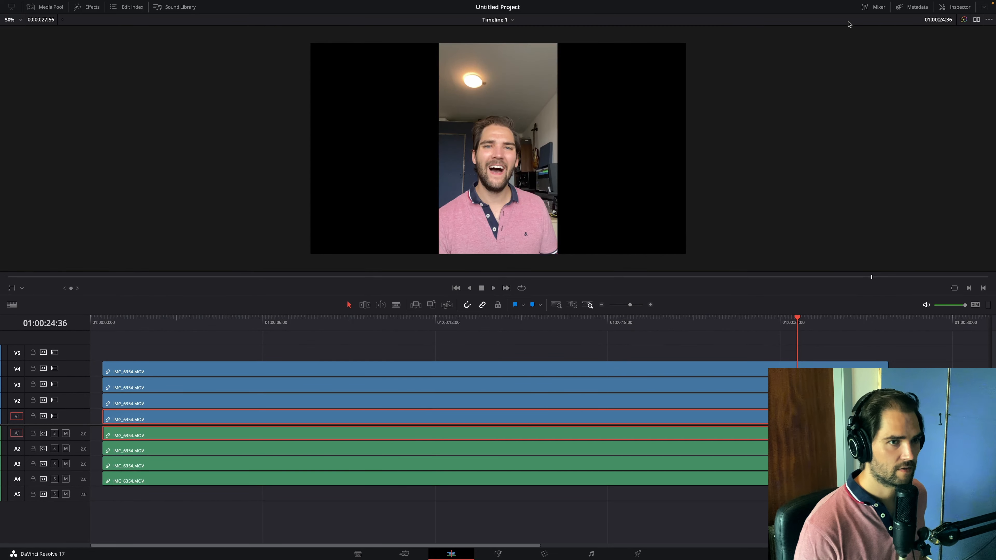
- Show the Bari clip's video properties and set its Position X to 508
click(950, 7)
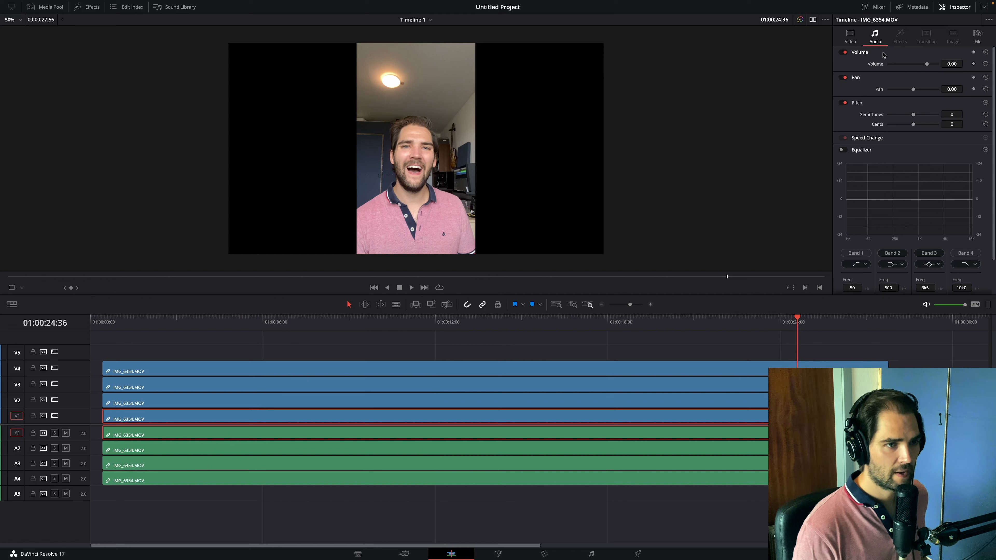
click(850, 36)
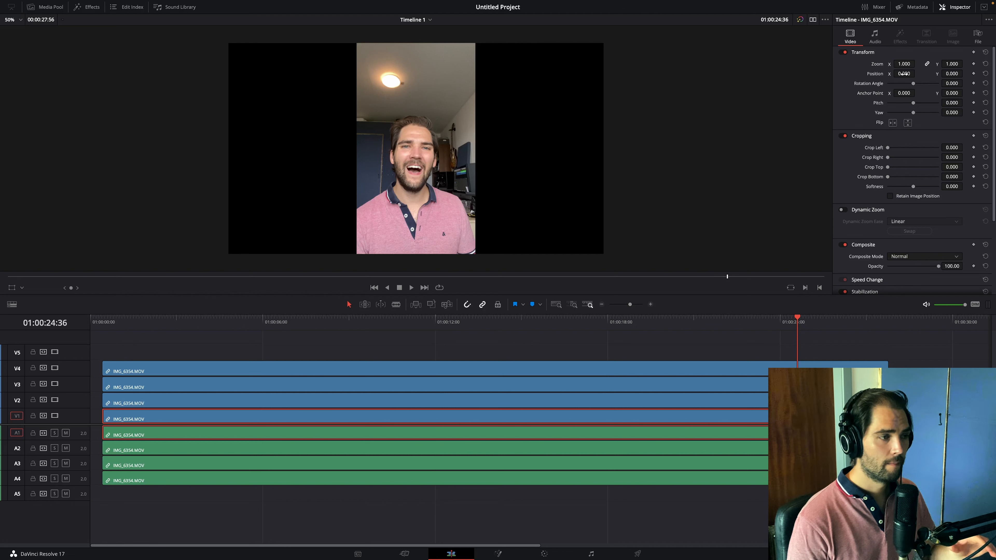
drag(904, 74, 917, 74)
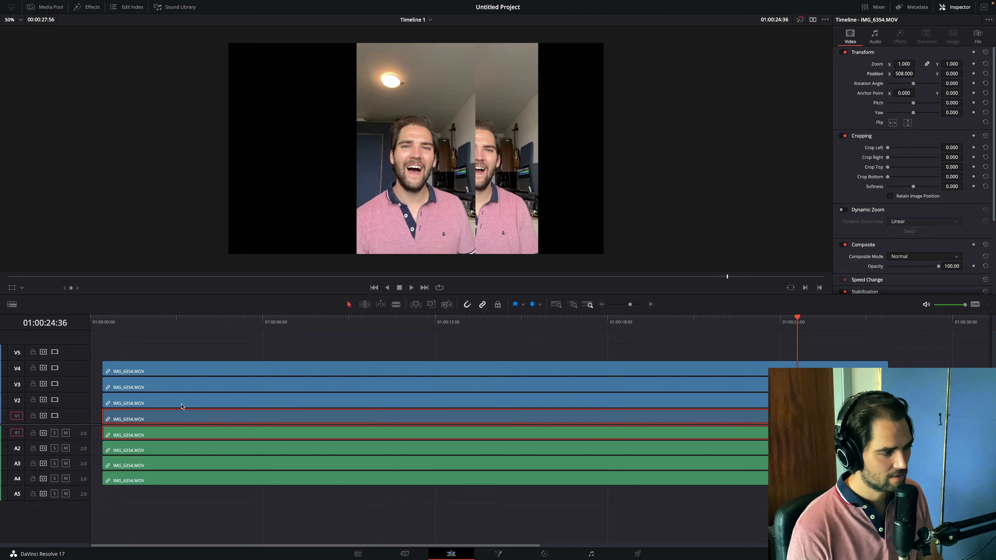
- Set the V3 clip's Position X to -456 and shift the V4 clip's picture to the frame's left edge
click(178, 388)
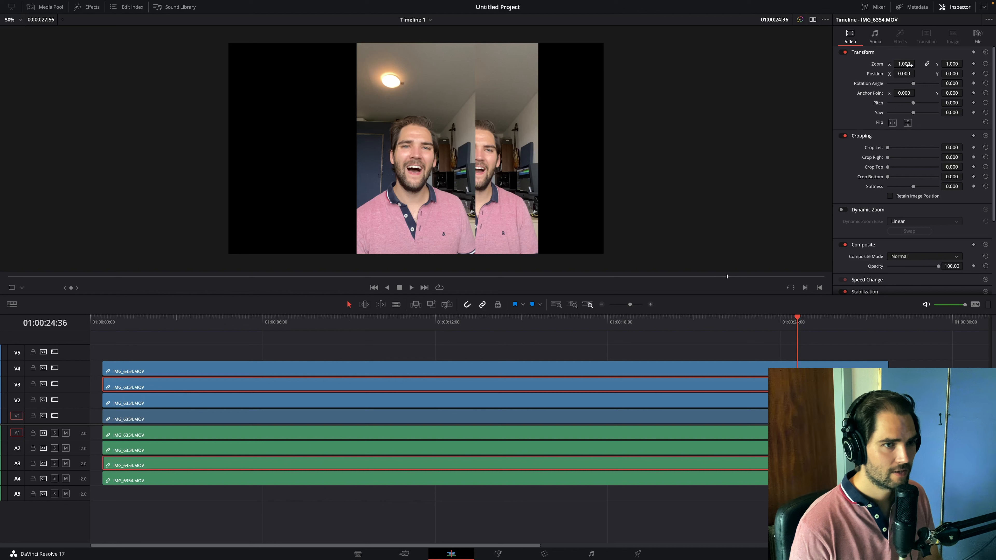
drag(907, 74, 905, 75)
click(270, 368)
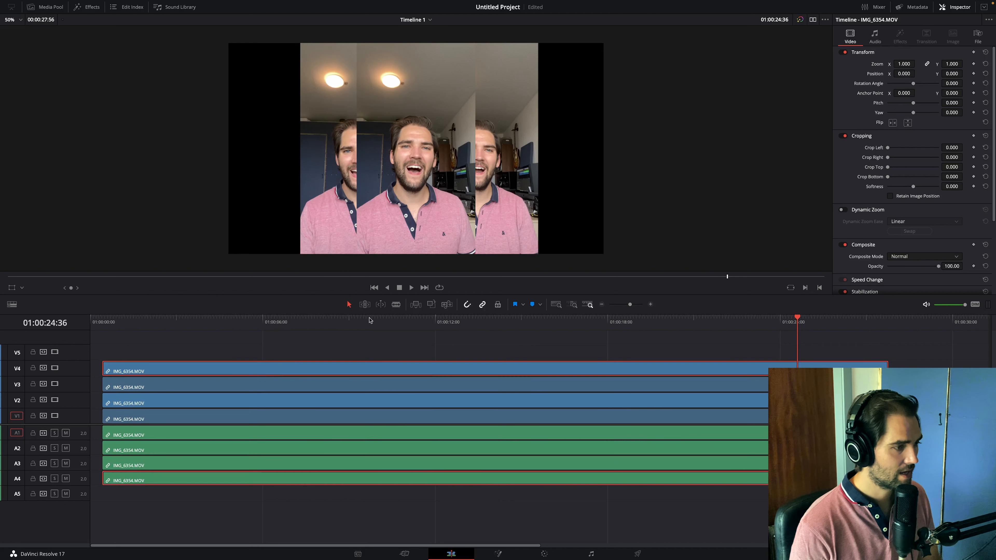
drag(909, 75, 920, 73)
- Set the V2 clip's Position X to 1170 so its picture sits at the frame's right edge
click(468, 415)
click(461, 402)
drag(909, 73, 914, 74)
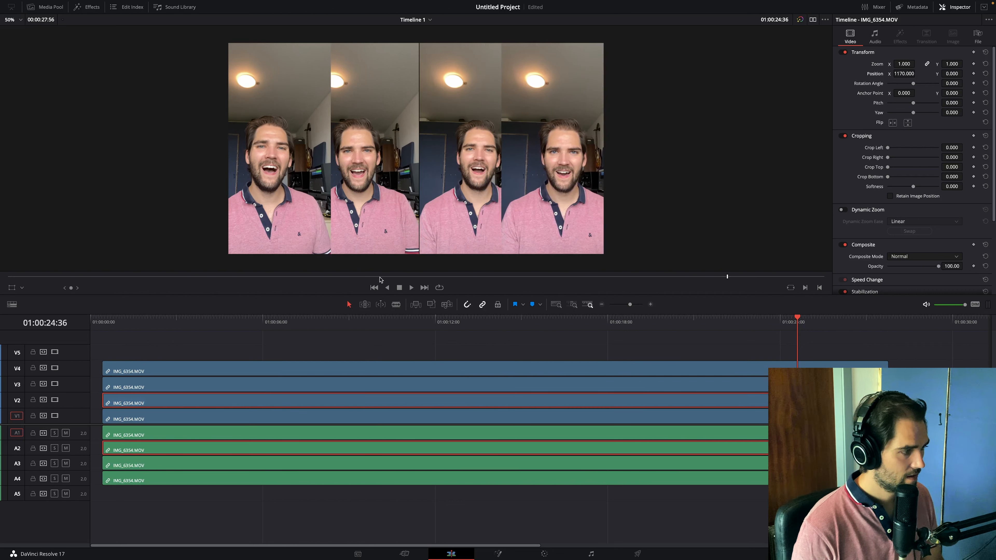
- Even out the two middle pictures by setting Position X to -395 for the V3 clip and 348 for the V1 clip
click(265, 391)
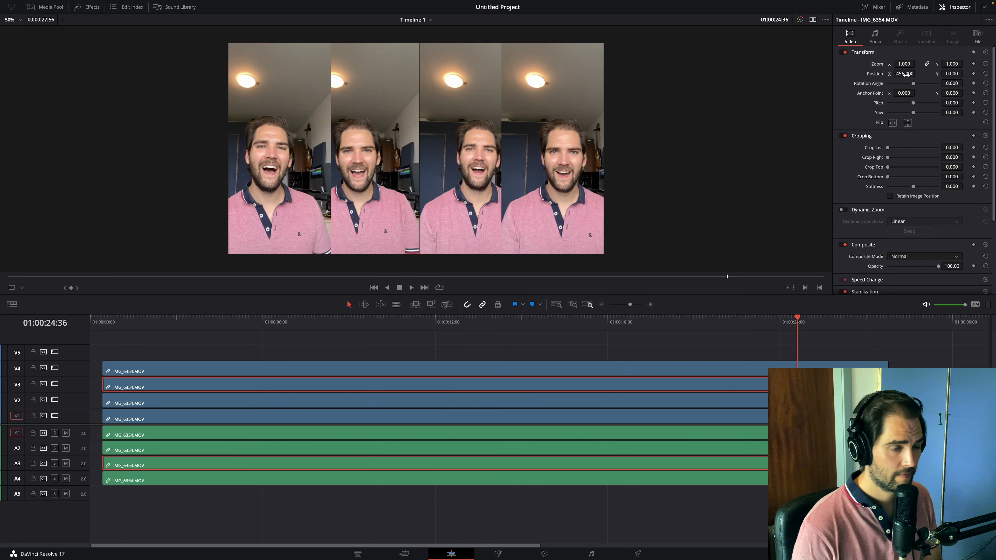
drag(904, 74, 916, 73)
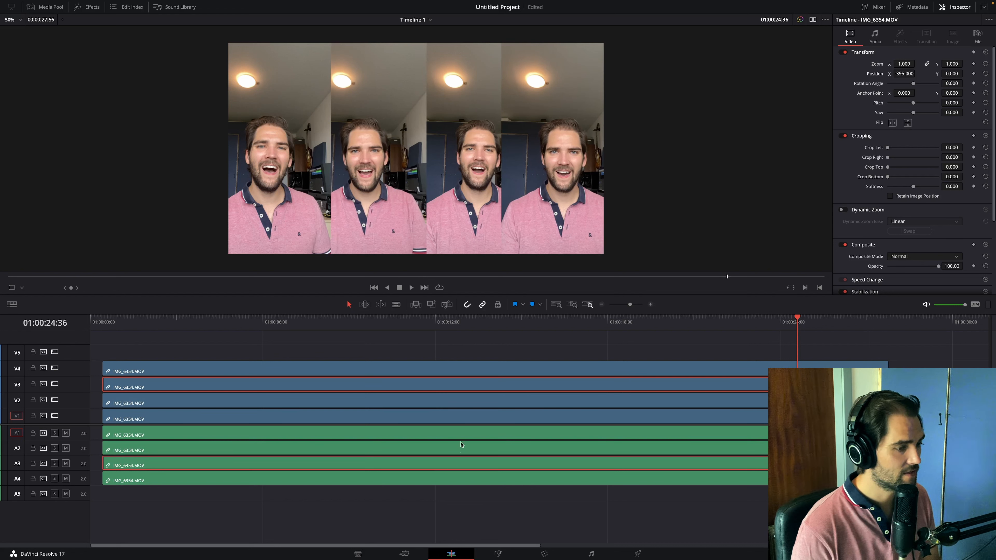
click(463, 422)
drag(904, 74, 917, 74)
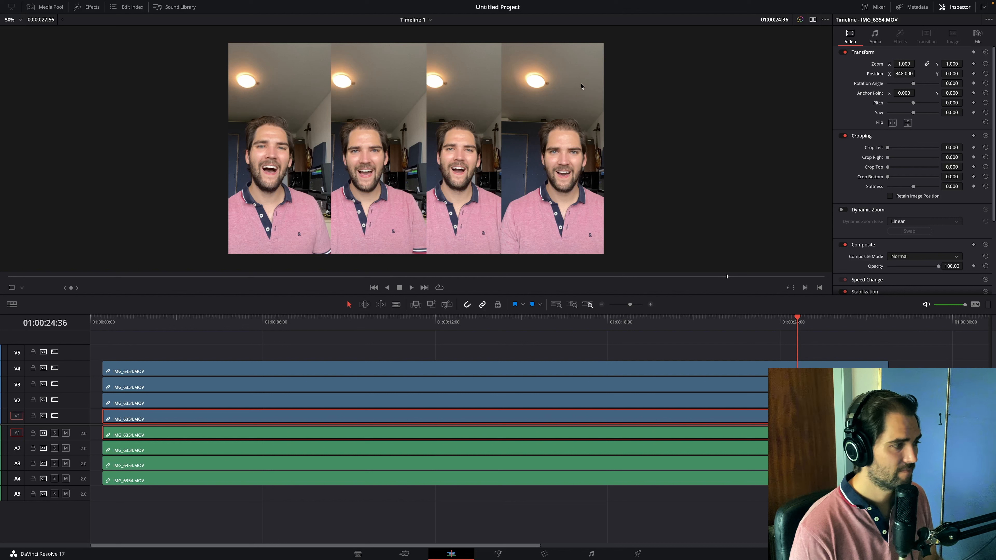
- Reframe the V2 clip with Zoom 1.270, Position X 1142 and Y 128, and Crop Right 61
click(154, 406)
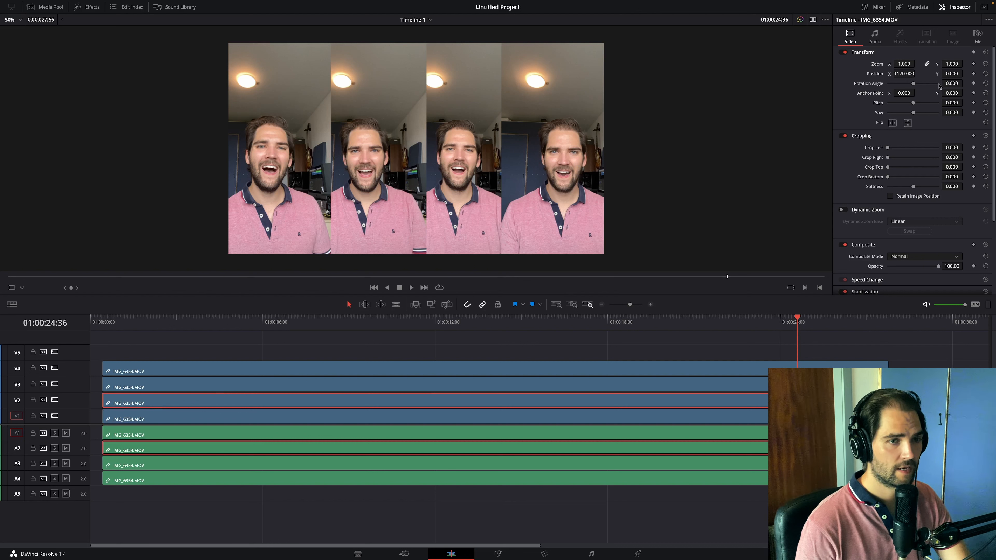
mouse_move(944, 75)
mouse_down()
mouse_move(965, 73)
mouse_move(954, 73)
mouse_up()
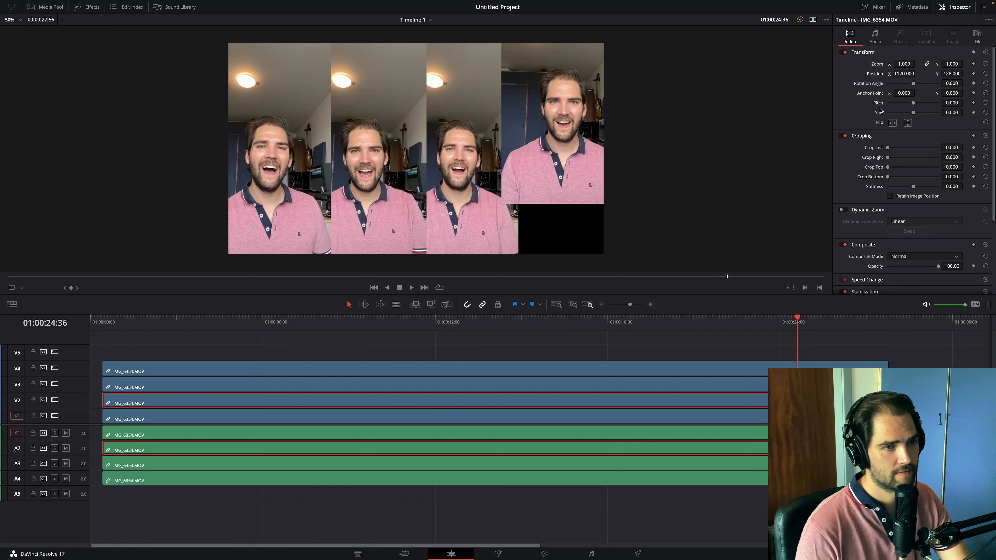
mouse_move(904, 74)
mouse_down()
mouse_move(917, 73)
mouse_move(908, 64)
mouse_move(917, 73)
mouse_up()
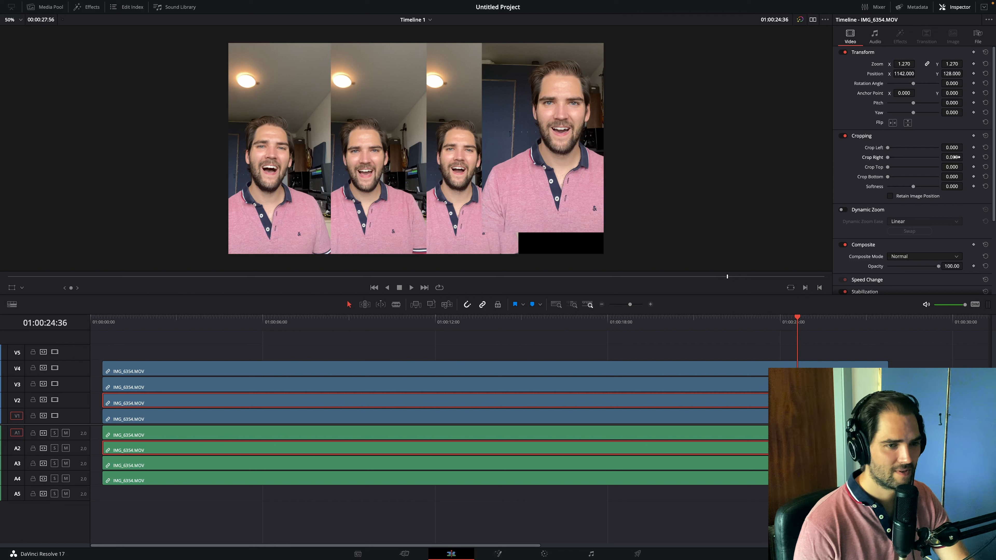
drag(953, 156, 965, 157)
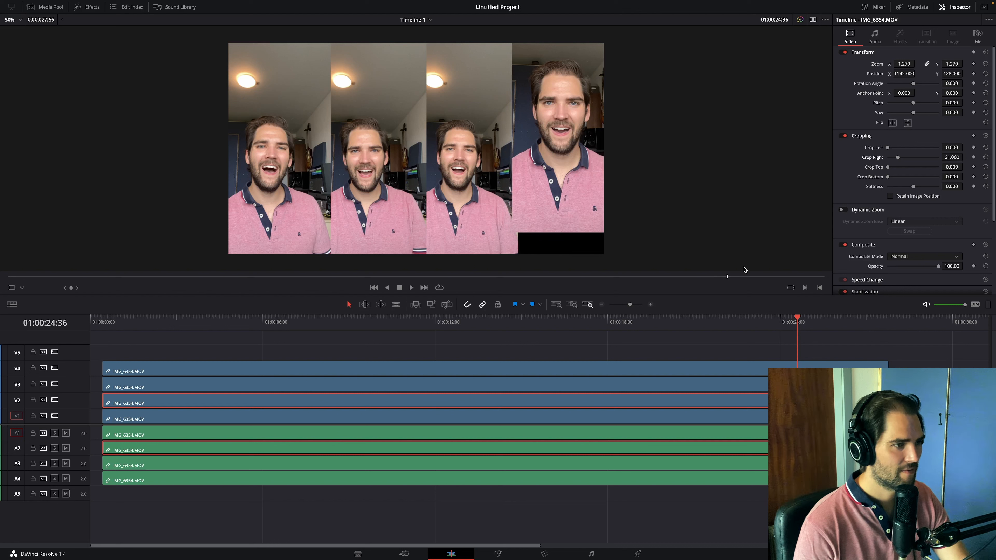
- Match the V1 clip to the V2 clip's framing with Position Y 128 and Zoom 1.270
click(379, 420)
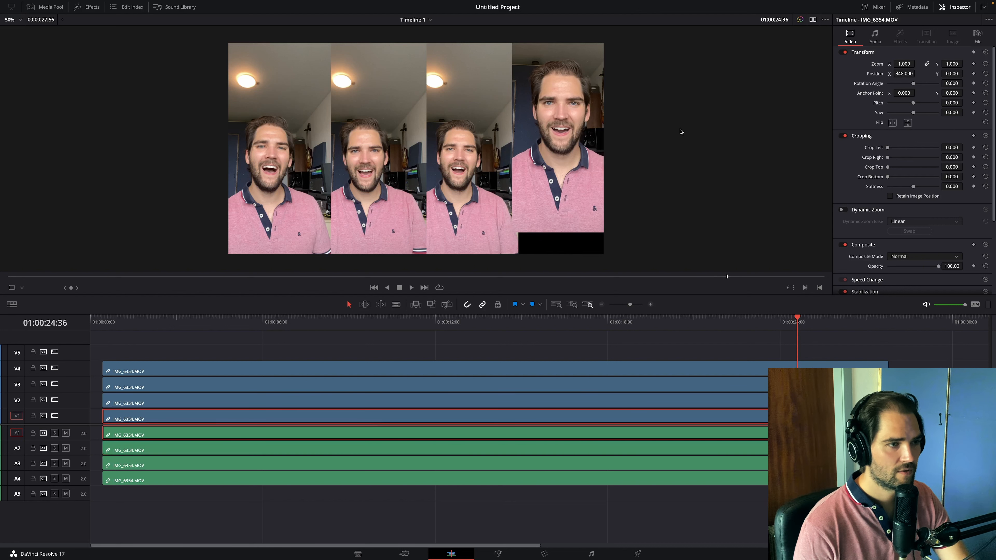
click(475, 402)
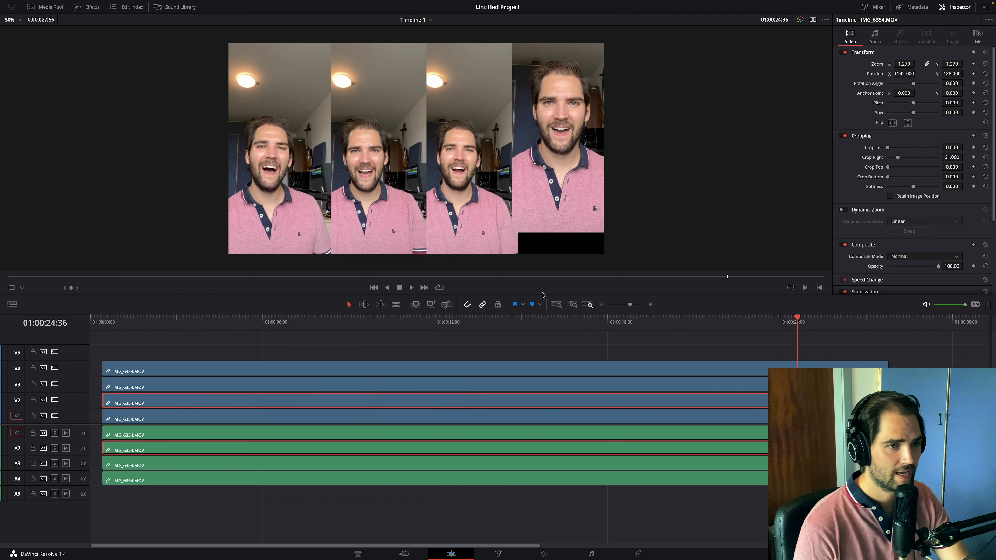
click(387, 419)
drag(963, 73, 965, 73)
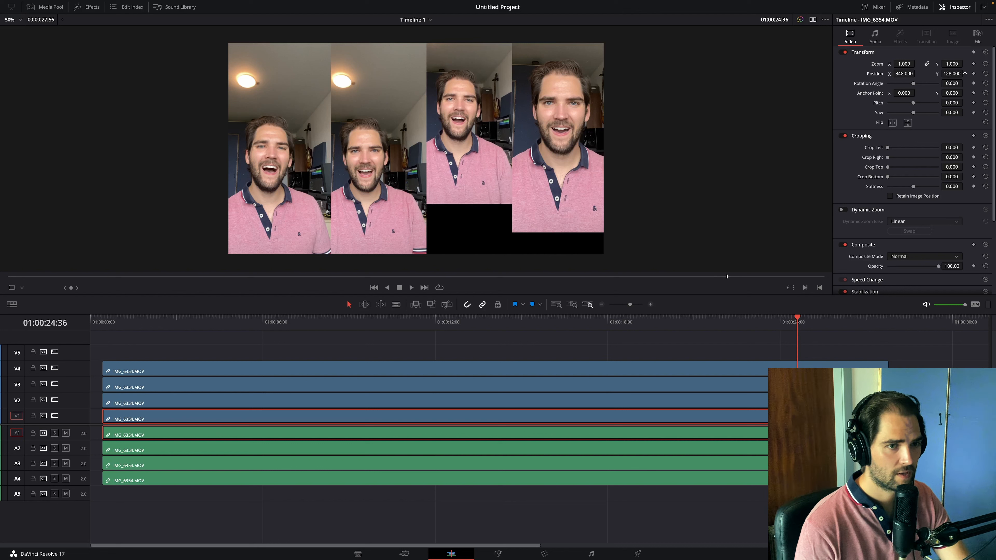
click(547, 402)
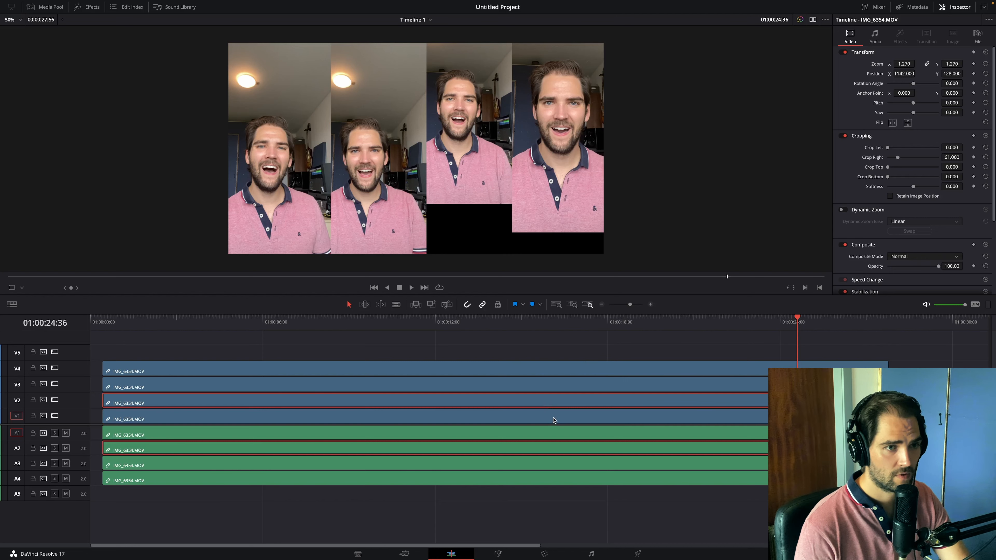
click(554, 420)
drag(916, 65, 916, 63)
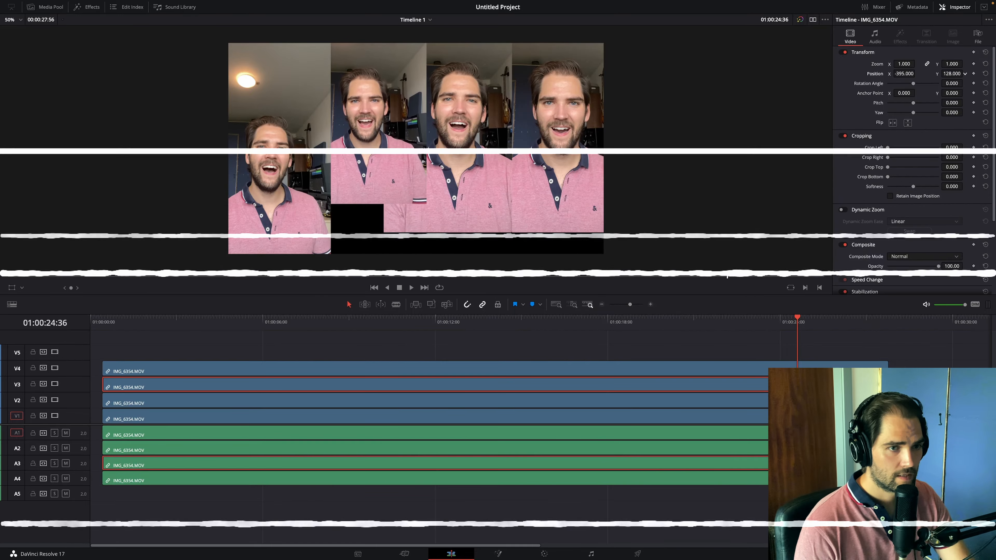
- Apply Zoom 1.270 and Position Y 128 to the V3 and V4 clips, and save the project
drag(917, 64, 918, 63)
drag(952, 74, 965, 73)
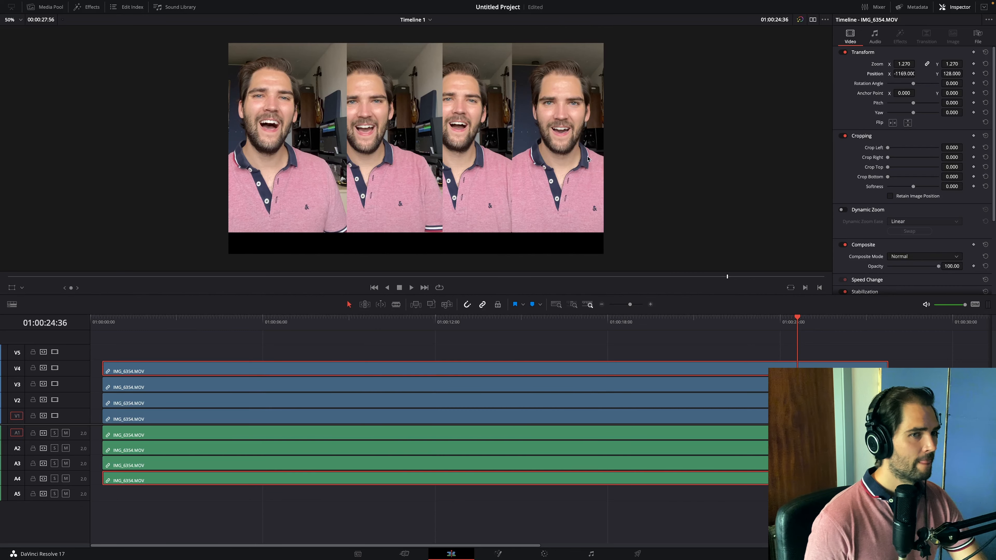
key(ctrl+s)
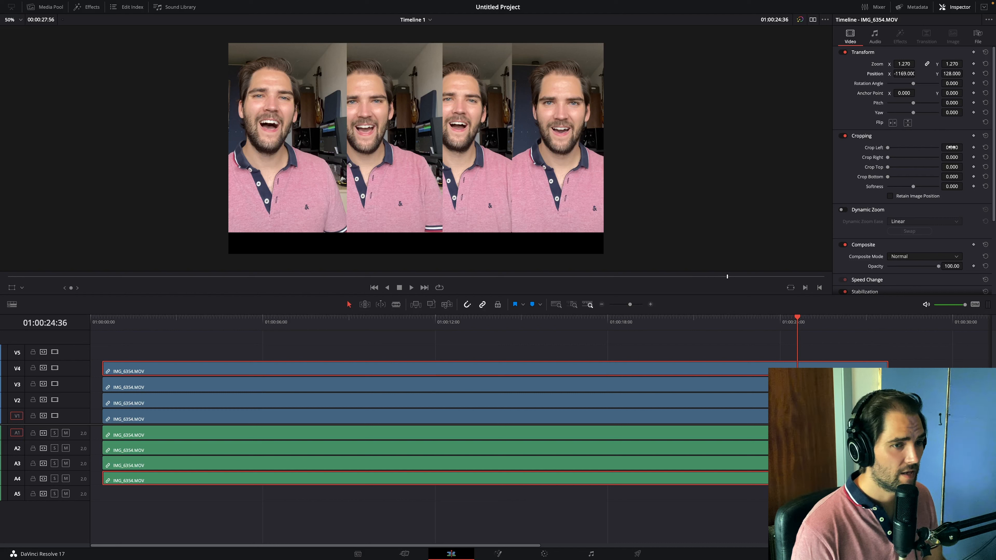
- Set Crop Left to 59 on V4 and 58 on V3, and Position X to -1123 on V4, -324 on V3 and 426 on V1
drag(953, 147, 964, 148)
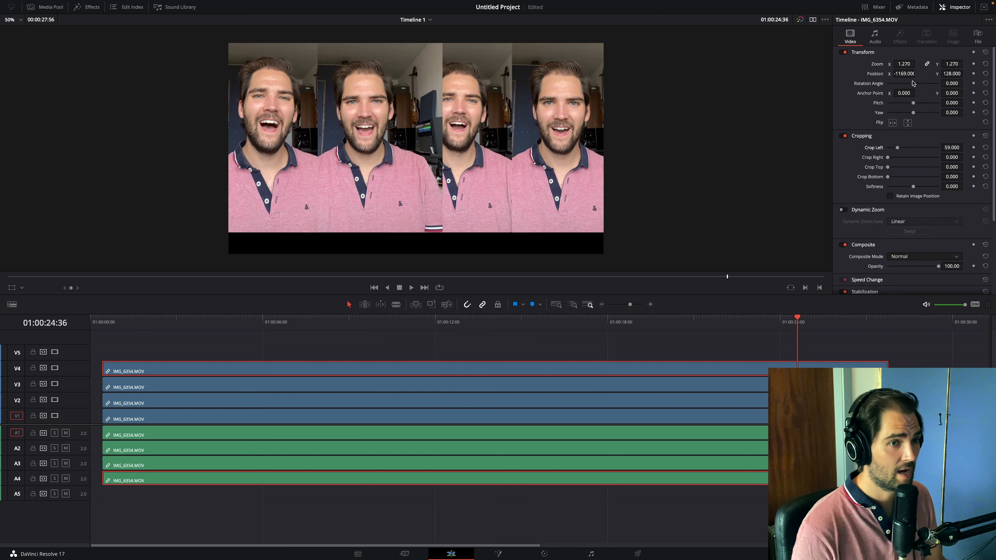
drag(906, 75, 908, 74)
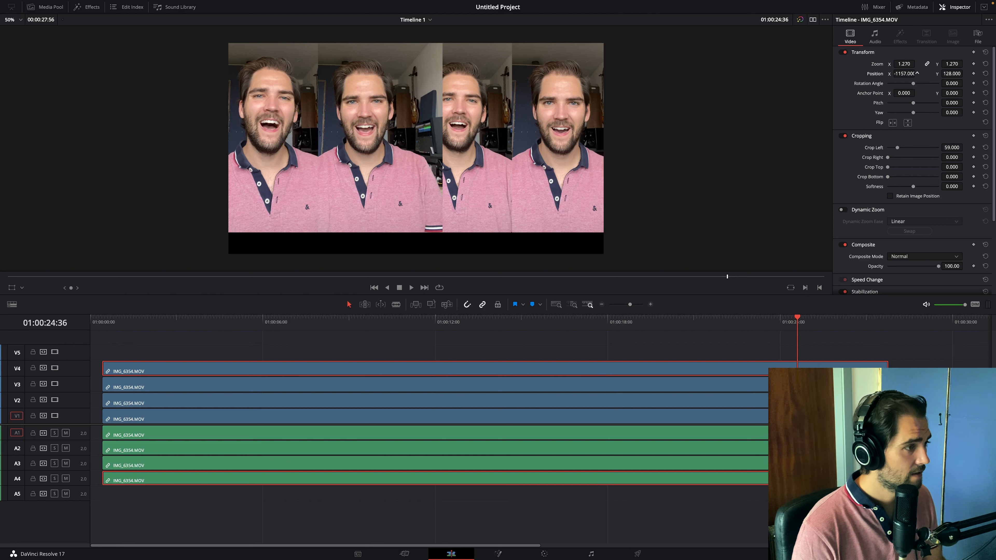
click(432, 418)
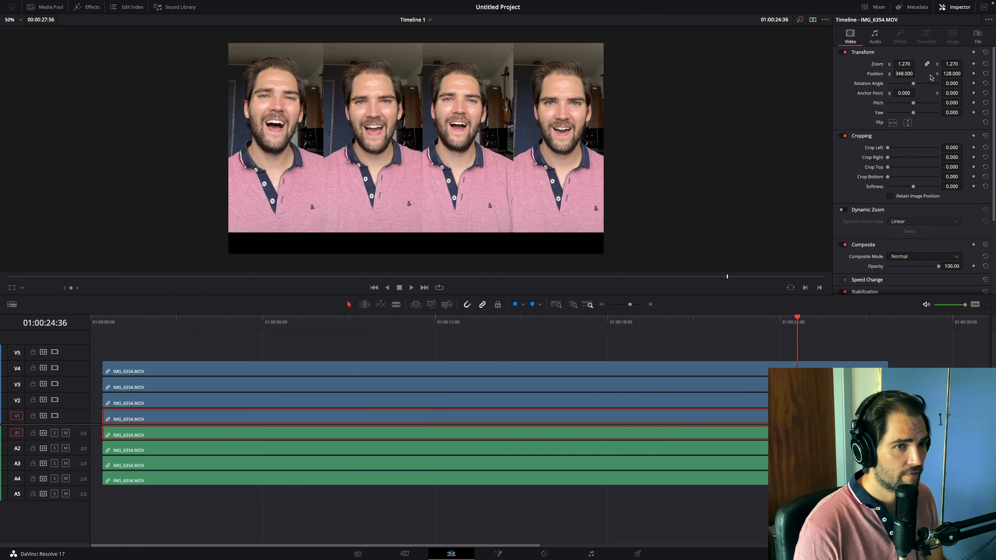
drag(913, 74, 917, 73)
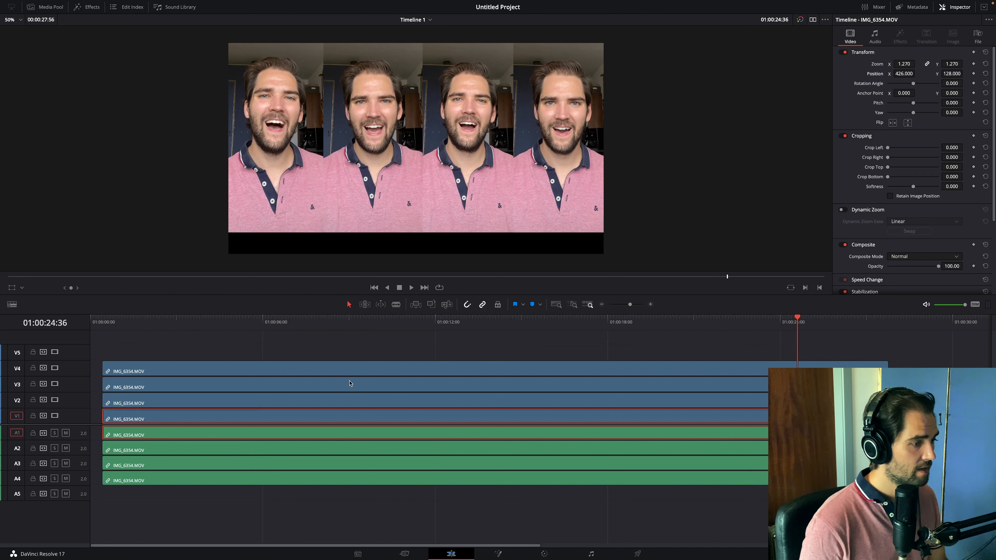
- Fine-tune the V3 clip's framing with Position X -339 and Crop Left 63
click(353, 388)
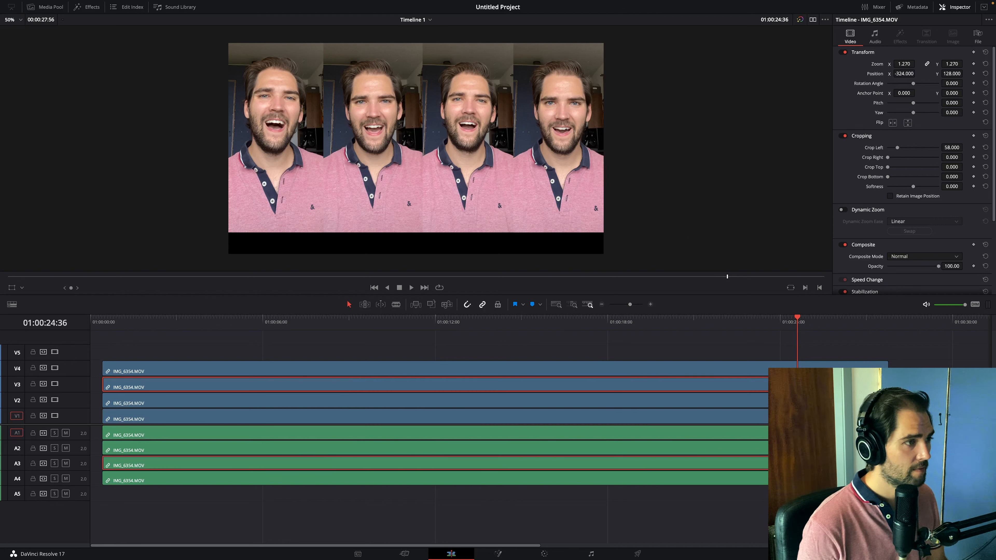
drag(919, 74, 917, 74)
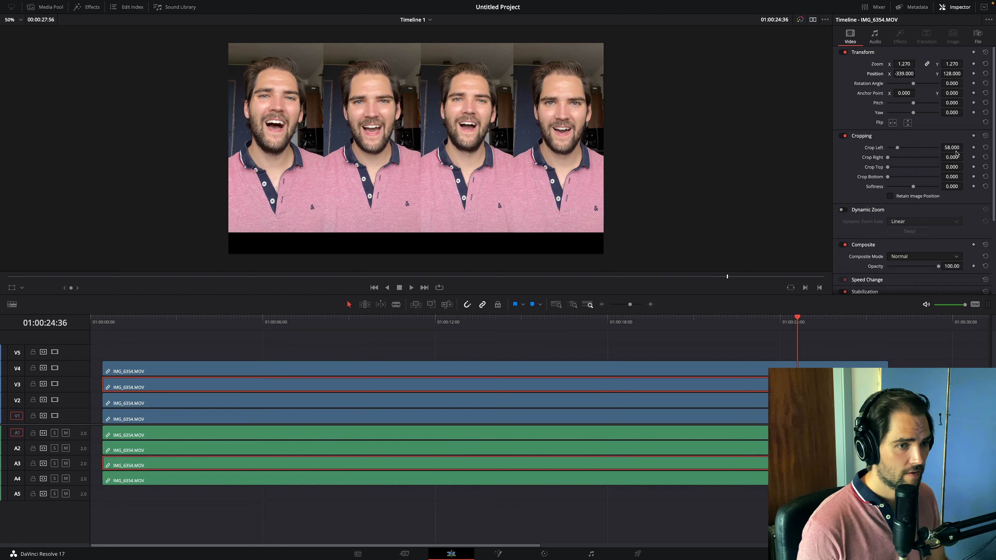
drag(958, 148, 965, 147)
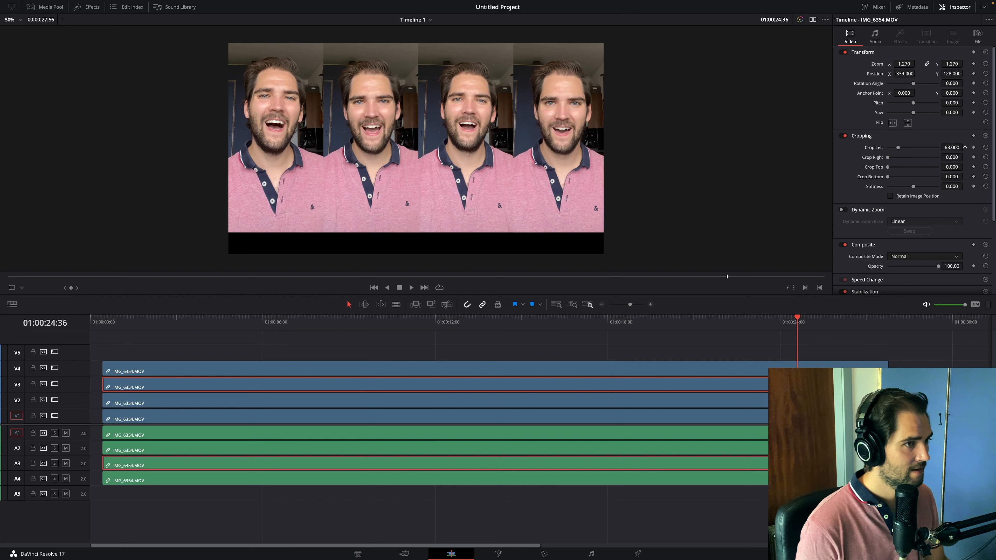
- Fine-tune the V4 clip's framing with Position X -1140 and Crop Left 64
click(522, 371)
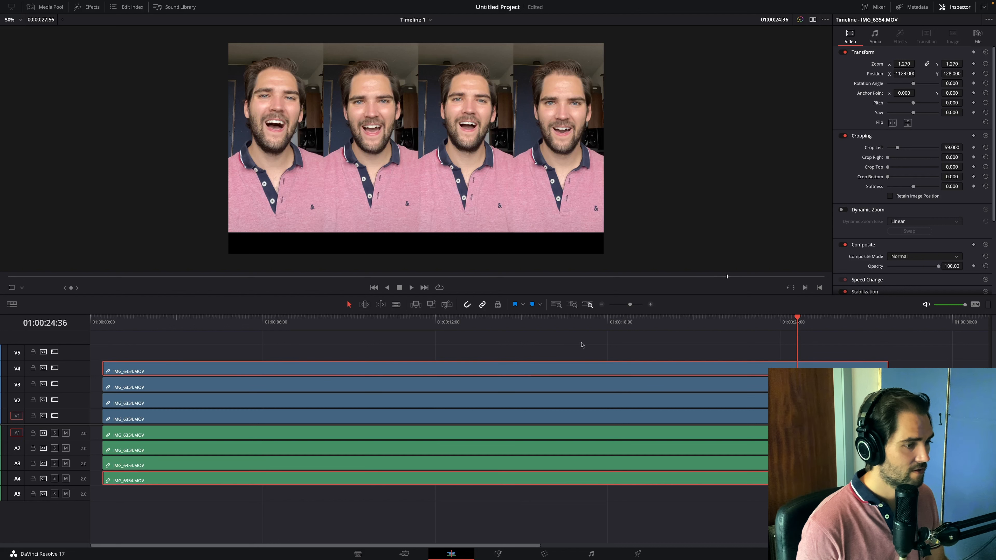
drag(914, 70, 917, 73)
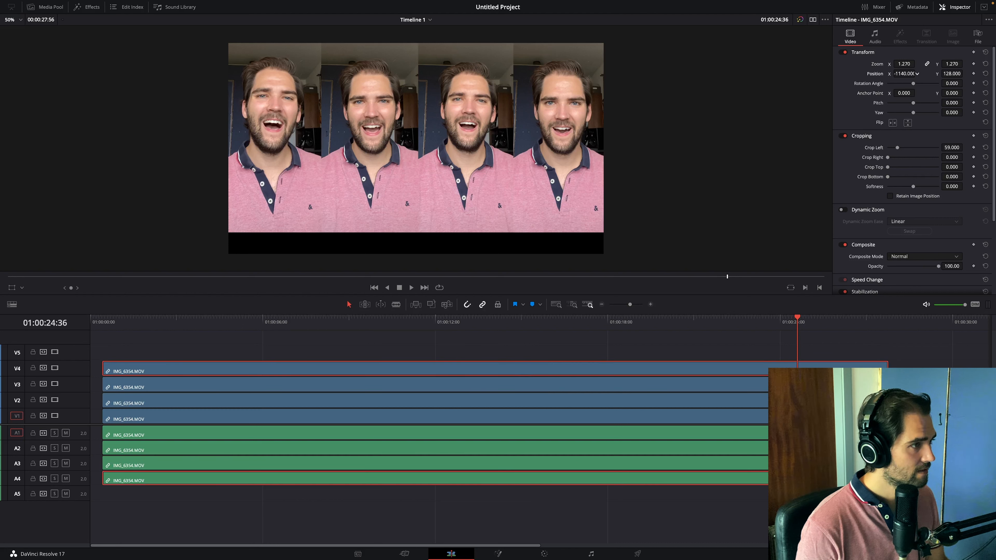
drag(951, 147, 957, 148)
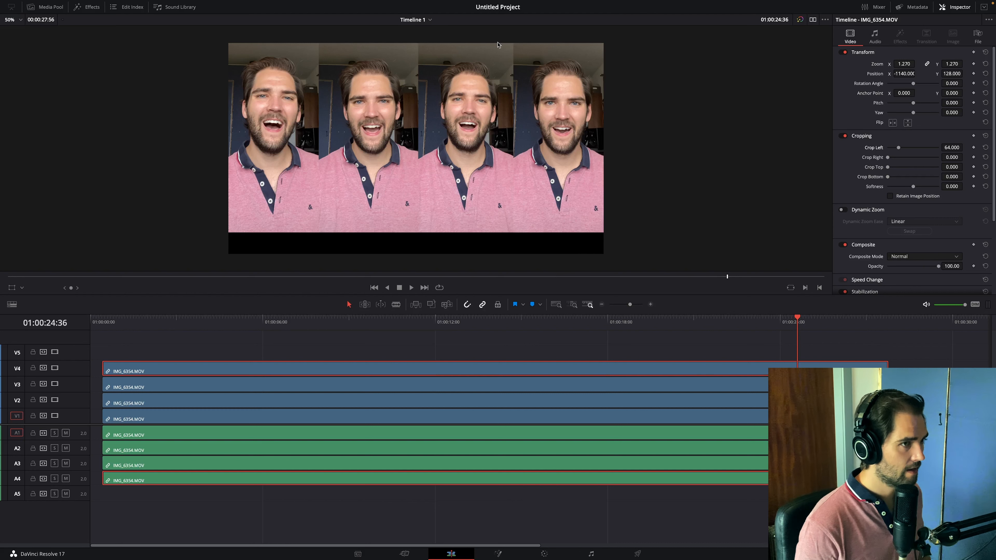
scroll(352, 170, down, 1)
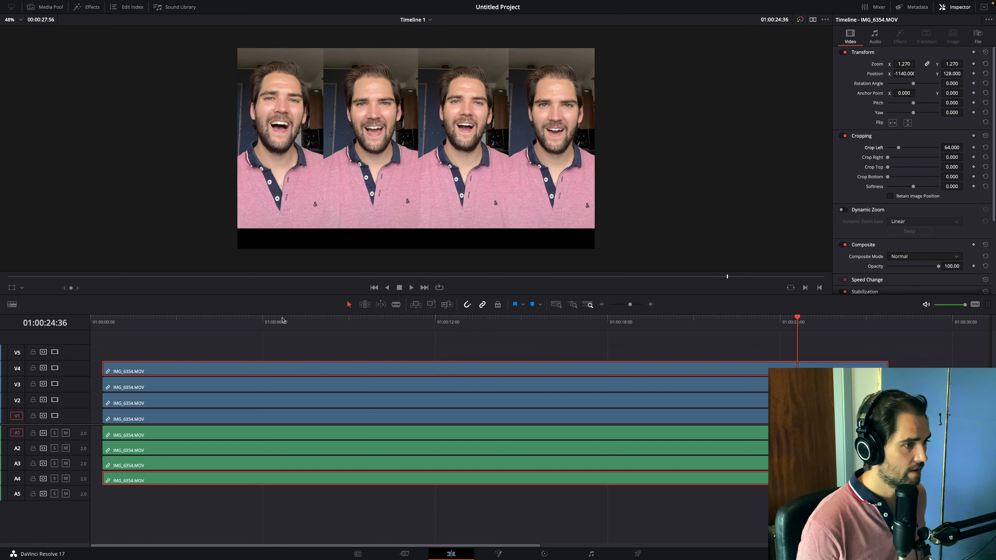
- Play back the four-picture layout from near the start, with and without bypassing color grades and Fusion effects
click(127, 321)
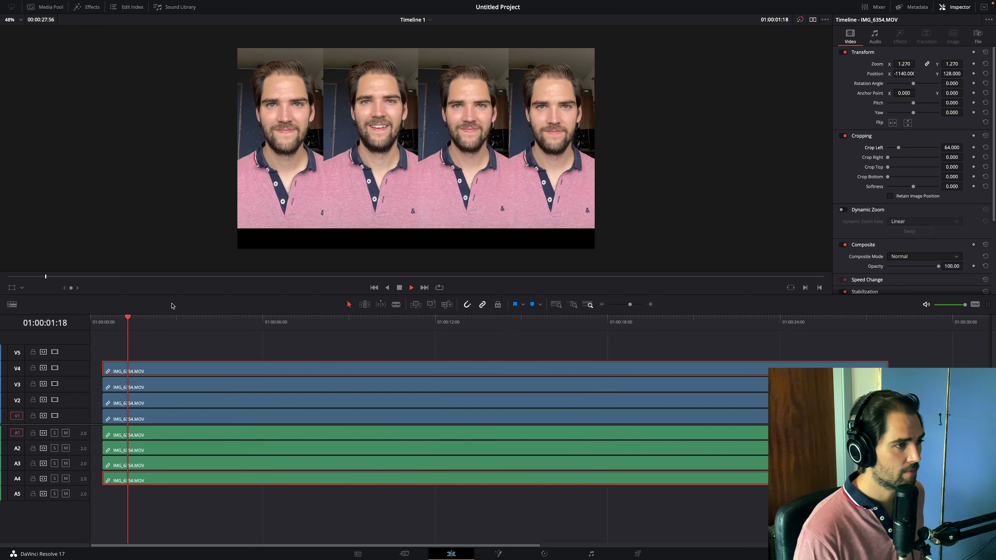
key(space)
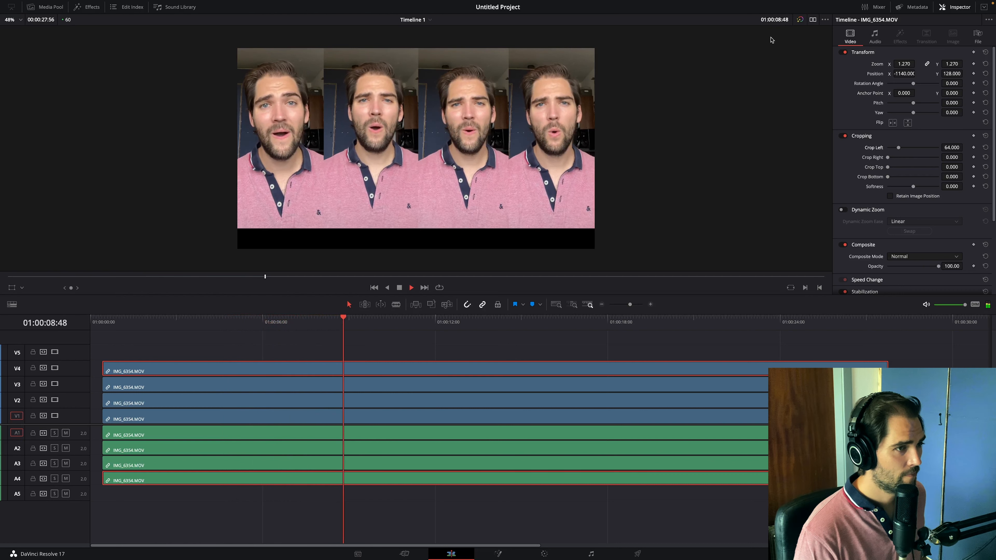
key(space)
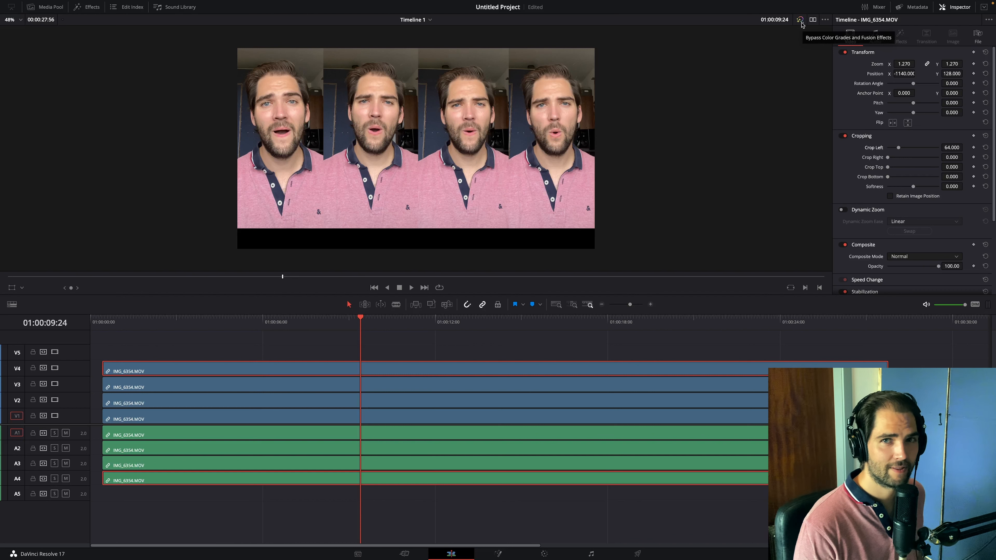
click(800, 20)
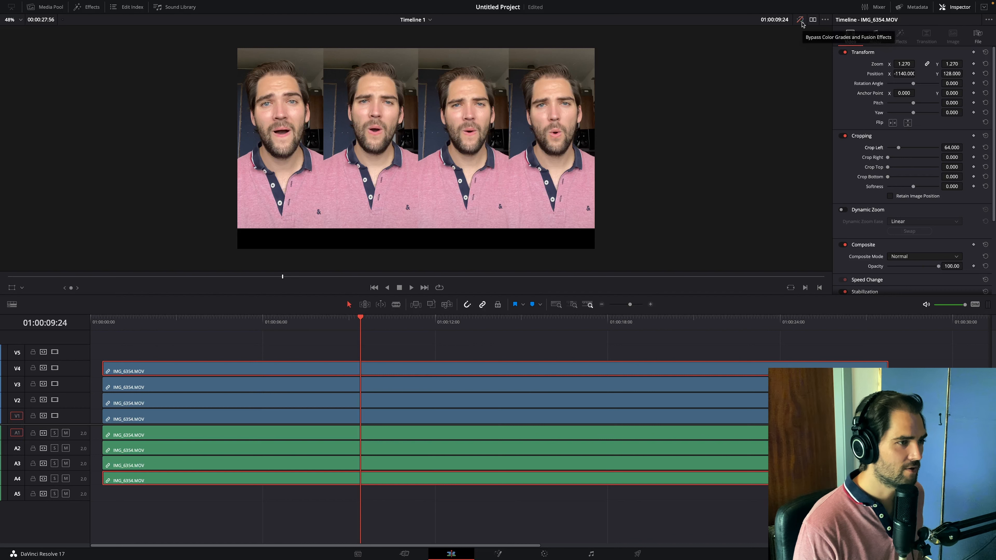
key(space)
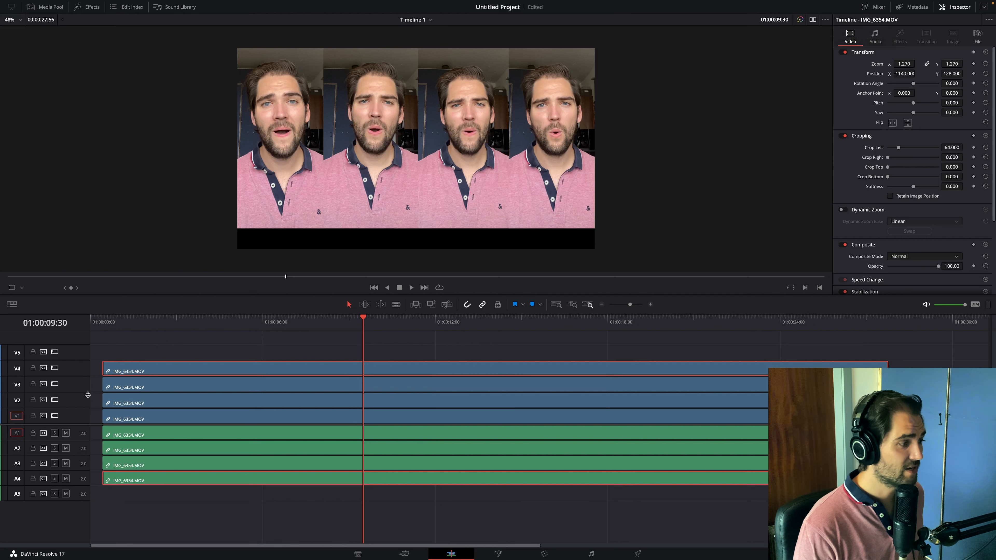
- Disable video tracks V3 and V4 and play the timeline with only the V1 and V2 pictures showing
click(54, 367)
click(54, 384)
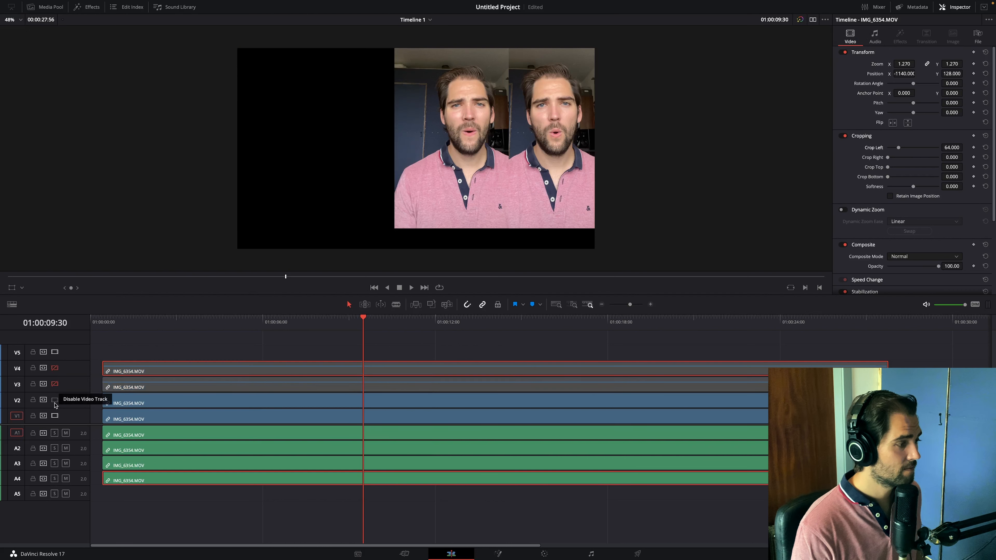
click(55, 400)
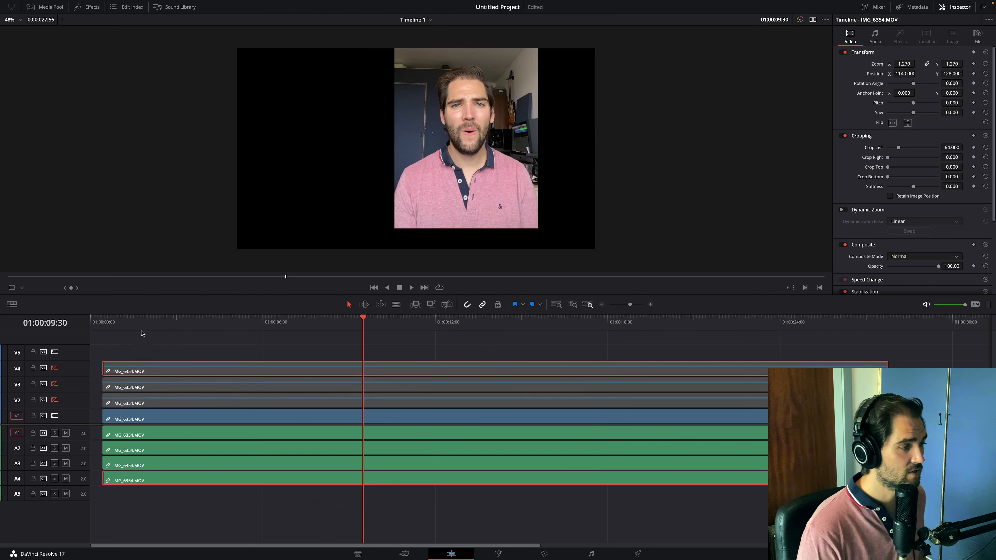
click(54, 415)
click(54, 416)
click(55, 400)
key(space)
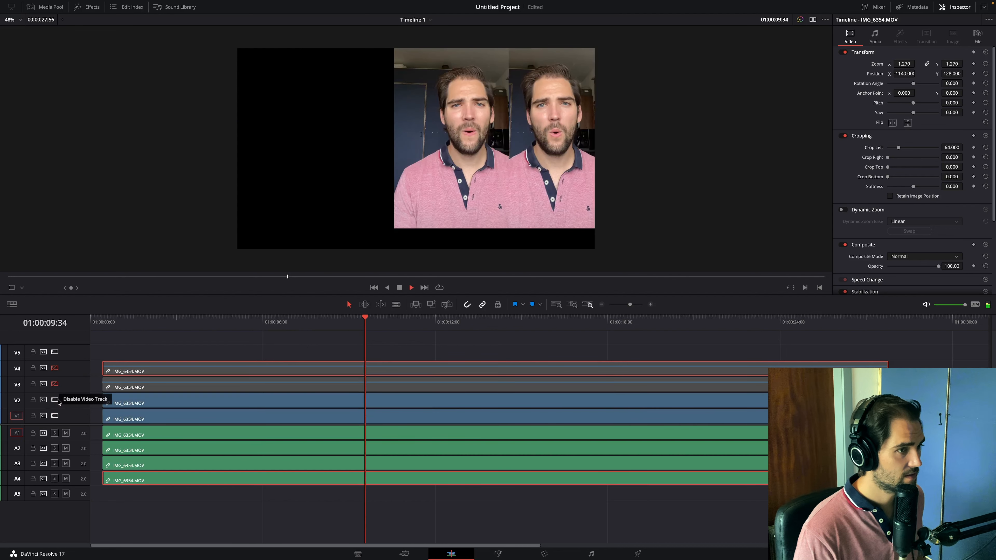
click(112, 318)
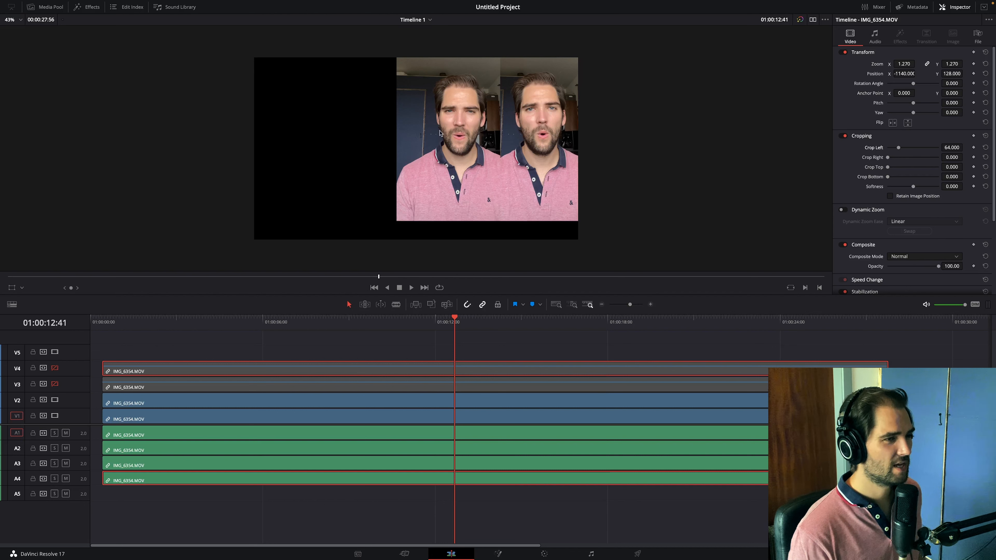
- Disable V1 and V2 as well to play the audio on its own, and re-enable all four video tracks
click(55, 400)
click(55, 416)
key(space)
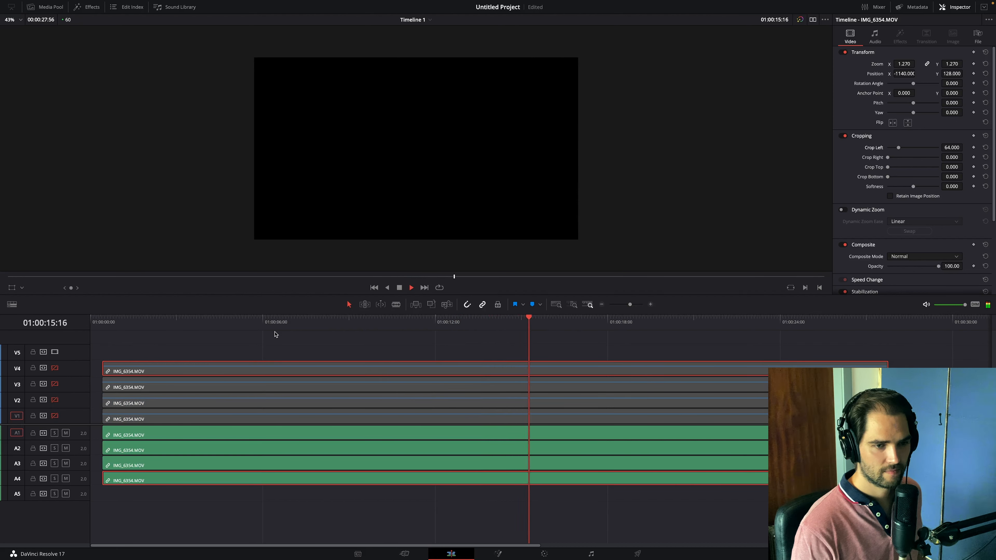
key(space)
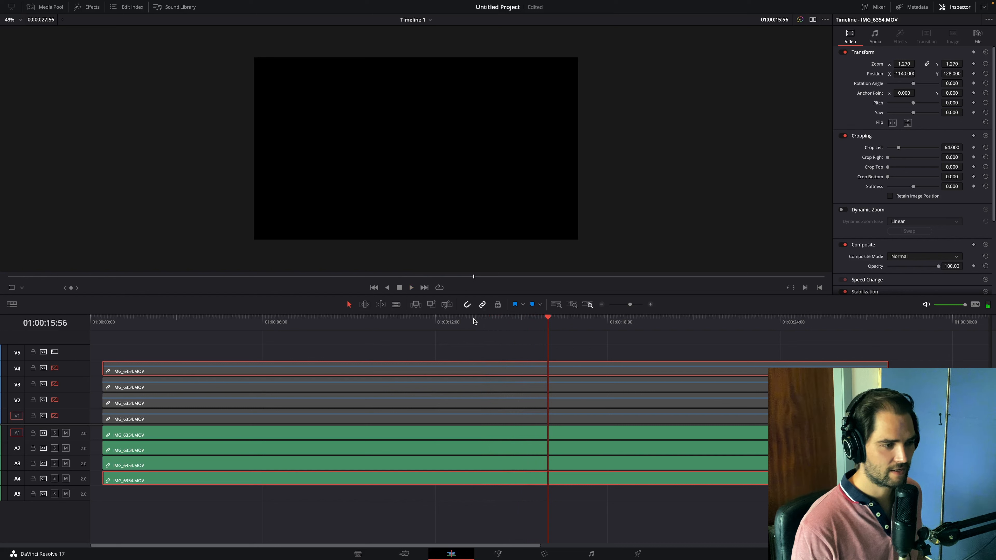
click(473, 321)
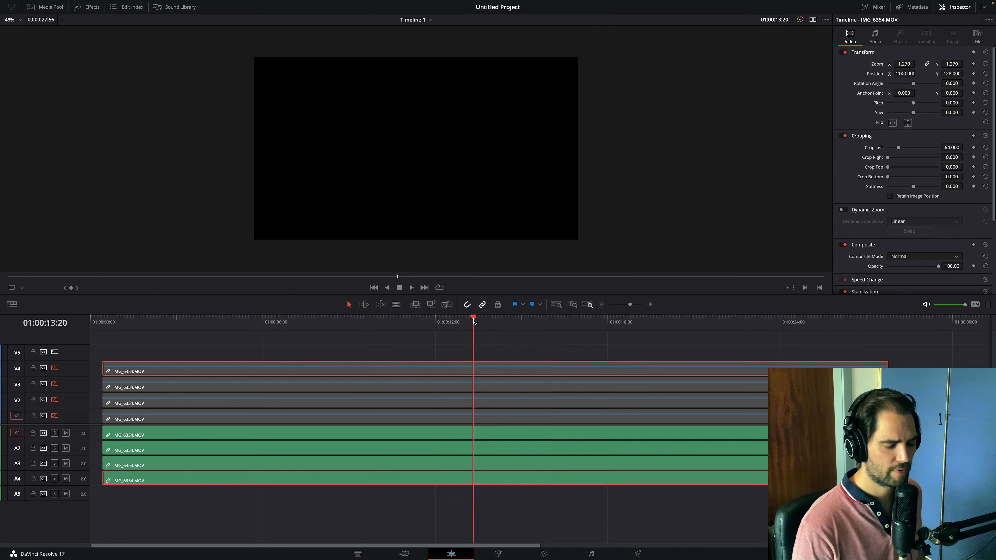
key(space)
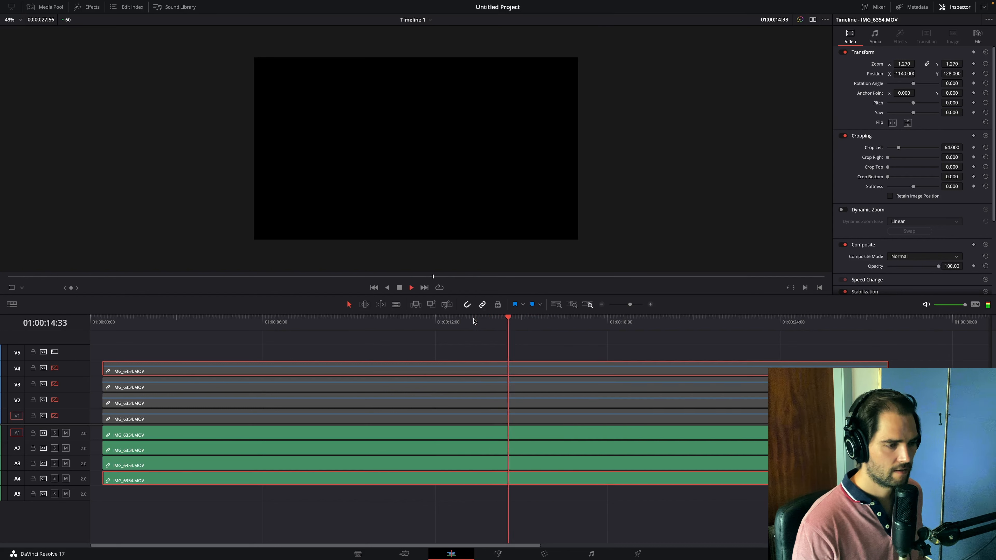
key(space)
shift+click(55, 384)
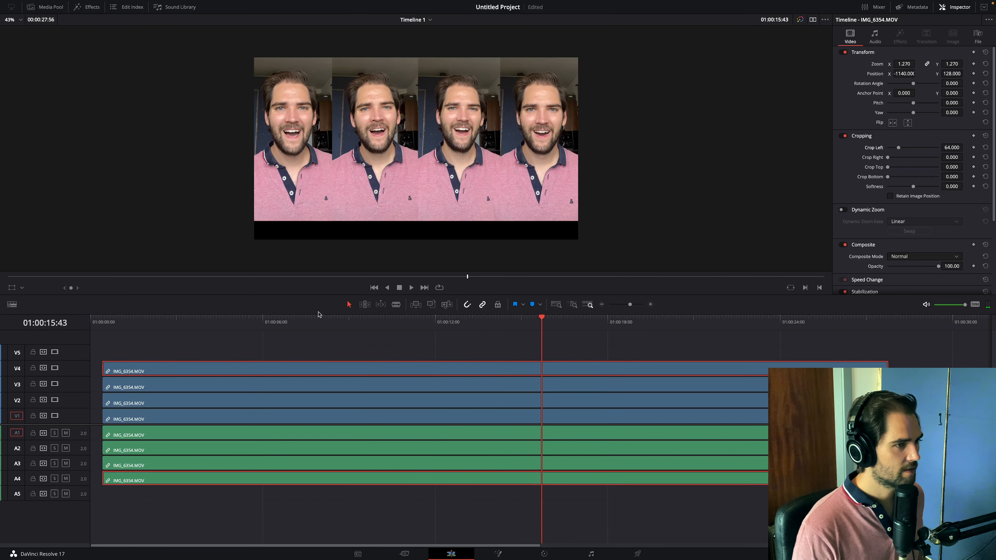
- Crop the right edge of the V3 clip to open a narrow gap beside the V1 picture
scroll(322, 169, up, 2)
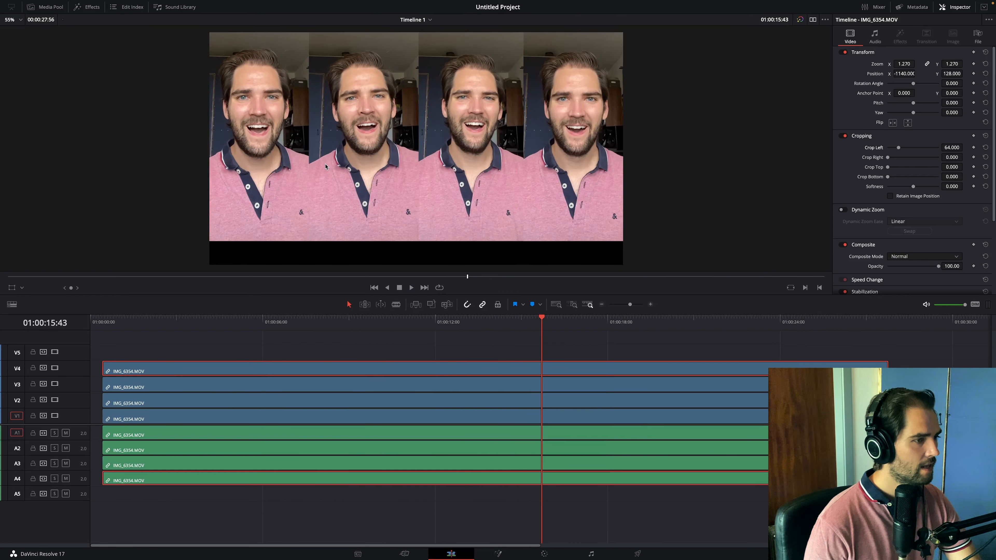
drag(322, 169, 327, 178)
click(432, 385)
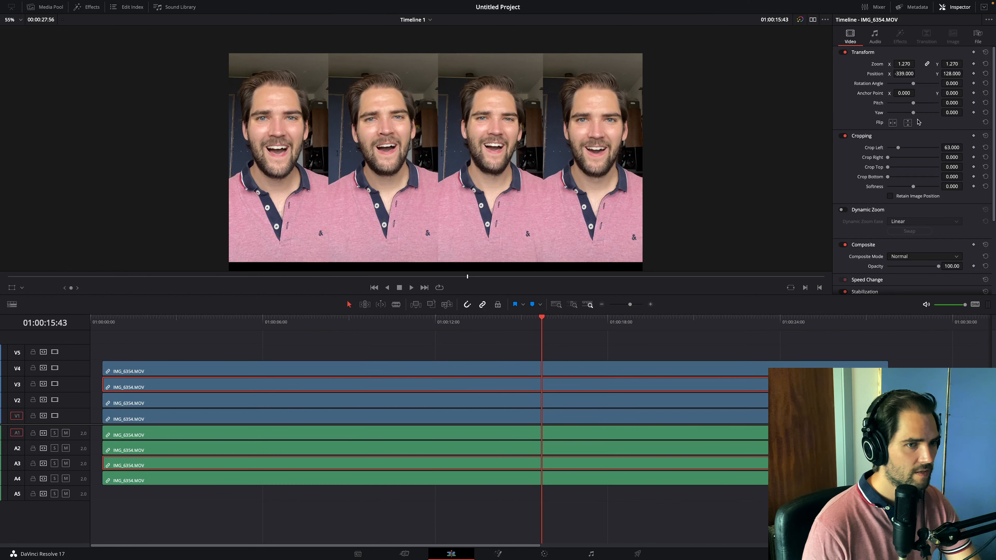
mouse_move(951, 157)
mouse_down()
mouse_move(965, 156)
mouse_move(926, 157)
mouse_move(953, 149)
mouse_move(965, 157)
mouse_up()
- Reframe the V1 clip with Position X 418, Crop Left 65 and Crop Right 47
click(799, 417)
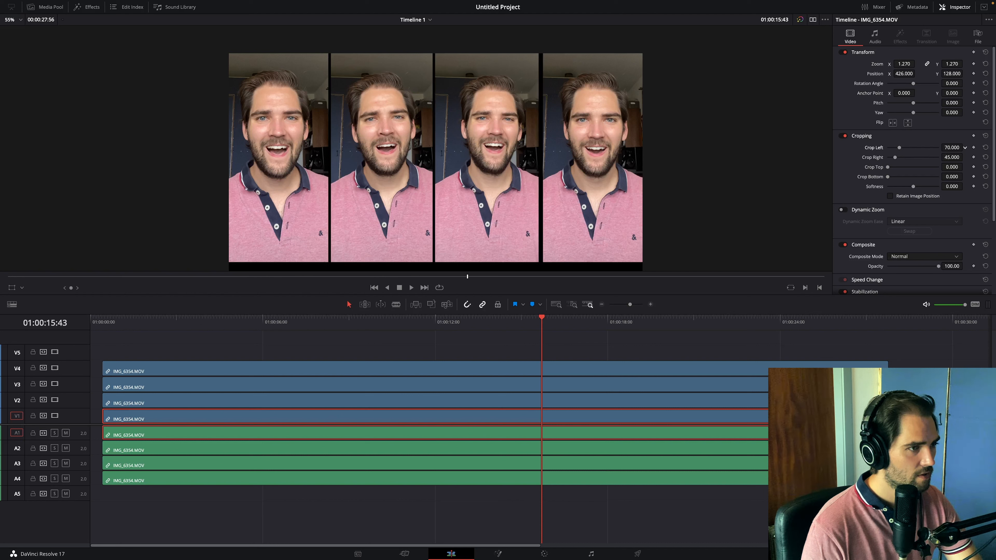
drag(952, 148, 951, 148)
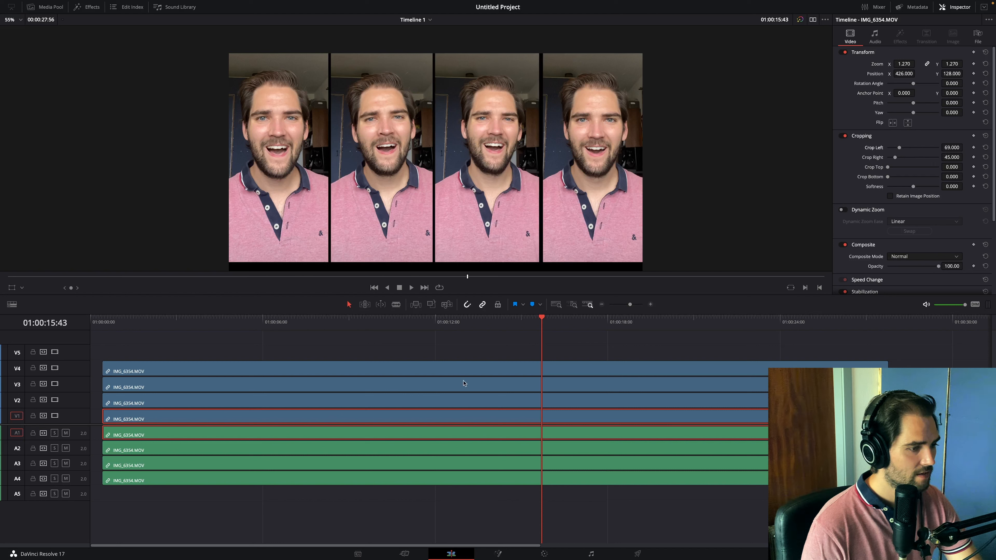
click(467, 401)
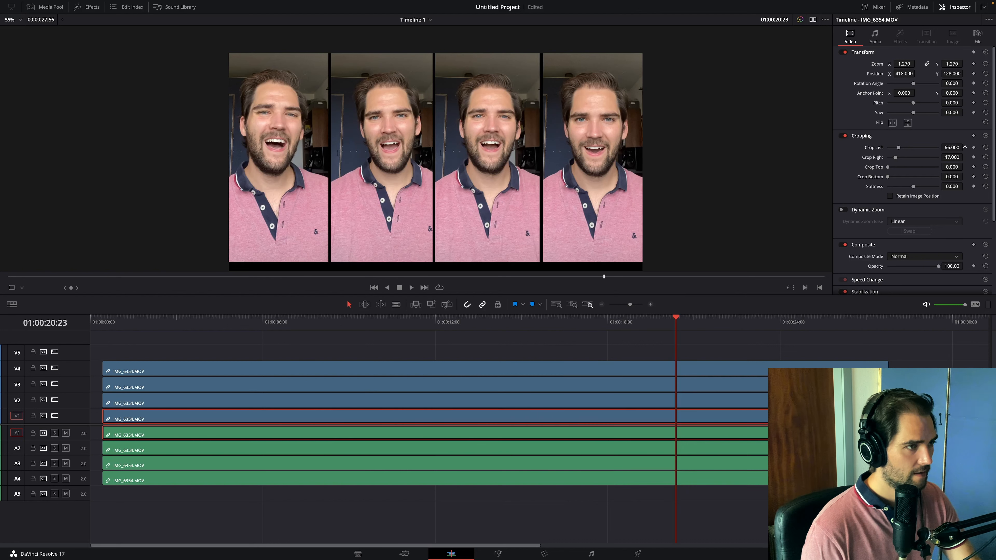
drag(953, 148, 952, 148)
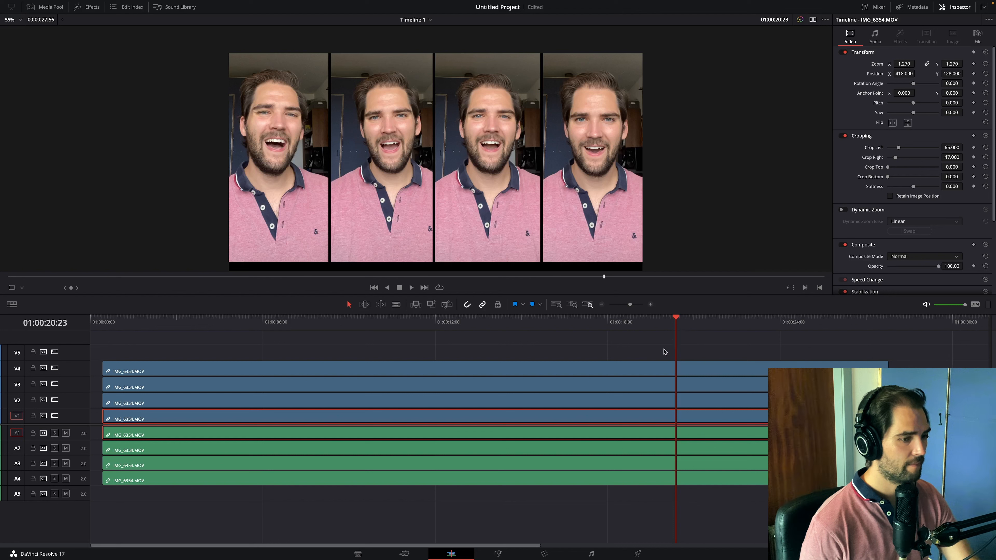
- Adjust the V2 clip's horizontal position and side crop to leave a narrow margin, and set Crop Top to 163 on V1
click(618, 404)
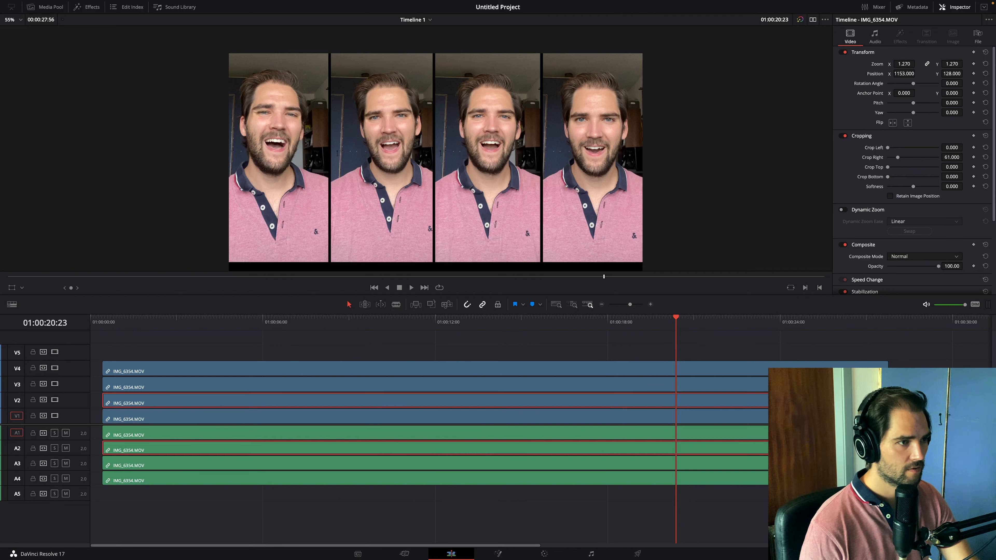
drag(904, 74, 902, 73)
mouse_move(952, 147)
mouse_down()
mouse_move(965, 147)
mouse_move(954, 147)
mouse_up()
drag(952, 166, 965, 167)
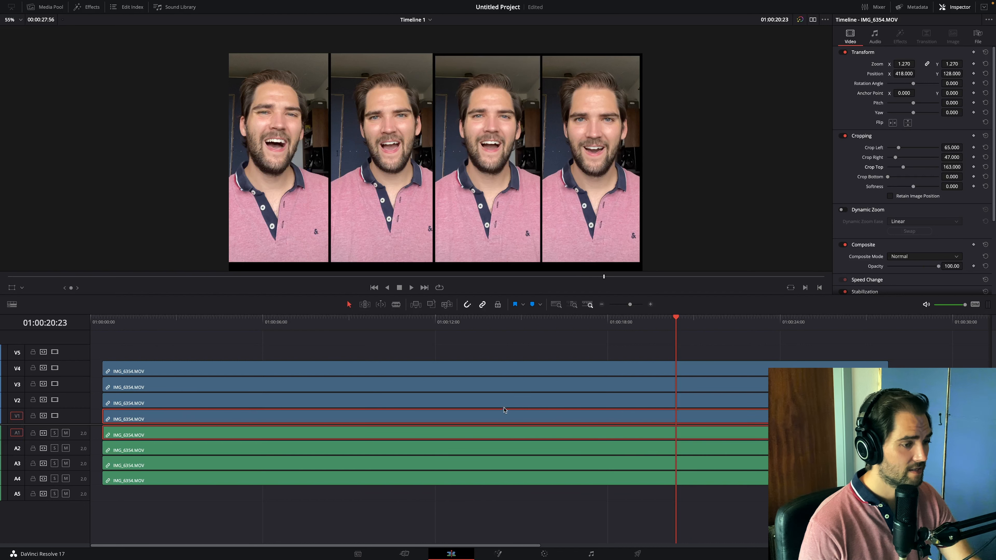
- Set Crop Right to 63 and Crop Top to 163 on the V4 clip
click(506, 370)
drag(952, 157, 950, 157)
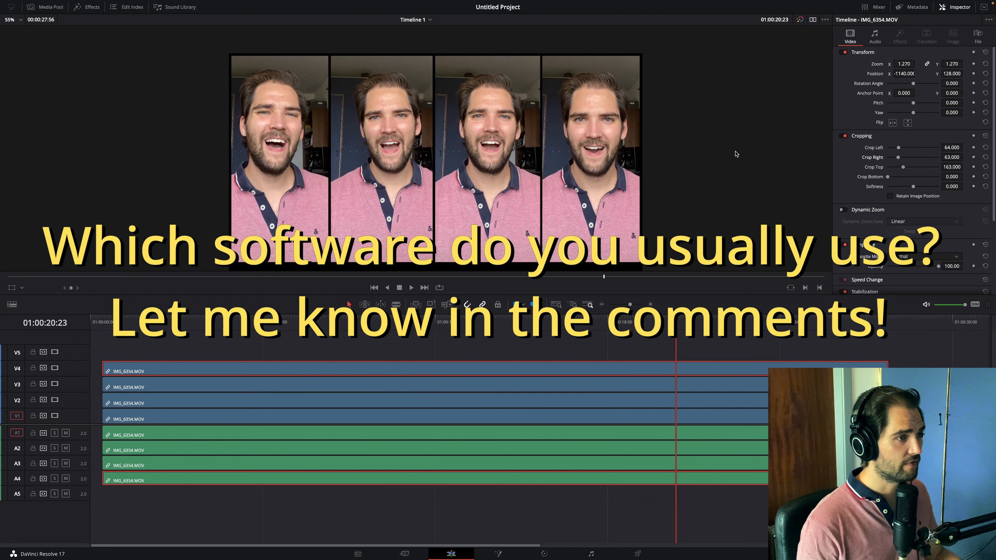
- Reduce the V4 clip's Zoom to 1.190 and set its Crop Left to 58, Crop Right to 57 and Crop Top to 156
click(388, 321)
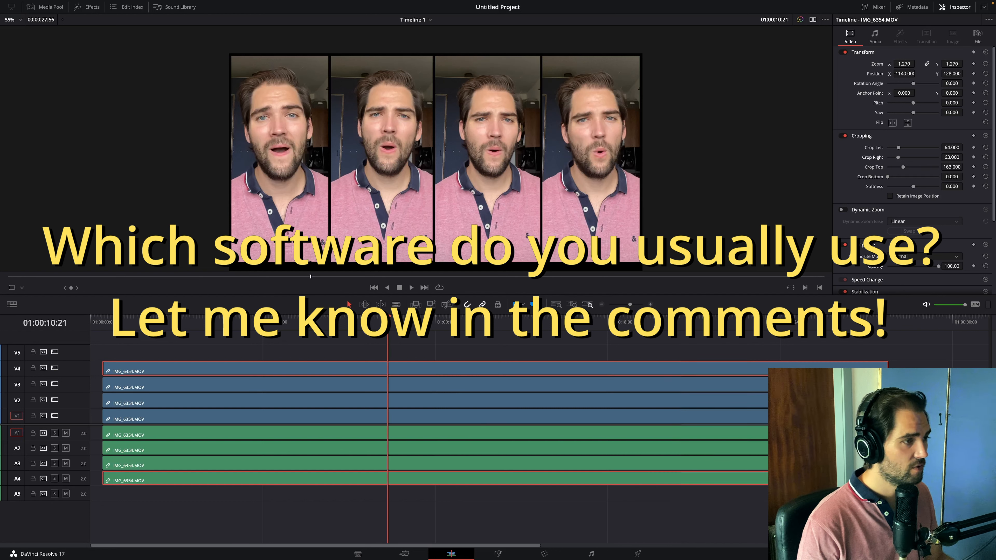
click(340, 322)
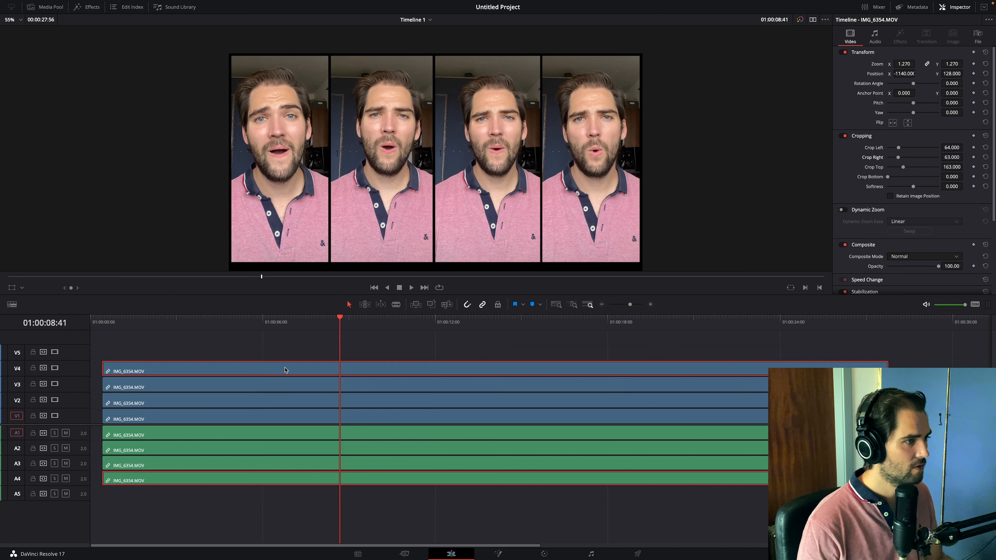
click(195, 322)
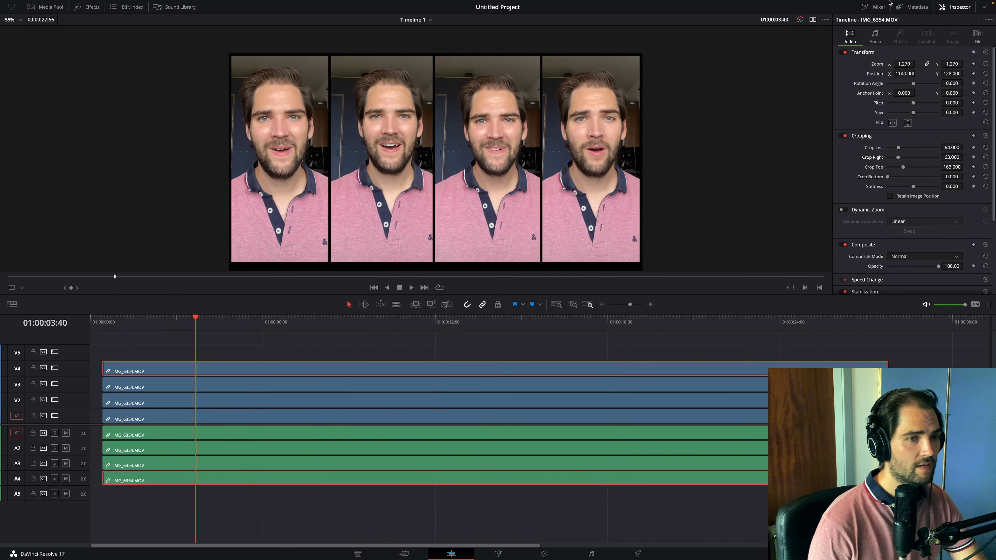
drag(905, 64, 896, 64)
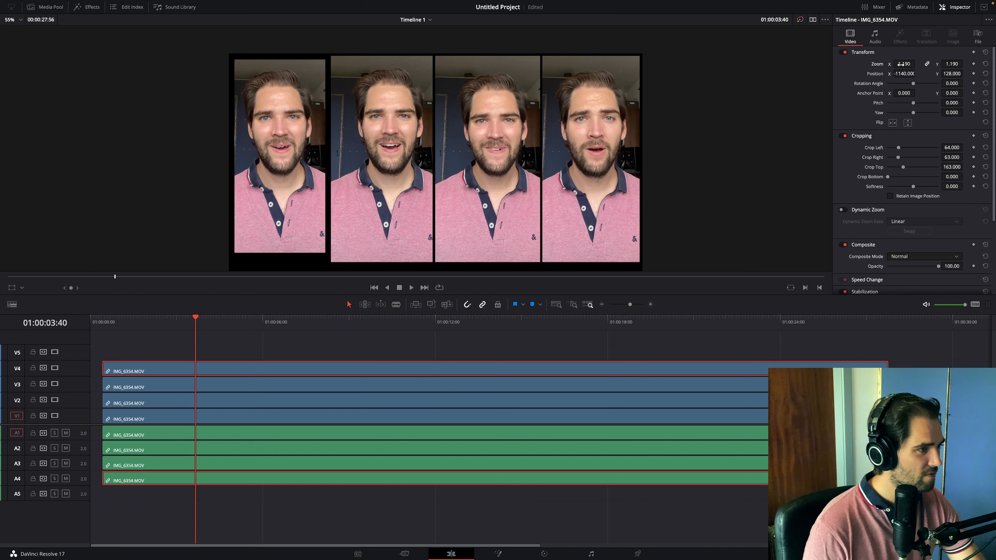
drag(965, 167, 965, 166)
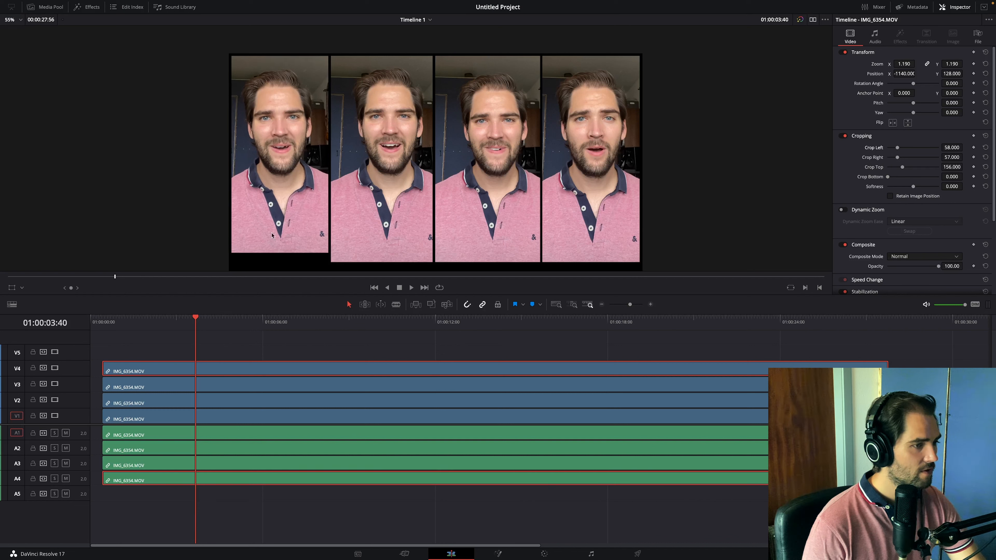
- Check the framing along the timeline and set the V3 clip to Position X -365, Crop Left 66 and Crop Right 51
scroll(552, 258, down, 2)
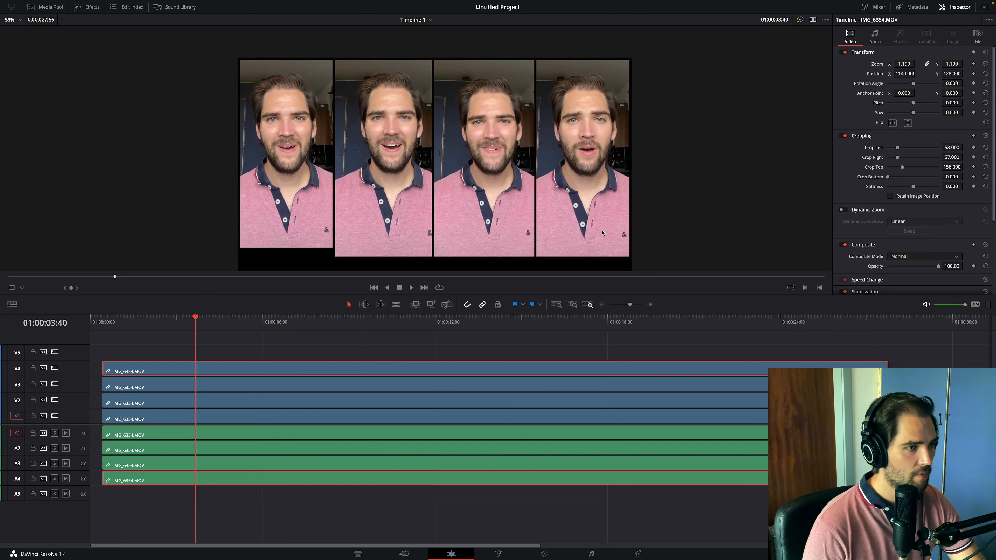
drag(442, 320, 704, 321)
click(228, 320)
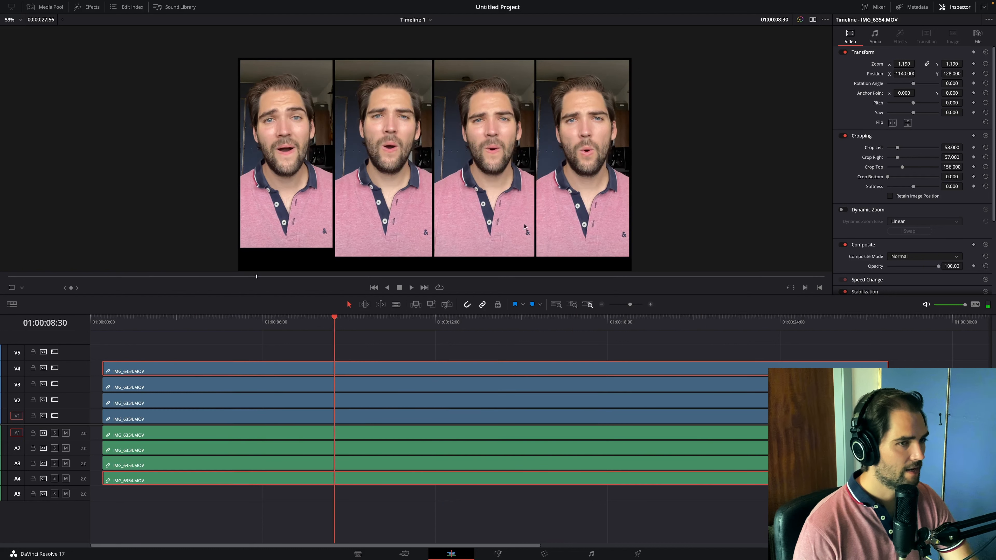
click(455, 392)
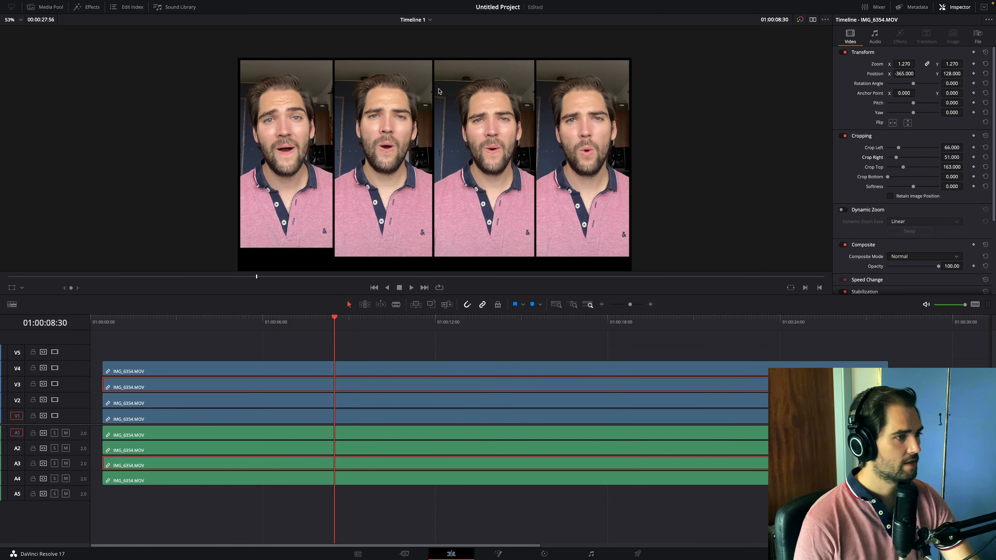
- Place "Back In My Home Town - FULL MIX.mp3" on audio track A5 at the start of the clips and display the audio waveforms
click(297, 514)
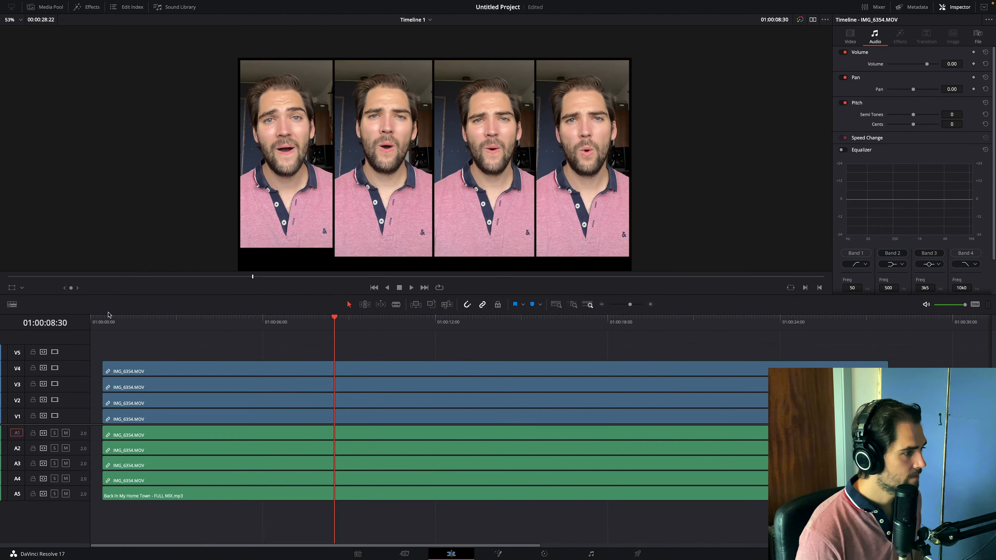
click(103, 320)
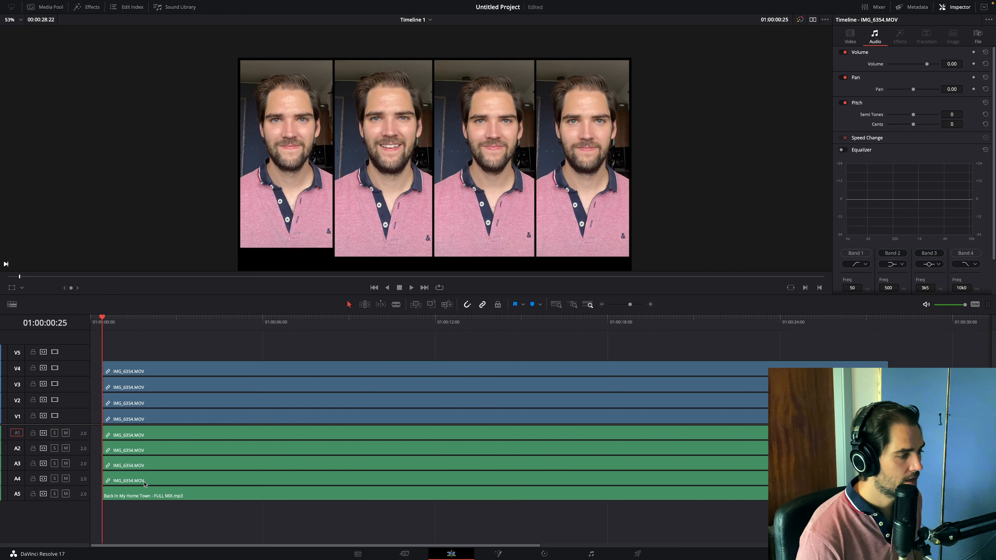
scroll(153, 502, down, 5)
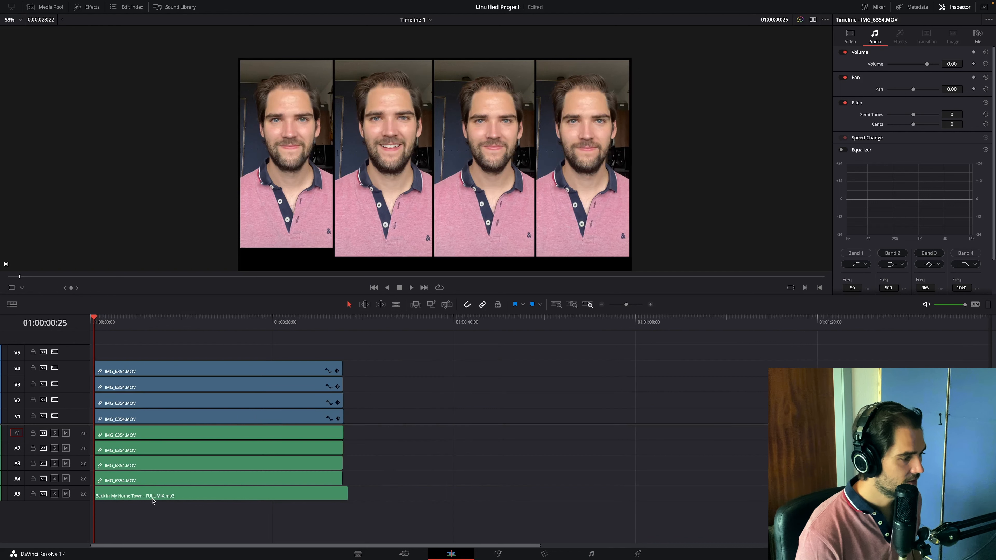
scroll(153, 502, up, 7)
scroll(153, 501, up, 3)
scroll(157, 502, up, 3)
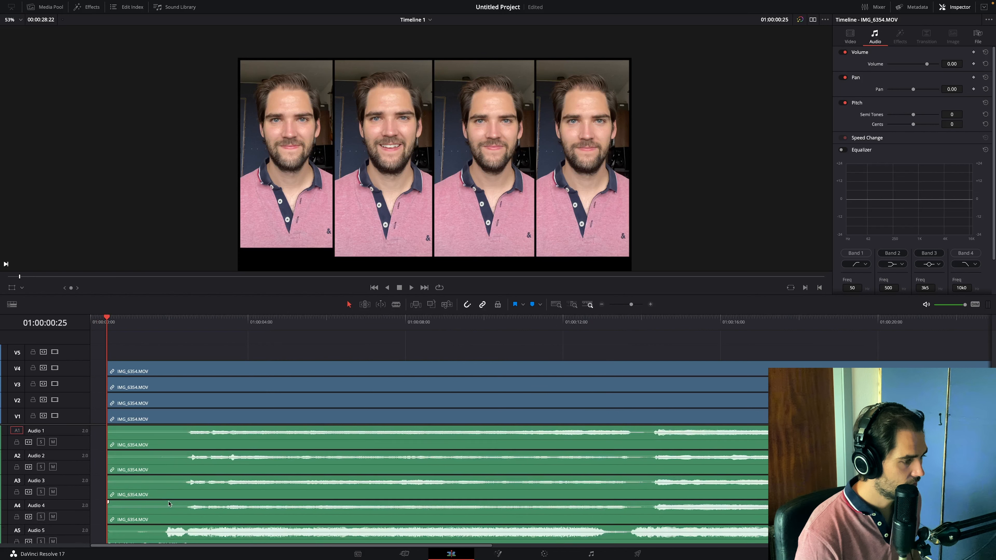
- Shift the full-mix audio clip on A5 until its waveform lines up with the waveforms of the vocal clips above
scroll(188, 505, up, 2)
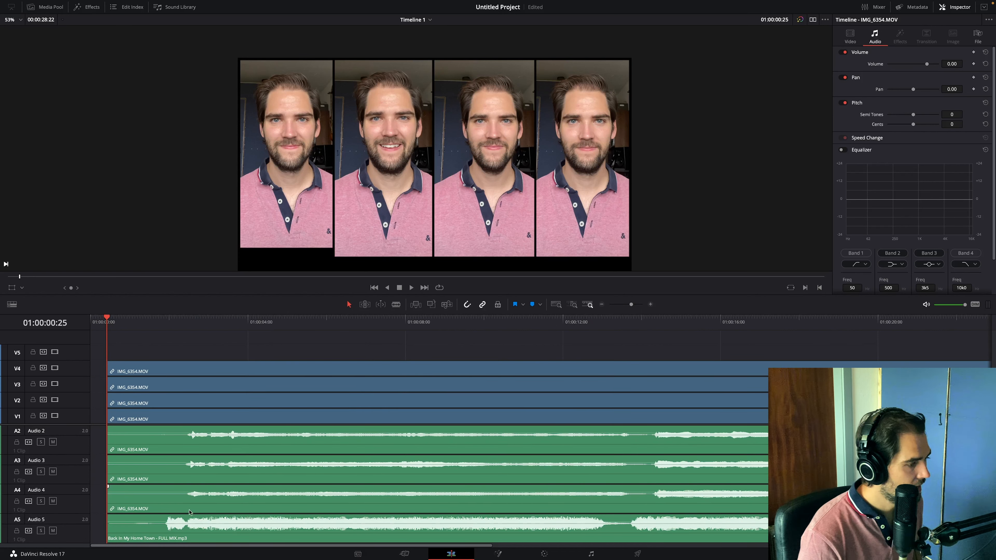
drag(188, 537, 212, 532)
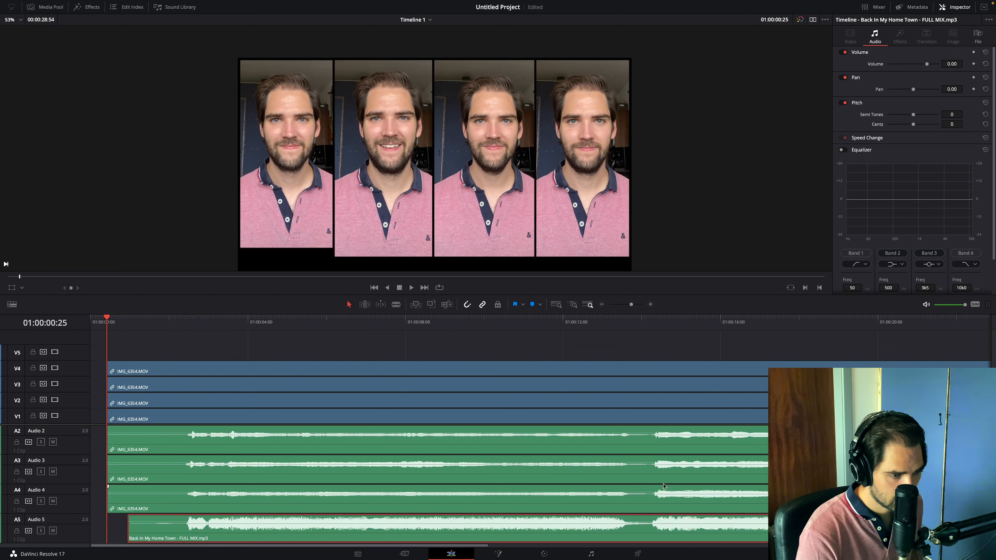
scroll(664, 486, right, 15)
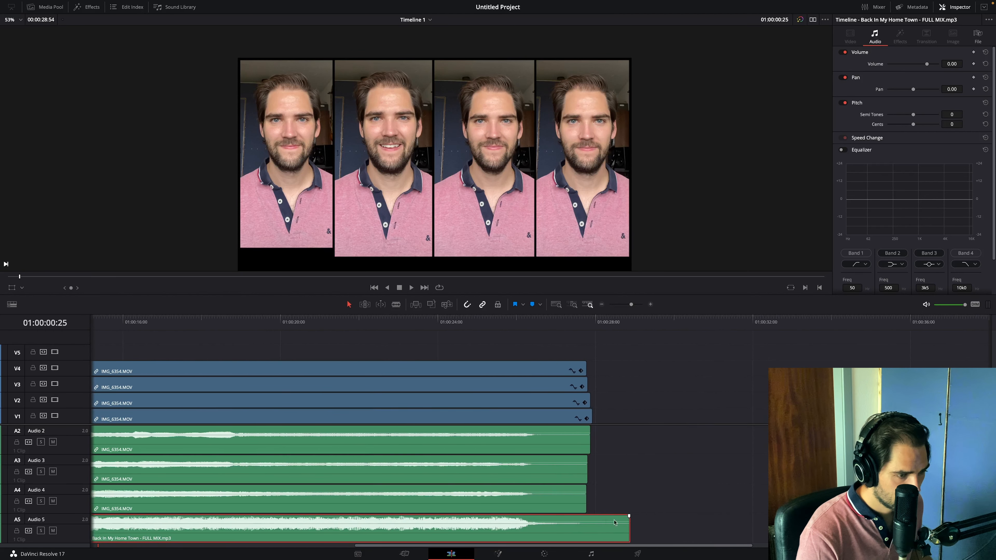
scroll(558, 522, left, 9)
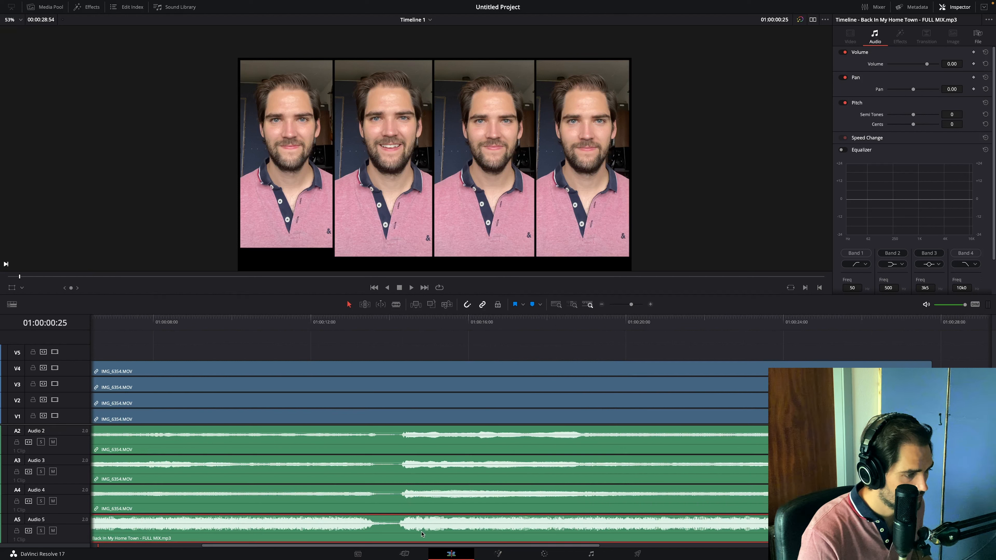
drag(422, 532, 421, 533)
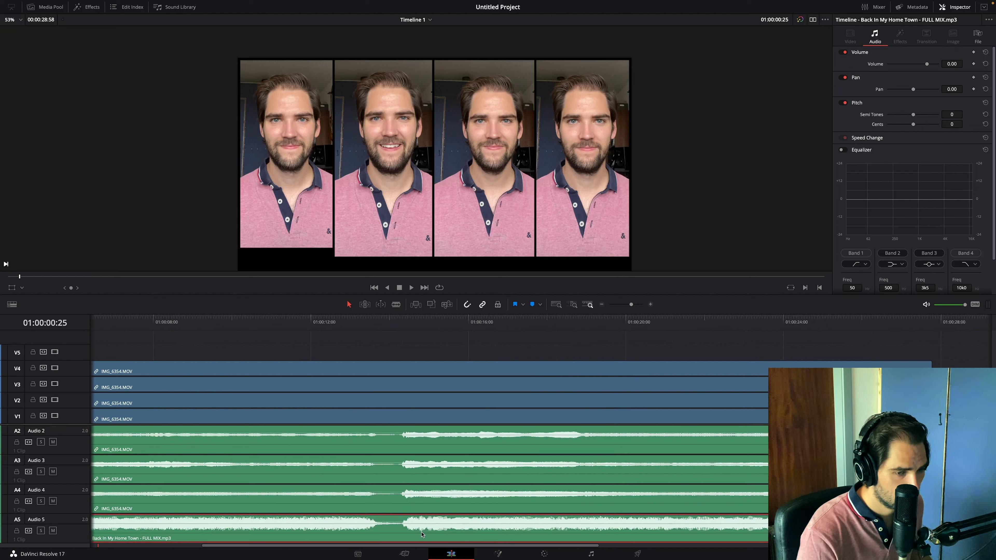
scroll(268, 489, left, 7)
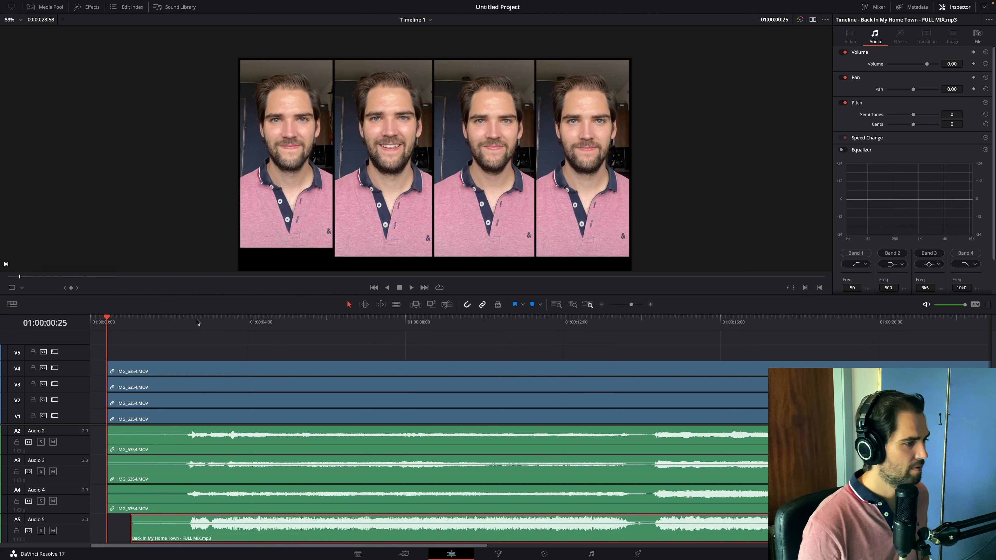
- Play the timeline from just before the singing starts to check the full mix against the four clips
click(184, 322)
key(space)
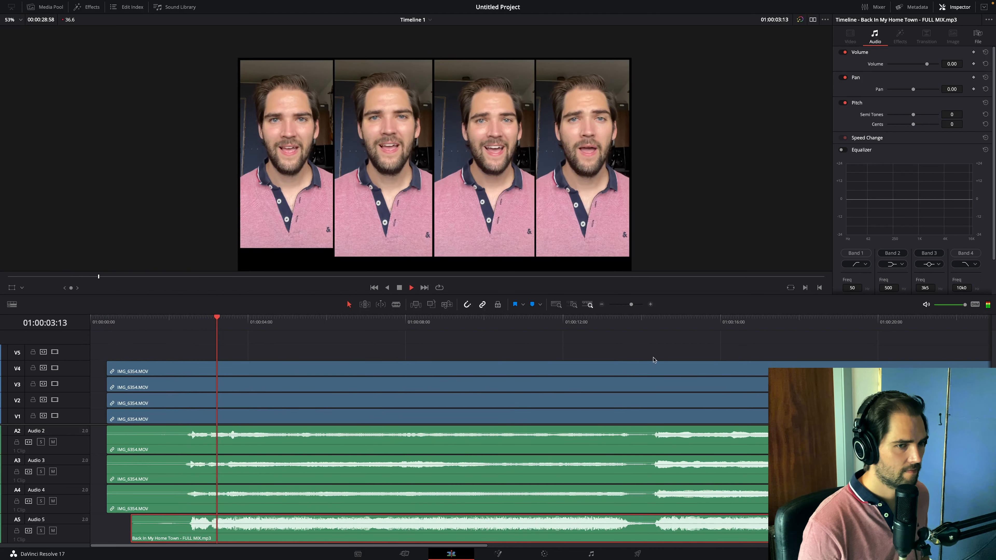
click(868, 7)
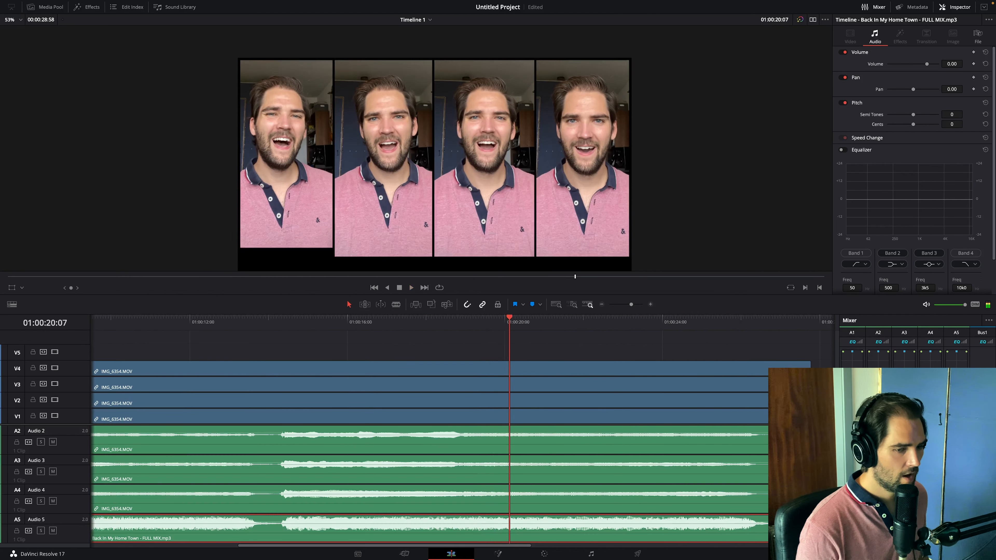
click(876, 4)
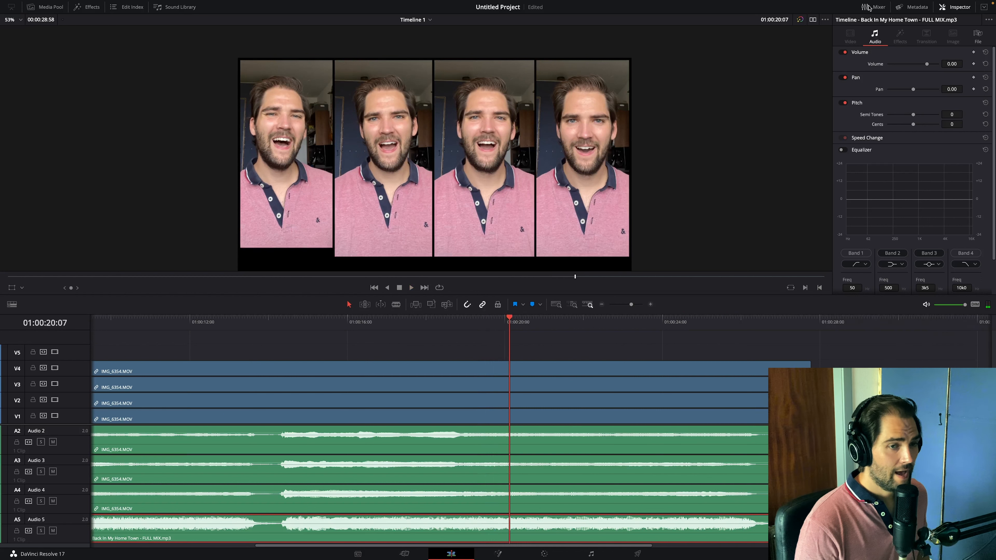
scroll(233, 421, left, 10)
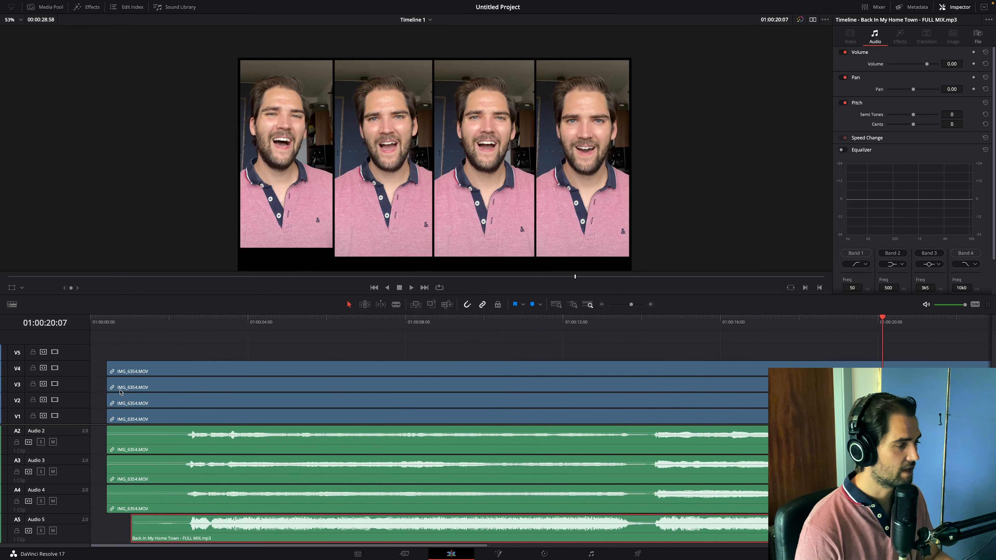
- Disable video tracks V4, V3 and V2, and mute audio tracks A4, A3 and A2
click(55, 368)
click(54, 384)
click(54, 400)
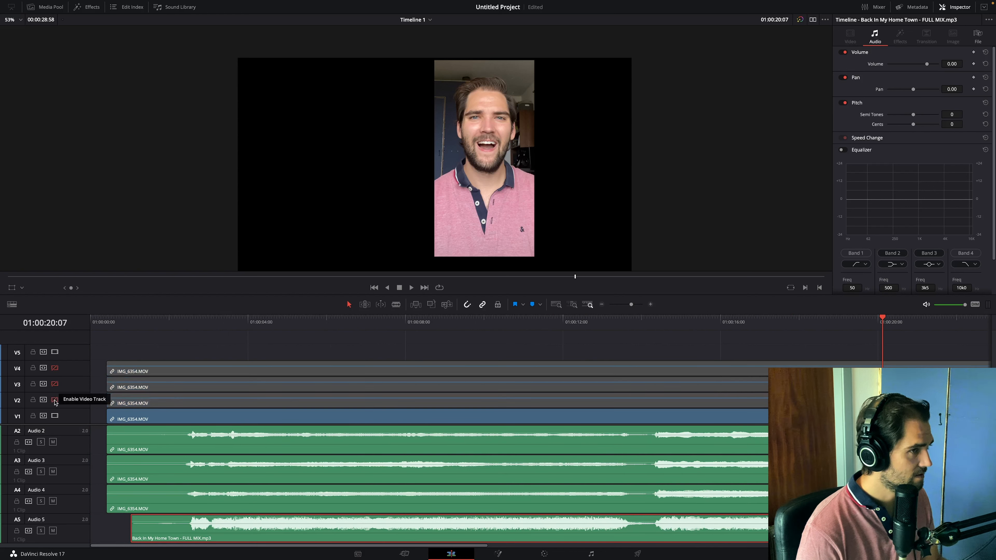
click(53, 501)
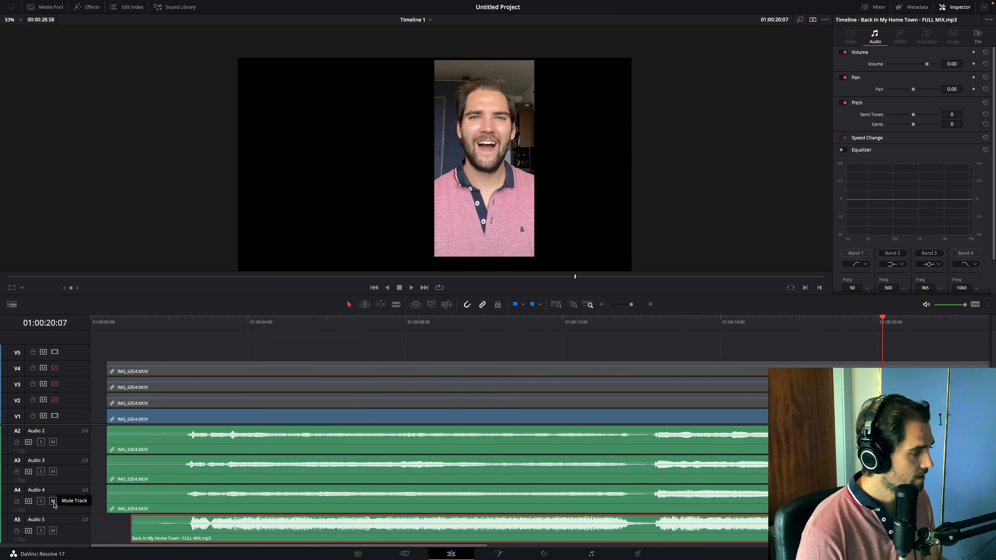
click(53, 471)
click(52, 442)
- Play the vocal clips one video track at a time to check each one's sync with the full mix
click(181, 320)
key(space)
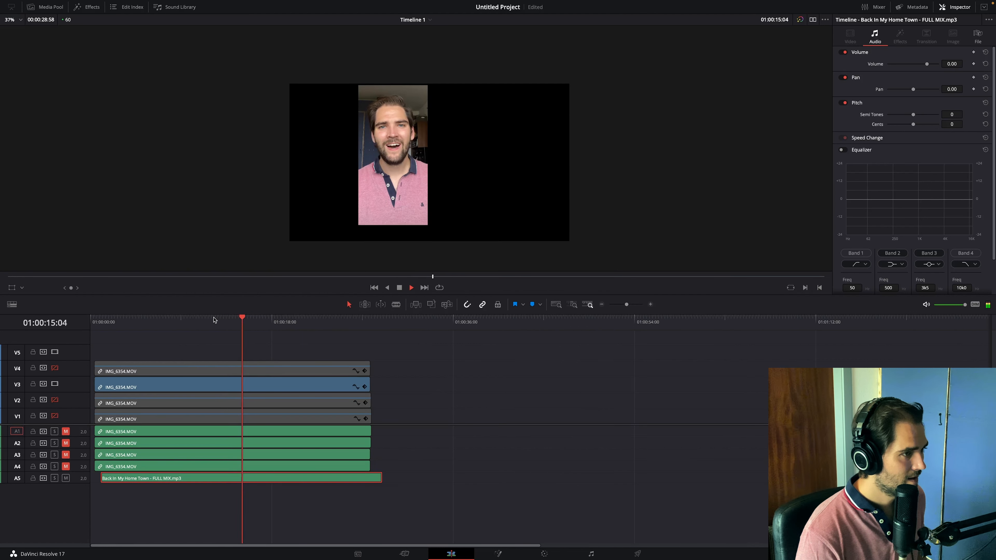
click(212, 320)
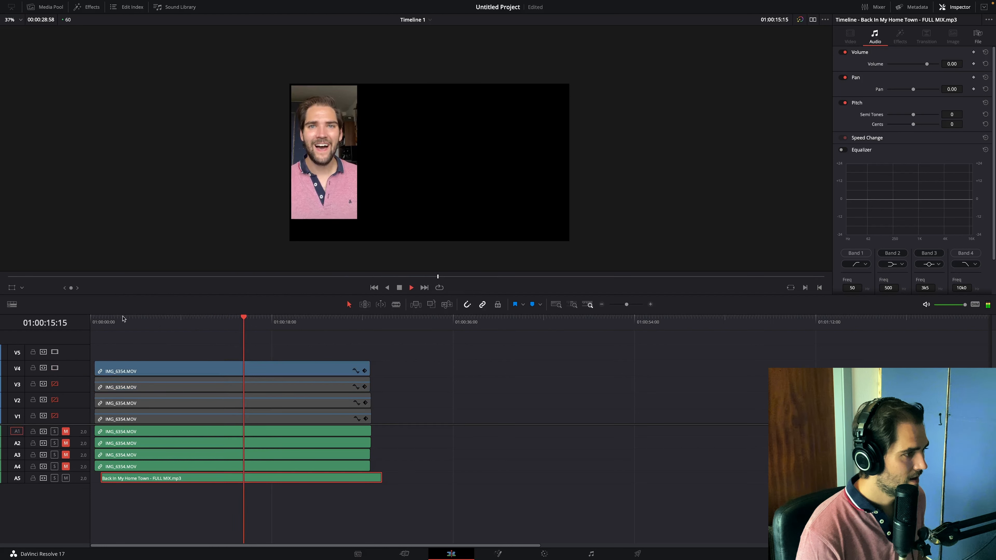
key(space)
click(138, 319)
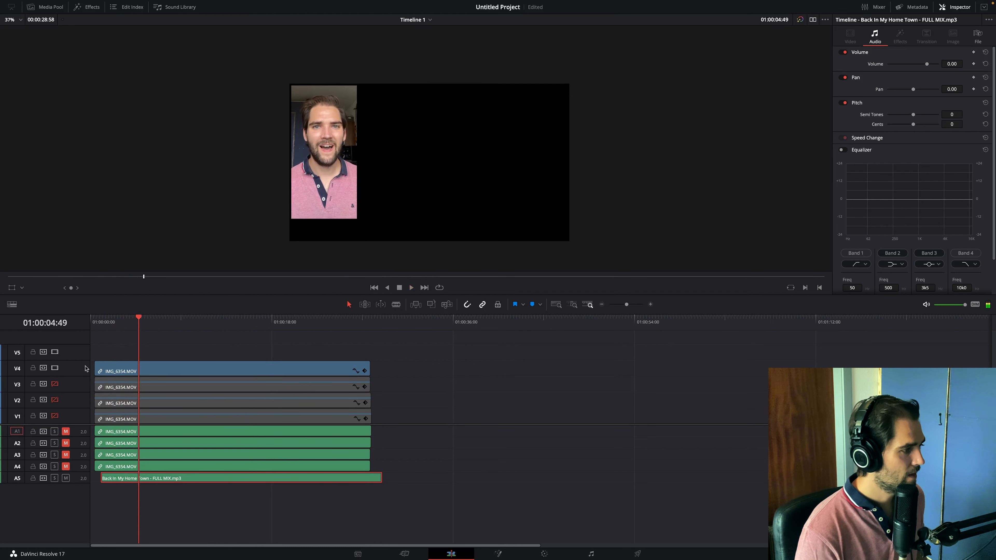
- Re-enable video tracks V3, V2 and V1 so all four vocal clips show together
click(54, 383)
click(54, 399)
click(54, 415)
- Select the four IMG_6354.MOV clips with their audio and unlink video from audio
click(177, 454)
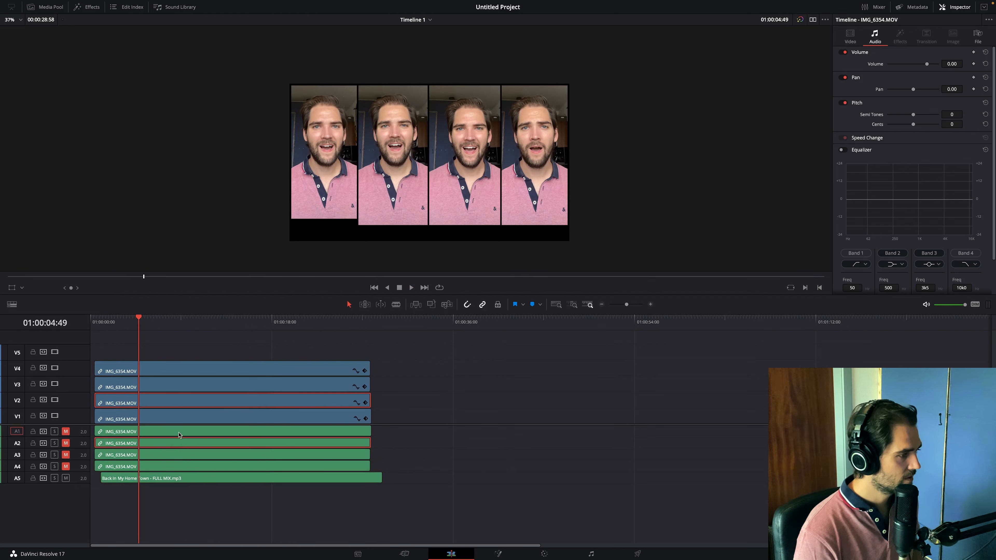
click(178, 447)
shift+click(183, 423)
right_click(180, 422)
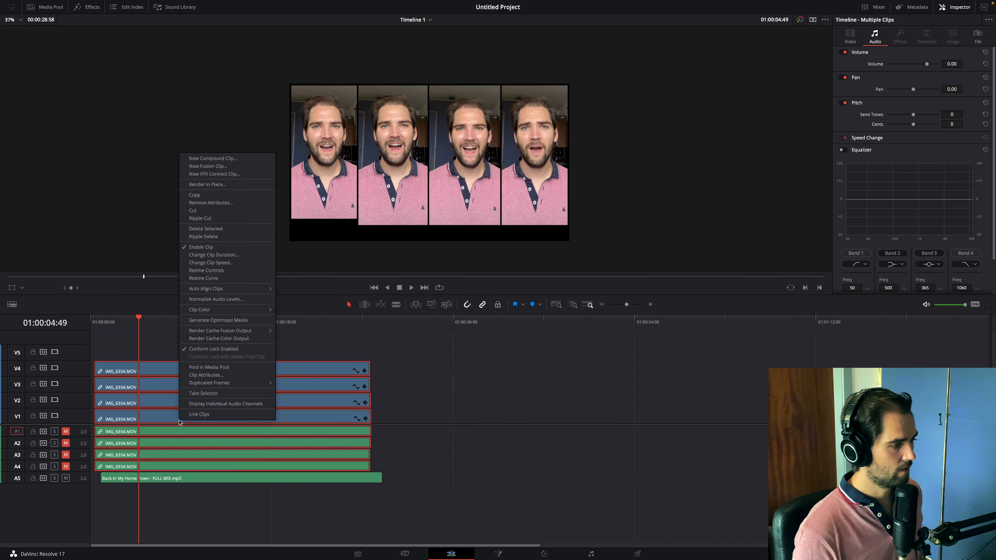
click(193, 414)
right_click(193, 418)
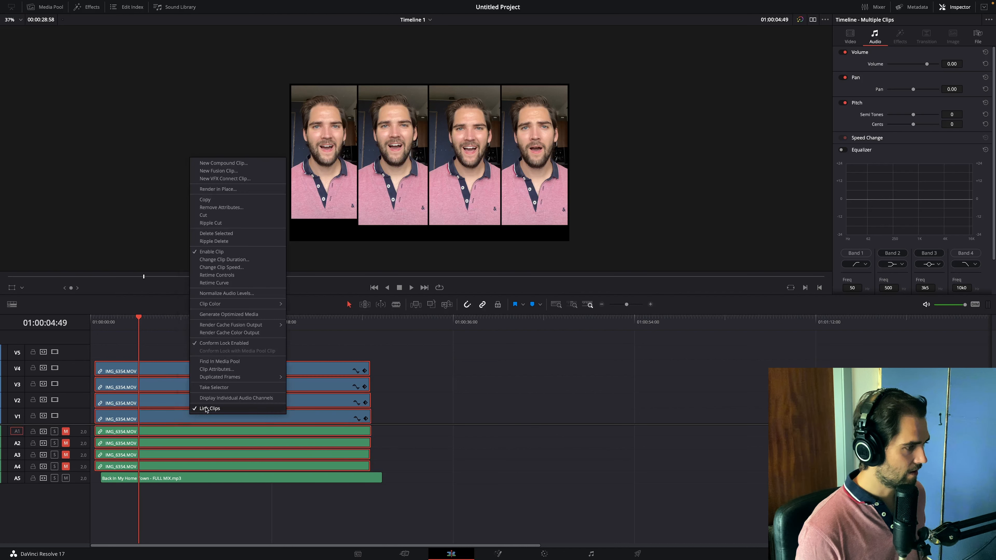
click(222, 413)
- Delete the original camera audio clips from tracks A1 to A4
click(244, 433)
shift+click(236, 444)
shift+click(228, 455)
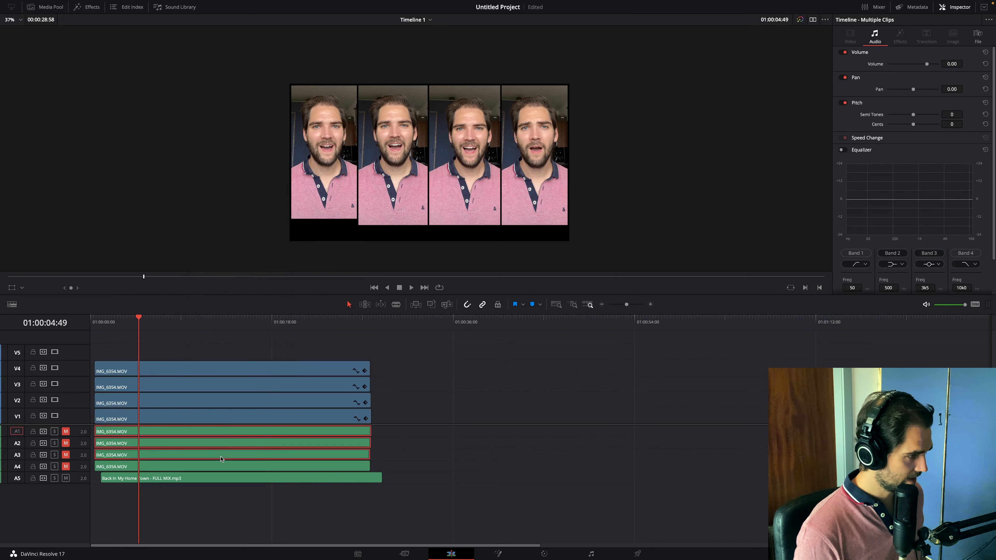
shift+click(218, 465)
key(BackSpace)
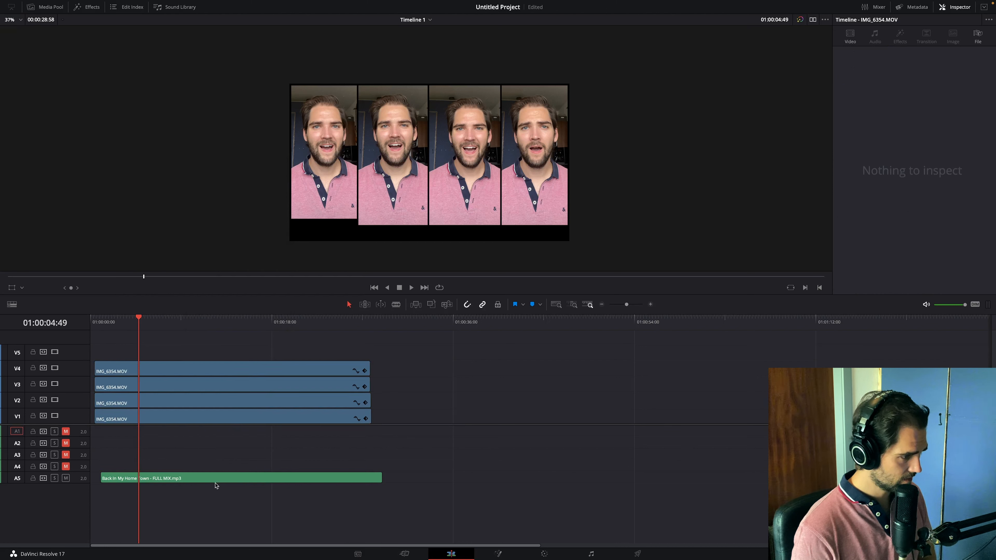
- Link the four video clips with the full-mix audio and move the group to start at 01:00:04:49
click(218, 479)
shift+click(231, 416)
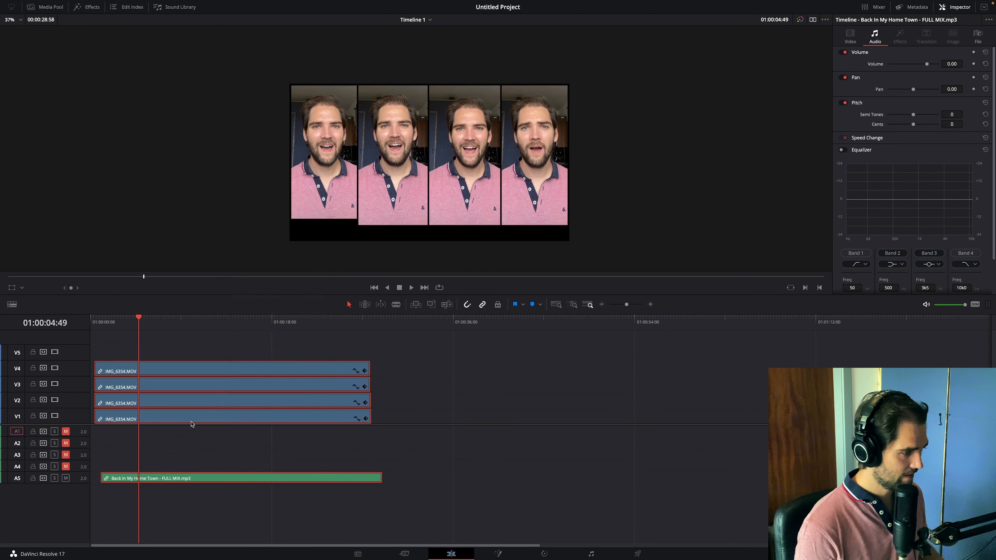
key(ctrl+alt+l)
drag(222, 371, 267, 385)
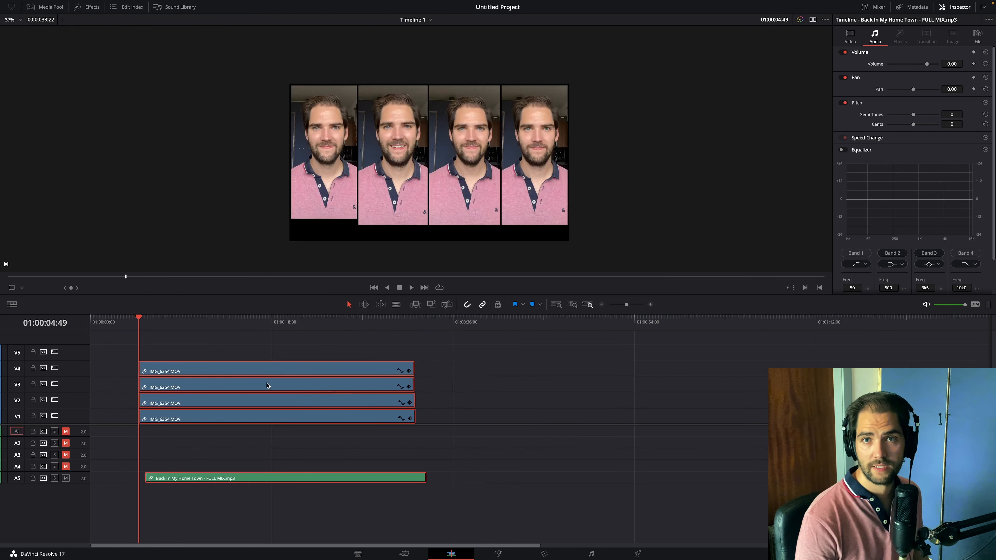
- Place the sheet-music image "Skærmbillede 2022-08-18 kl. 11.31.32.png" on V5 and extend it over the full length of the video clips
click(357, 329)
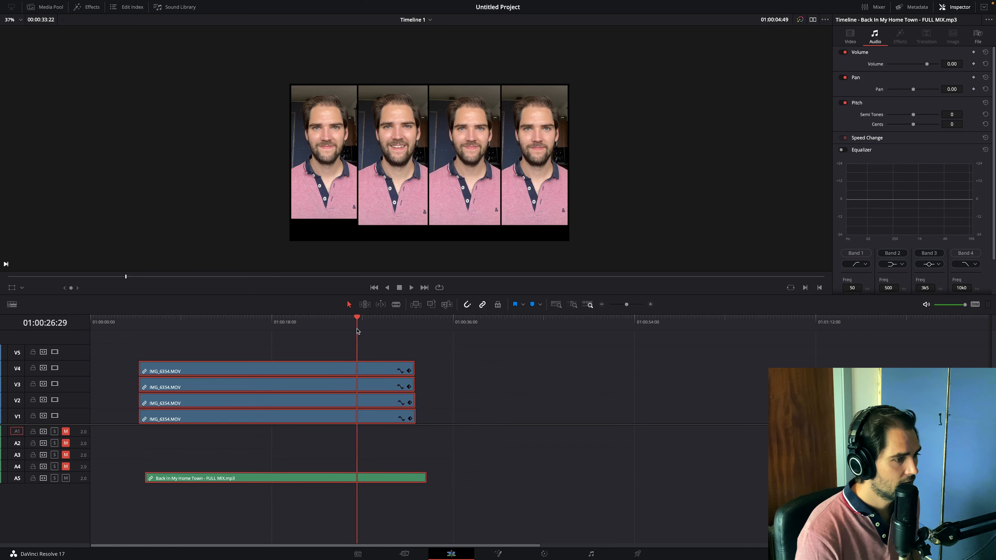
click(201, 352)
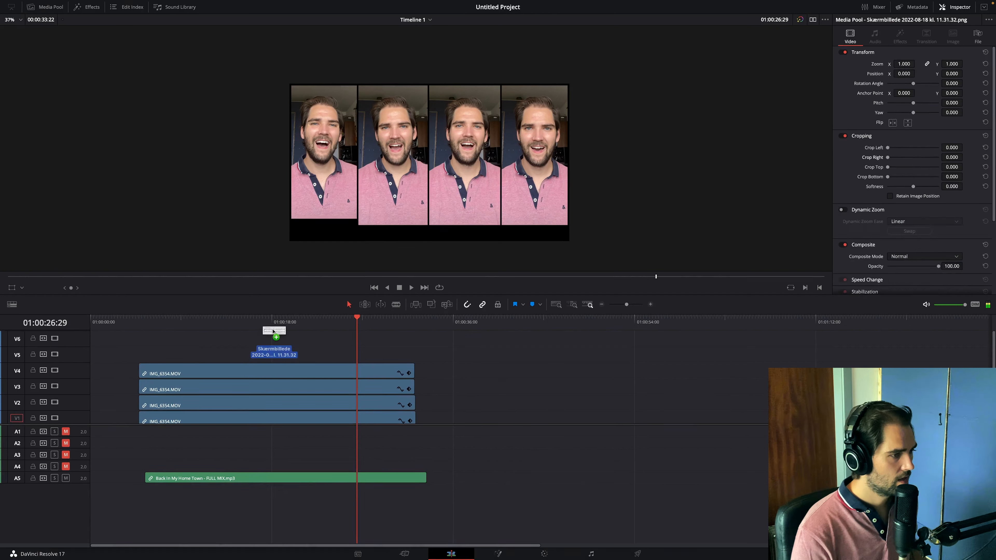
drag(273, 330, 415, 355)
click(143, 323)
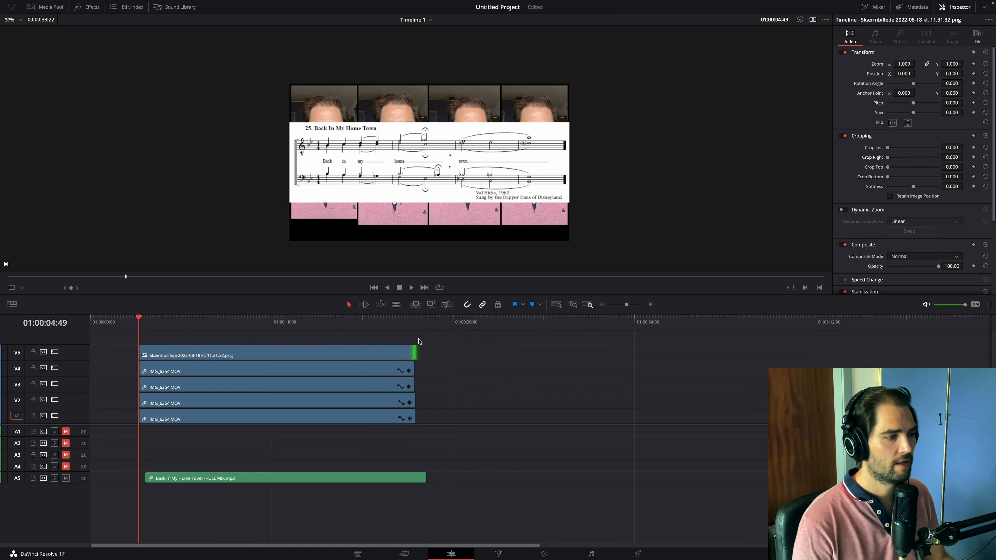
- Set the sheet-music image to Zoom 0.740, Position Y -378, Crop Top 32 and Crop Bottom 41
click(380, 352)
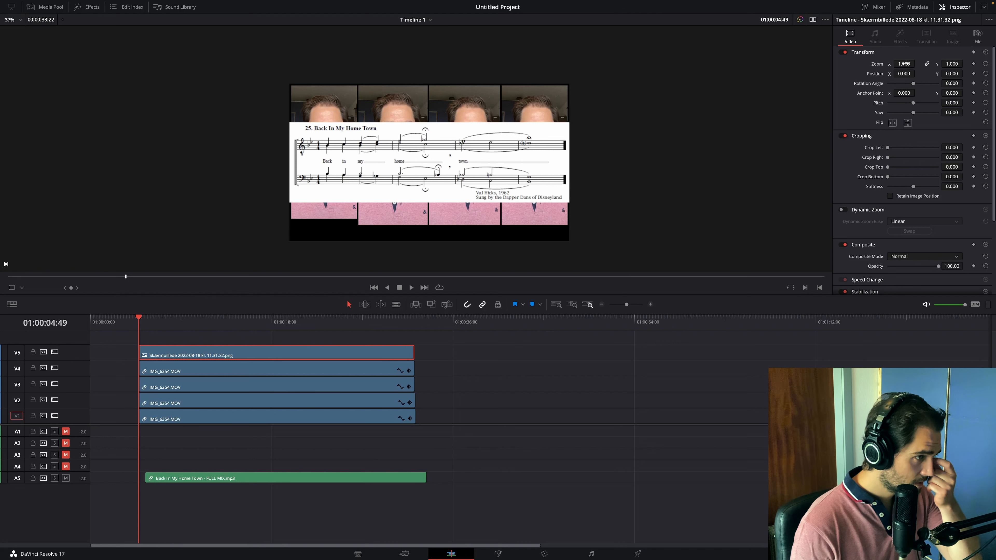
drag(905, 64, 959, 167)
drag(952, 177, 962, 177)
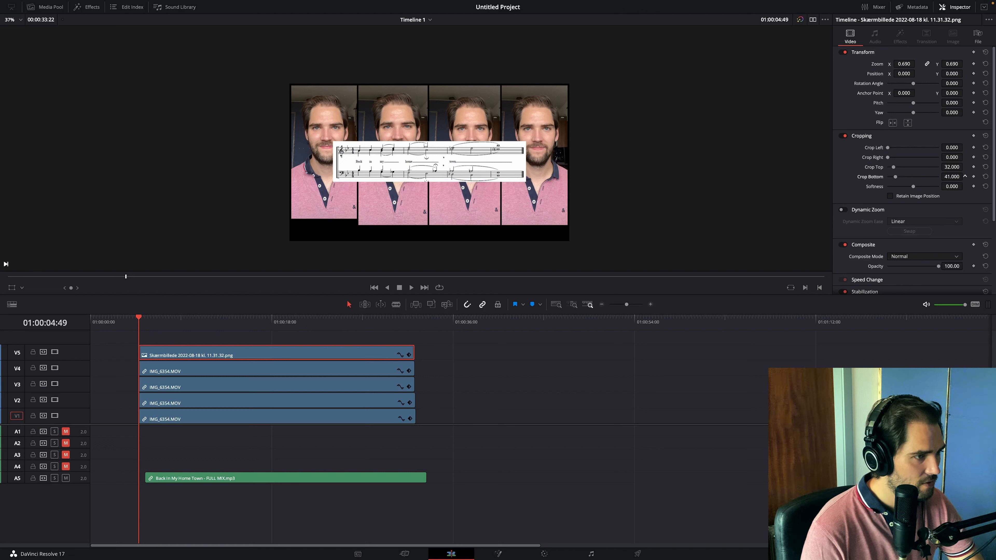
drag(952, 74, 966, 73)
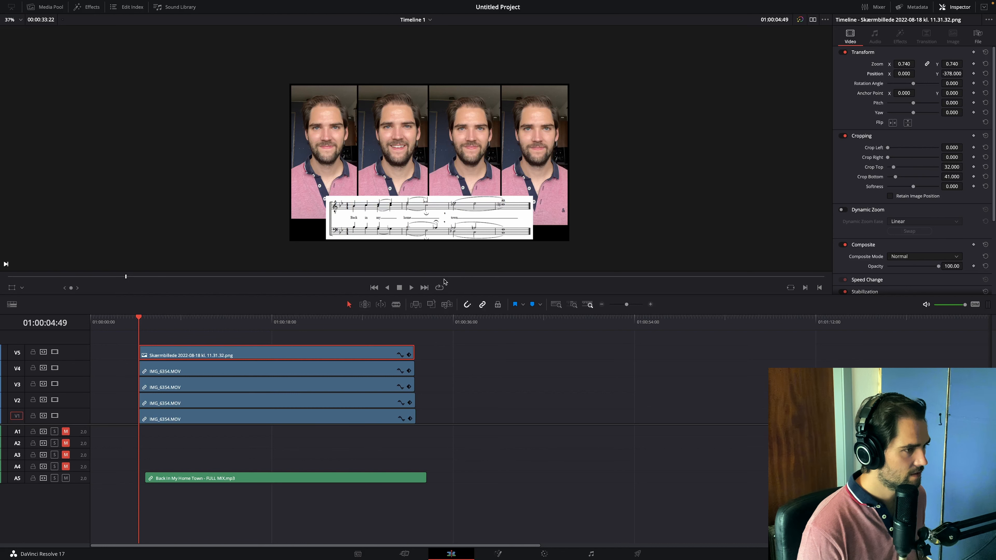
- Add a Solid Color generator on V5 beneath the sheet music on V6 and extend it to the clips' full length
click(87, 7)
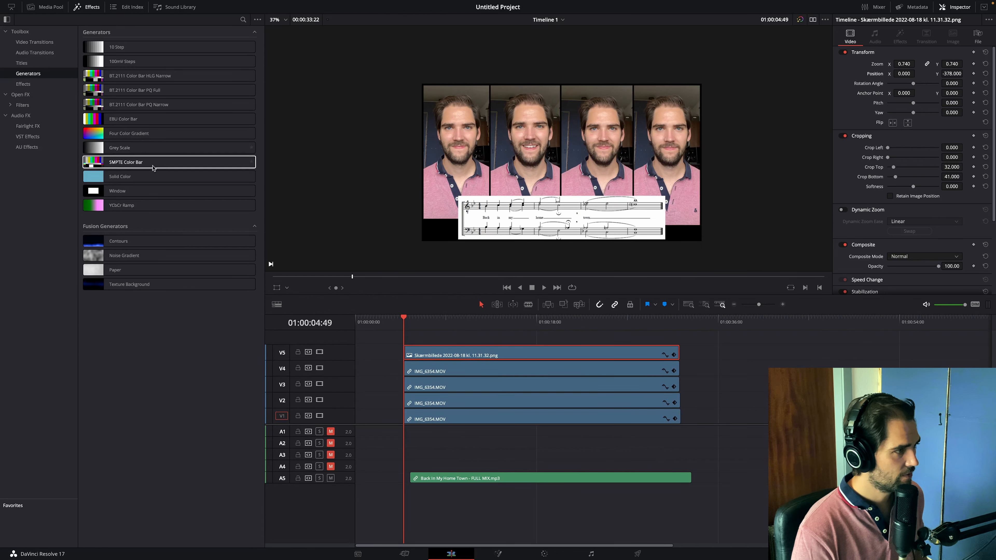
click(133, 178)
drag(133, 178, 357, 345)
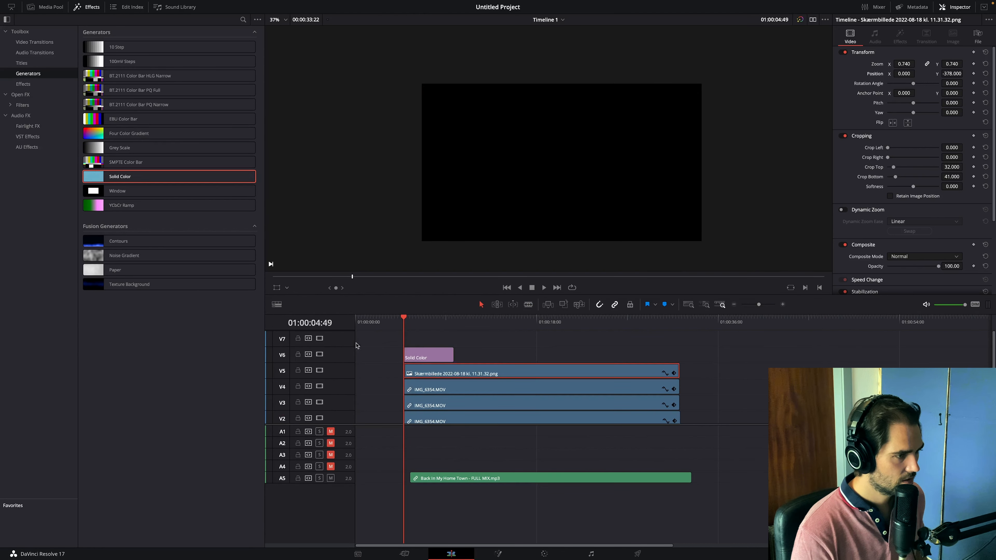
drag(435, 376, 678, 373)
click(654, 372)
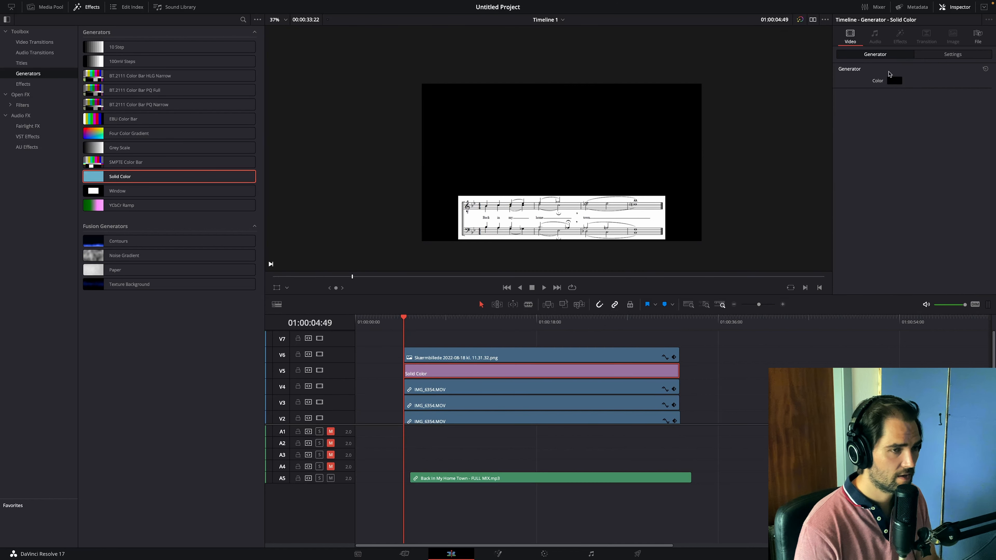
- Set the Solid Color clip's Zoom to 0.990 and its Crop Top to 380
click(957, 55)
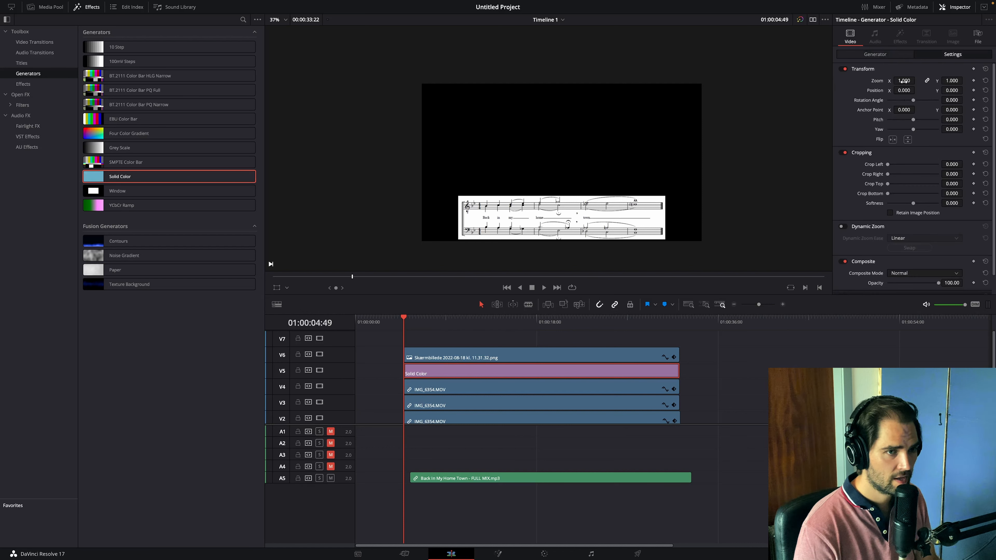
mouse_move(904, 82)
mouse_down()
mouse_move(892, 82)
mouse_move(903, 82)
mouse_up()
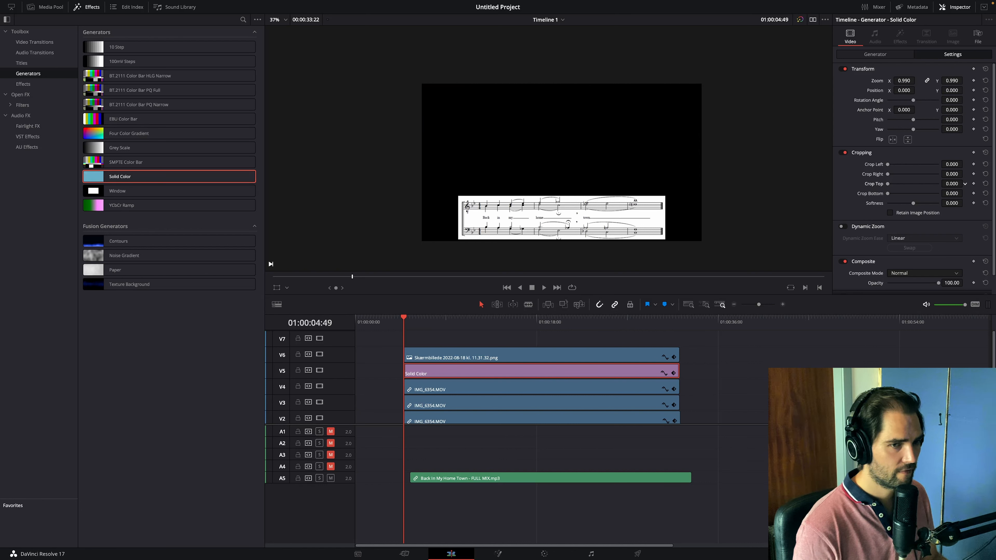
drag(951, 184, 966, 183)
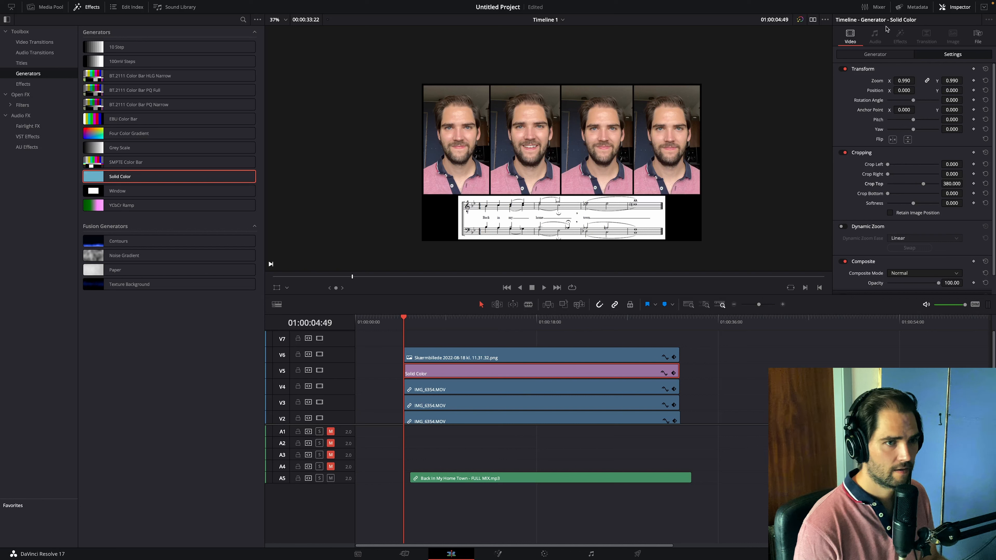
- Set the Solid Color generator's color to white behind the sheet music
click(875, 55)
click(894, 80)
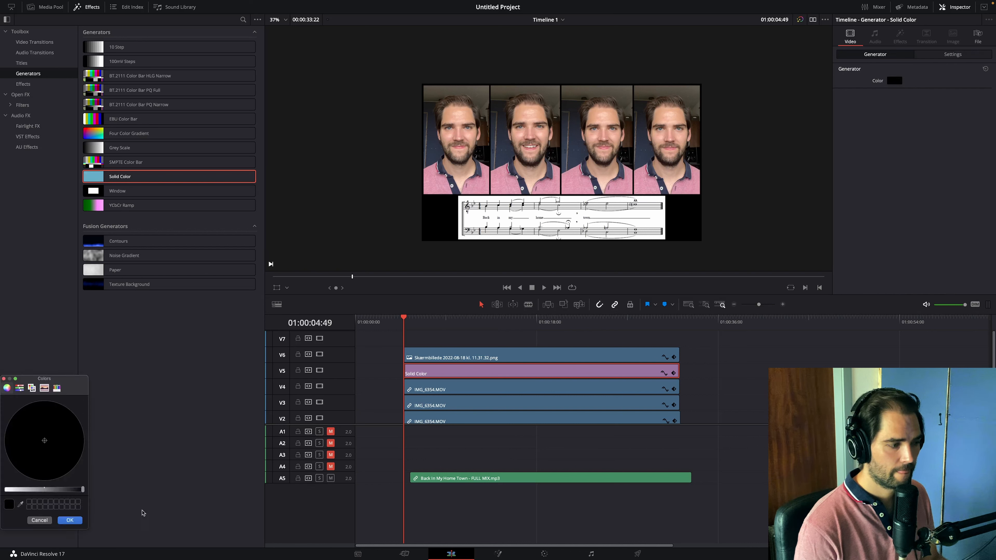
drag(54, 488, 1, 496)
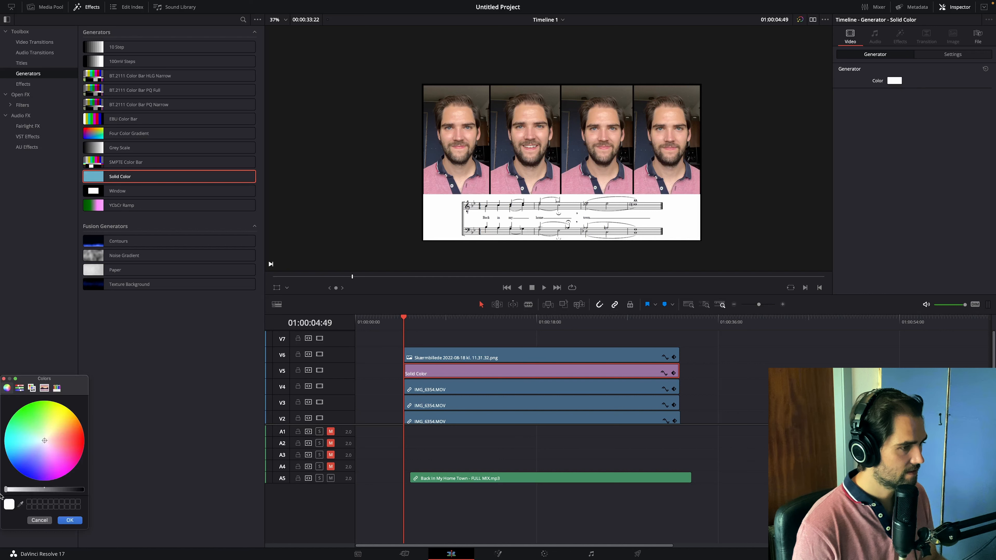
click(71, 520)
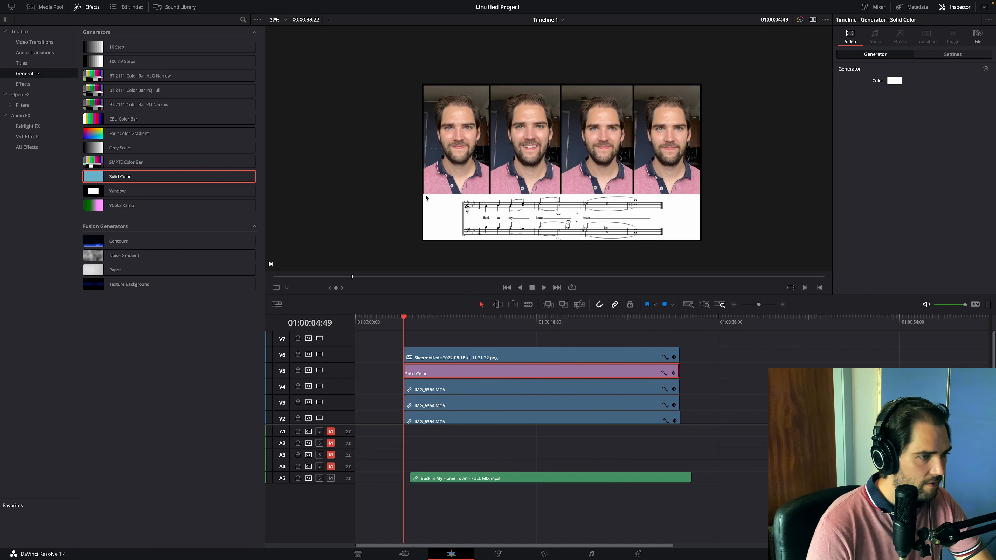
- Set Crop Bottom to 88 for all four IMG_6354.MOV clips on V1 to V4
click(449, 389)
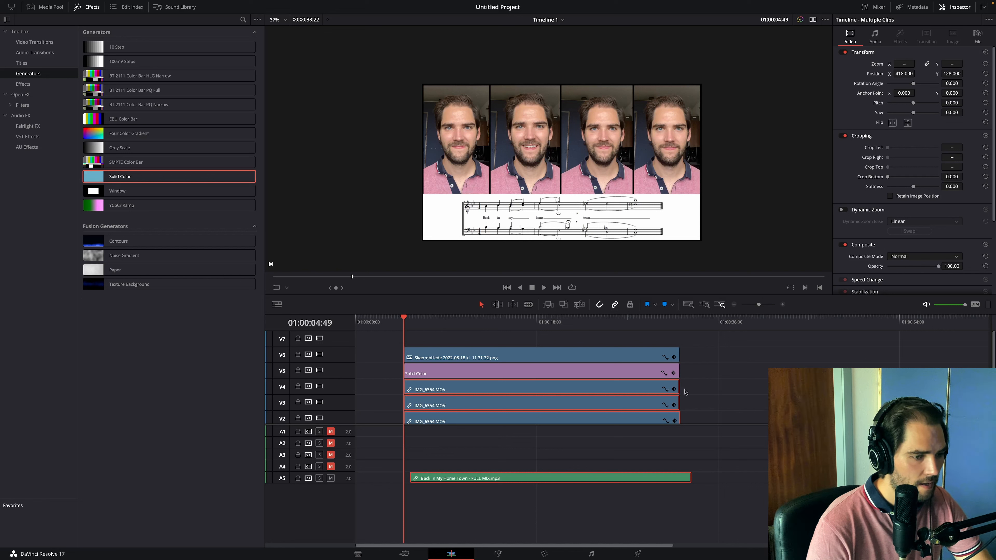
scroll(685, 391, down, 2)
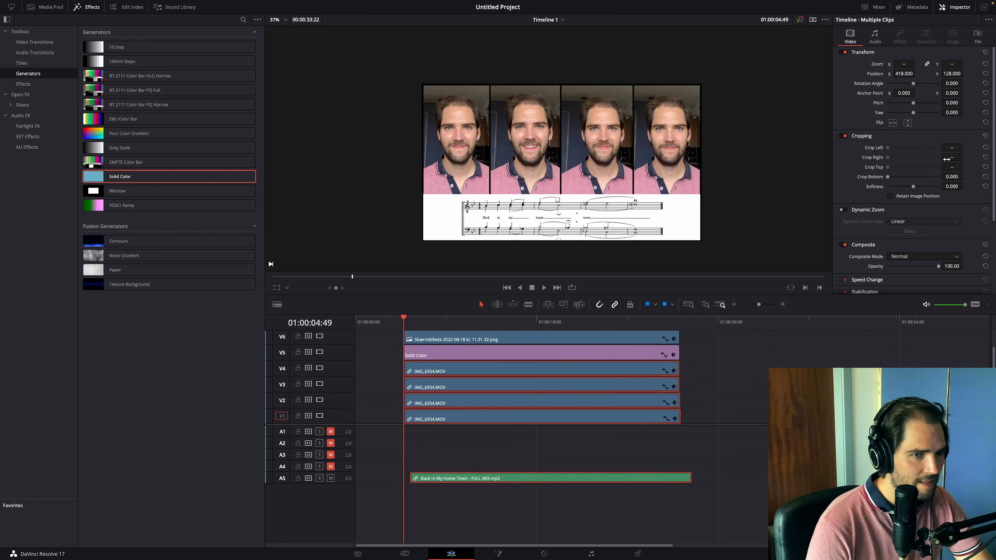
drag(956, 177, 965, 176)
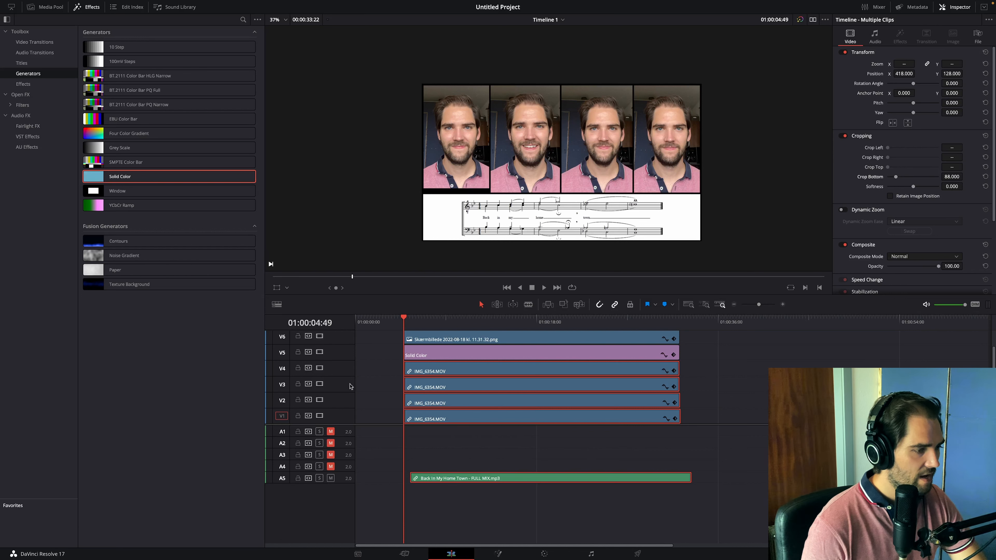
- Unlink the four video clips and the full-mix audio, and set the V4 clip's Crop Bottom to 76
right_click(453, 388)
click(470, 381)
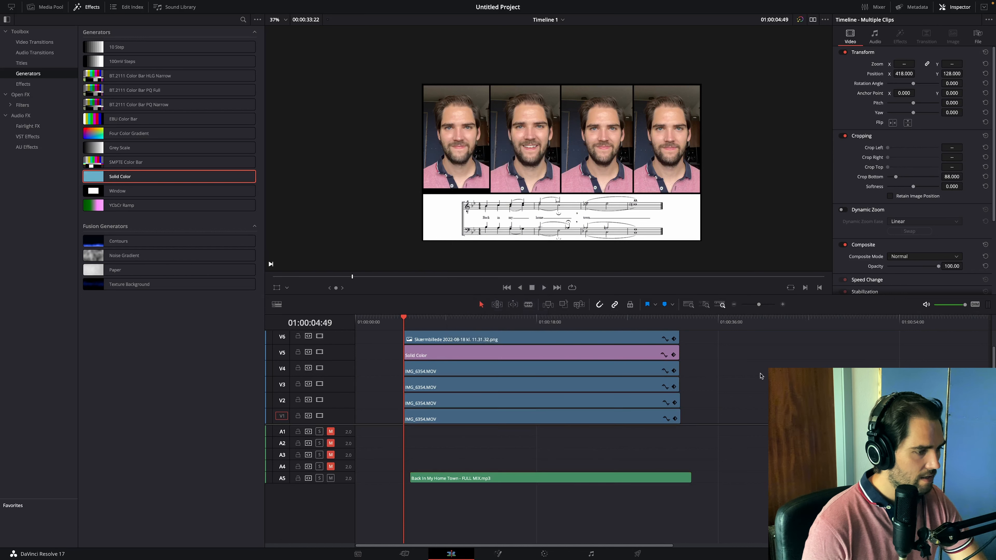
click(611, 422)
click(439, 372)
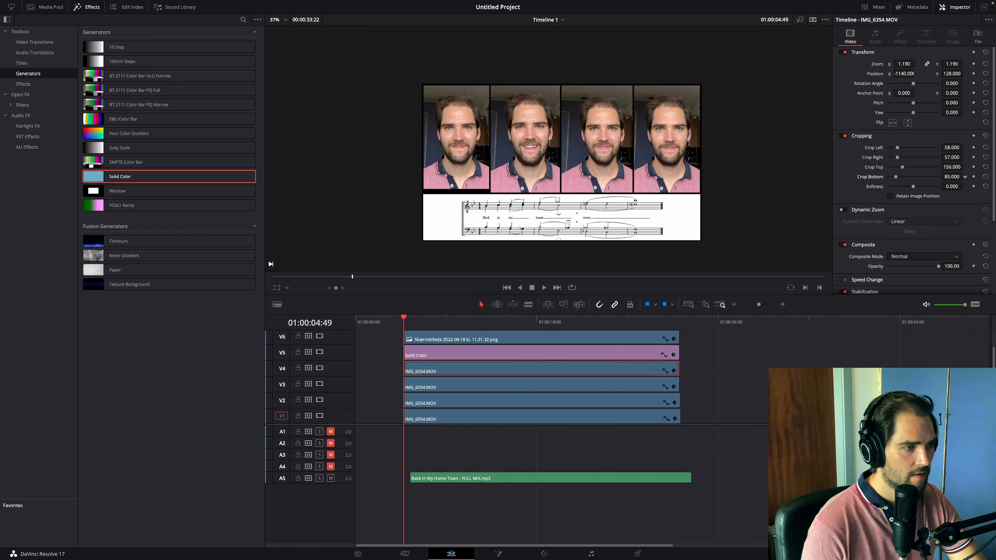
drag(950, 180, 936, 180)
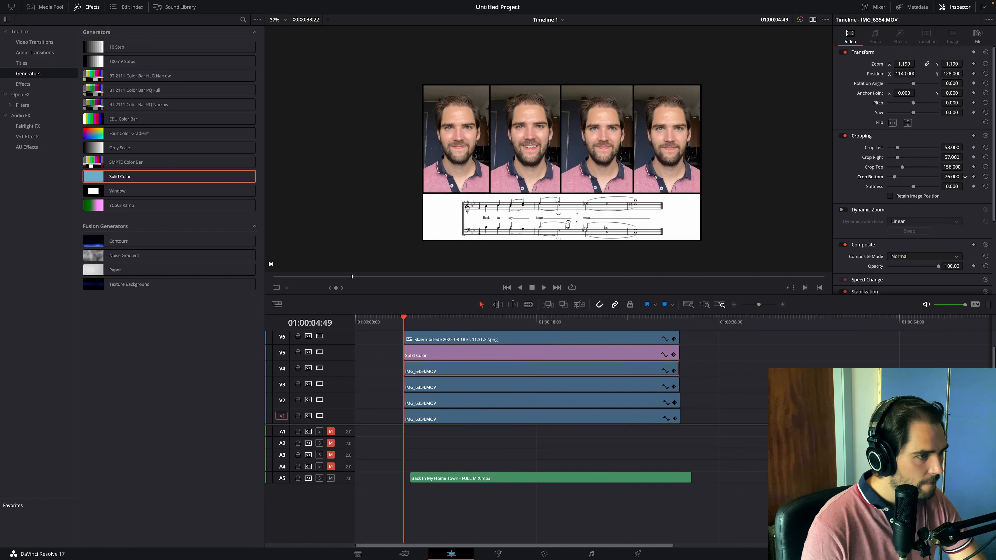
- Set the V5 Solid Color clip's Crop Left to 1, Crop Right to 1 and Crop Bottom to 3
scroll(460, 153, up, 6)
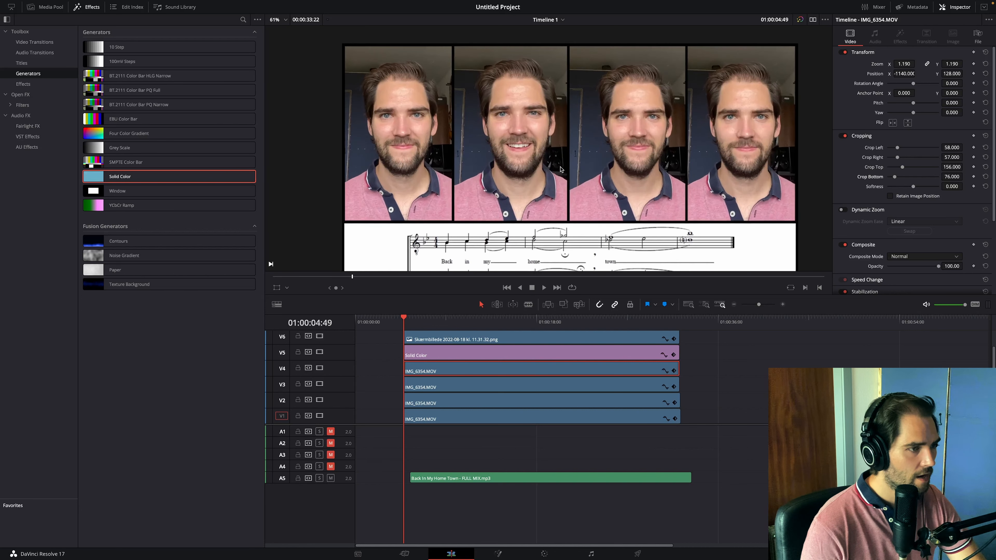
scroll(553, 169, up, 1)
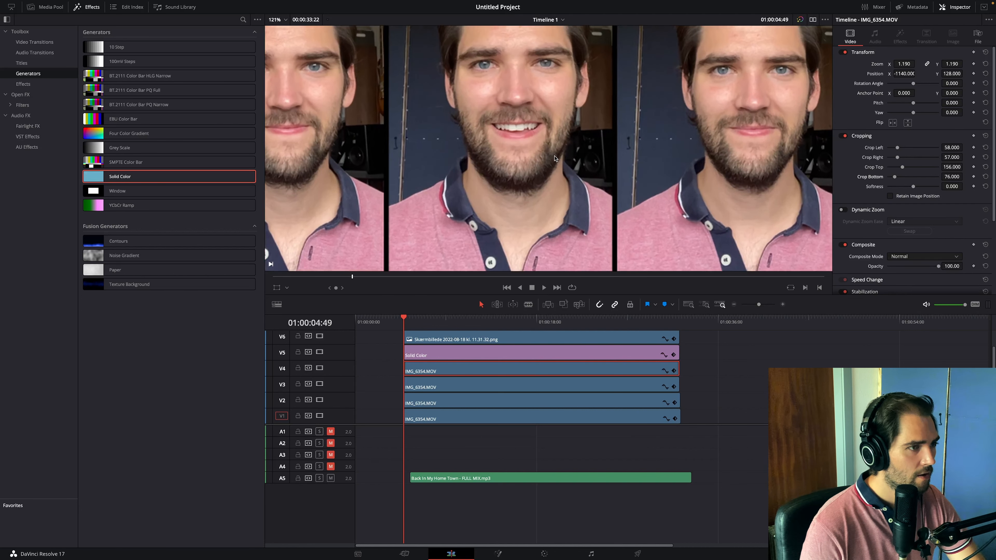
drag(553, 155, 564, 77)
scroll(675, 176, down, 5)
scroll(350, 201, up, 8)
drag(350, 201, 474, 156)
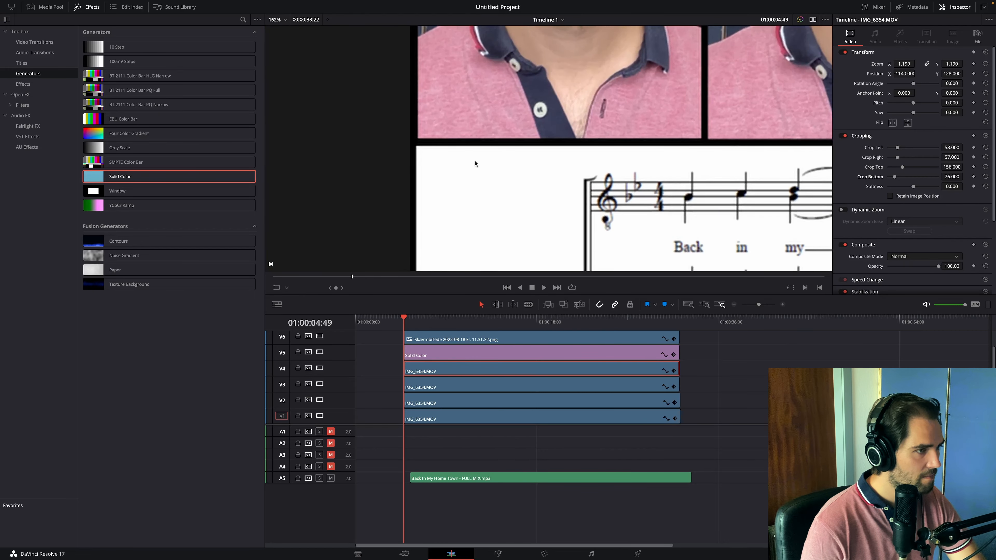
click(468, 351)
click(932, 57)
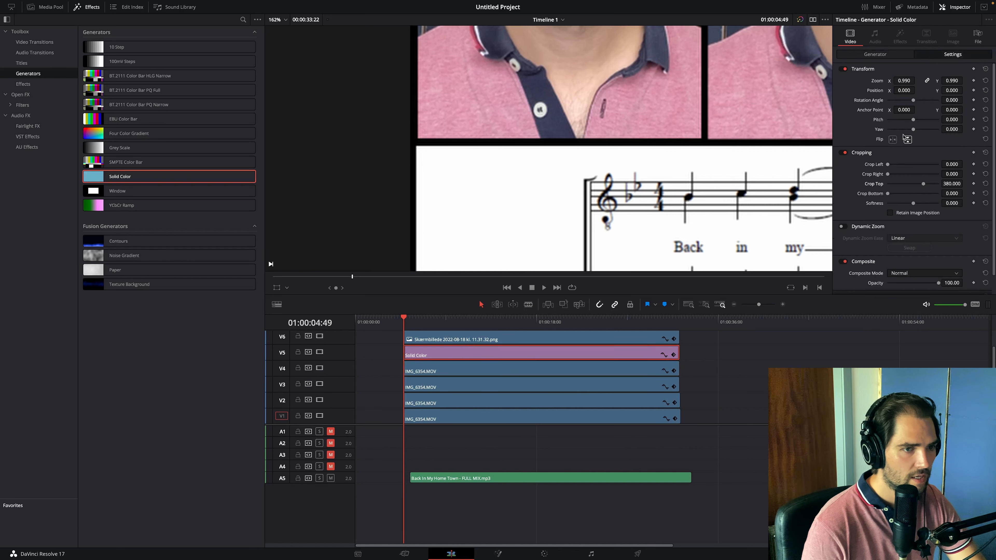
scroll(572, 147, right, 15)
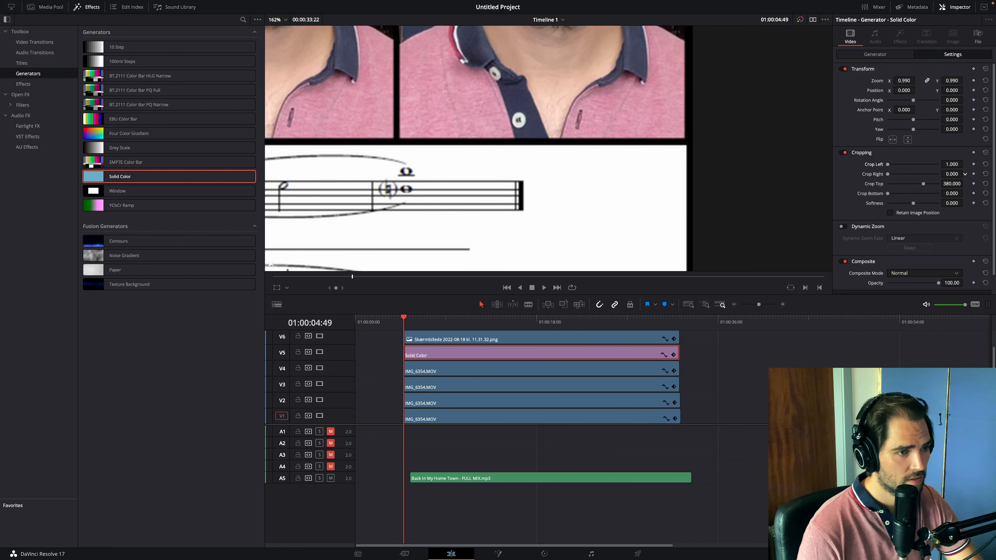
drag(965, 174, 965, 173)
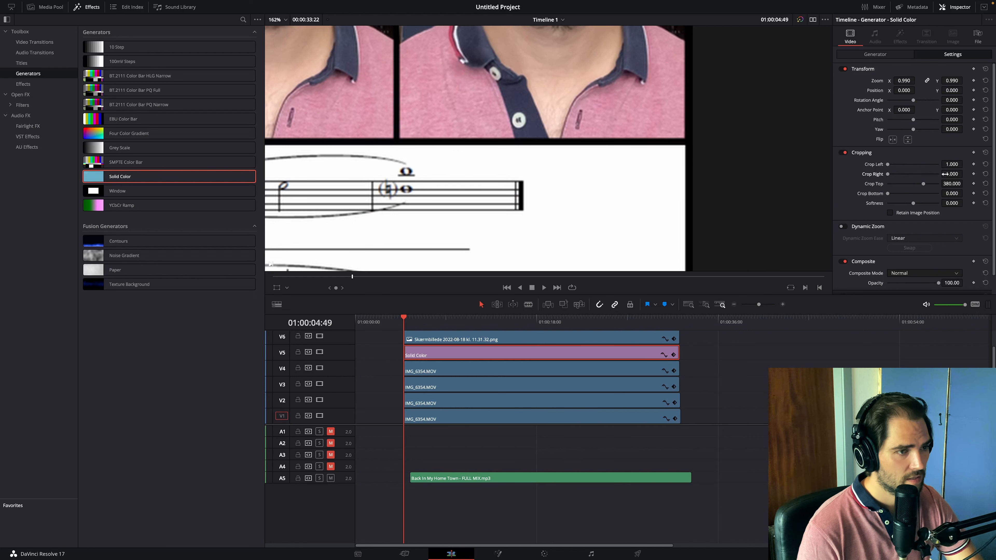
scroll(443, 200, down, 10)
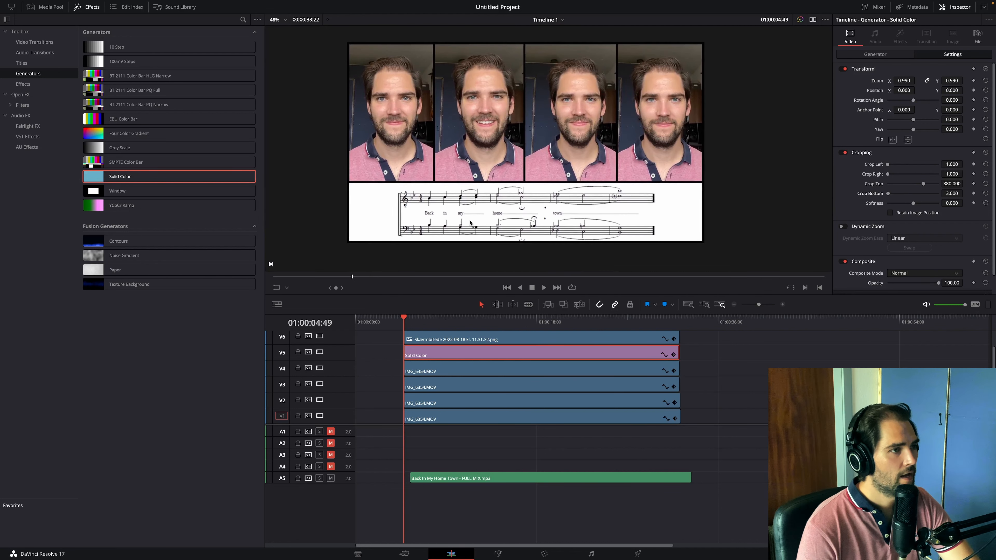
- Examine the black borders above and between the four singers and around the sheet music
scroll(440, 157, up, 4)
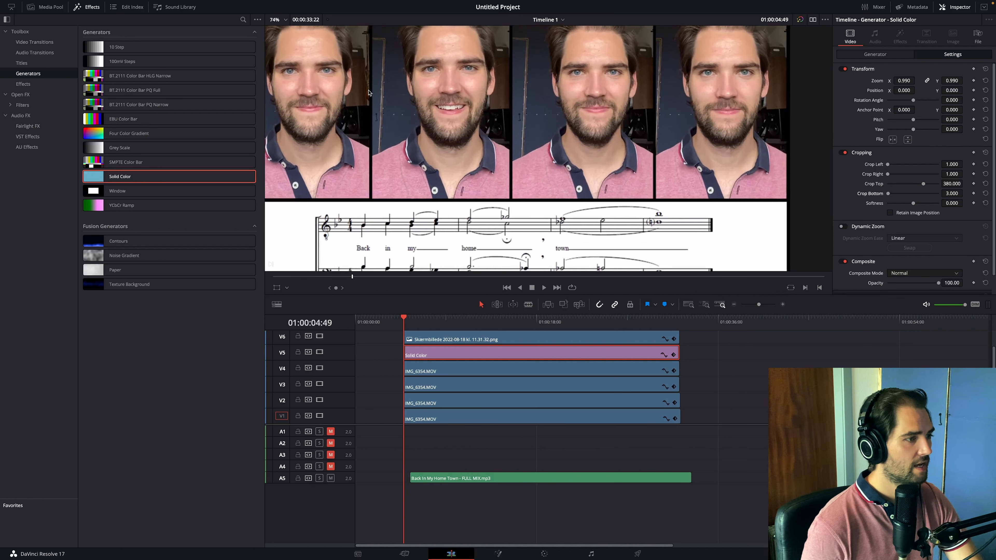
drag(368, 93, 434, 213)
scroll(422, 143, up, 9)
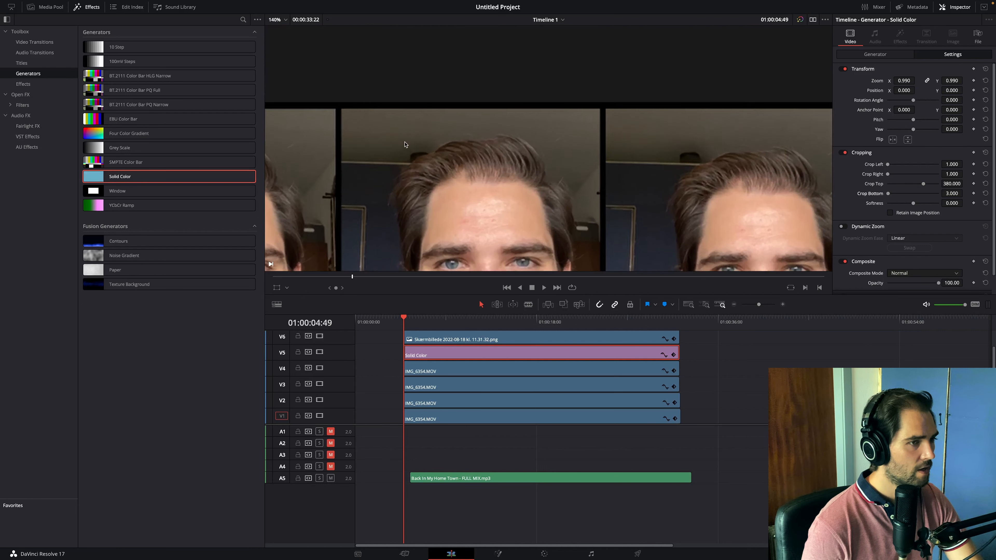
click(584, 192)
scroll(584, 192, down, 10)
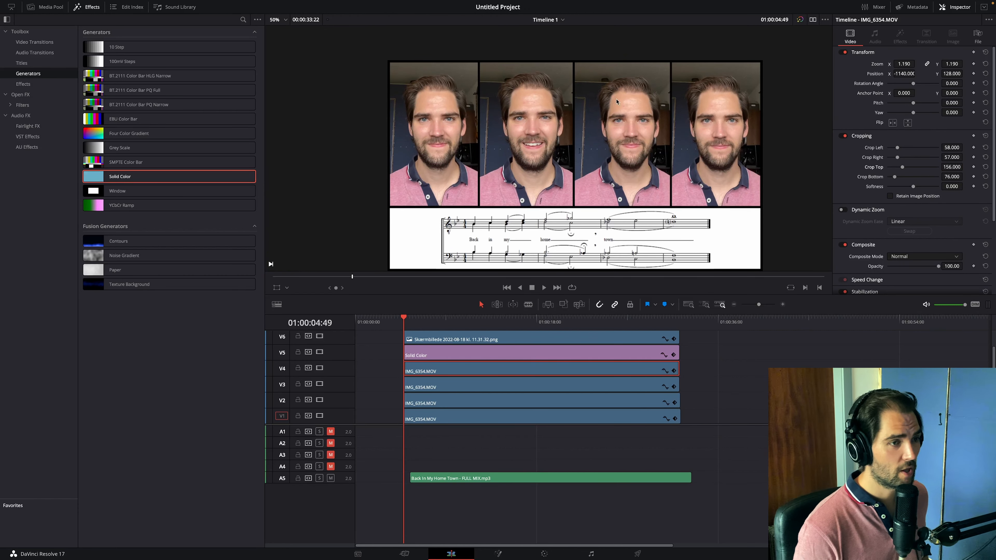
scroll(645, 104, down, 1)
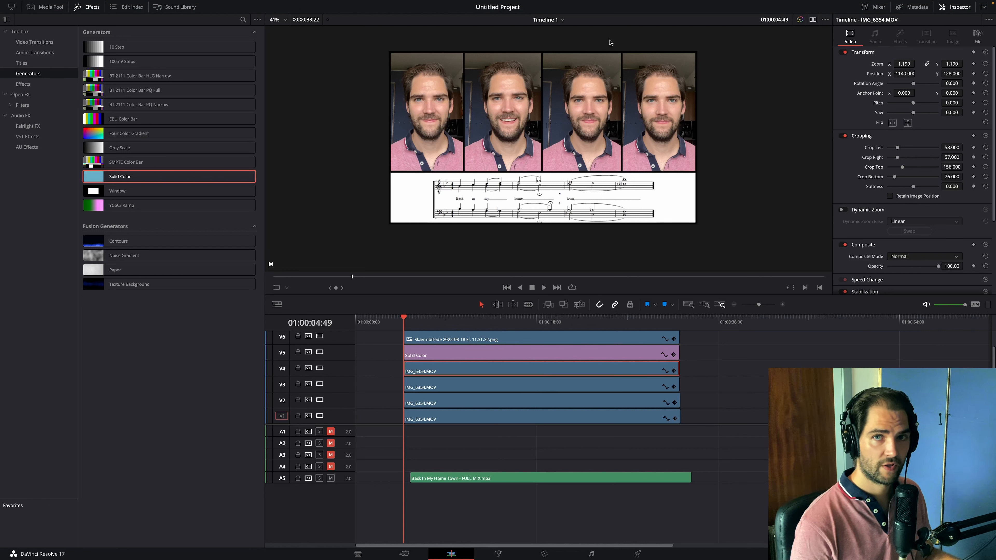
- Add a Solid Color generator on V7 at the start of the video clips and trim it to a short clip
drag(166, 177, 405, 338)
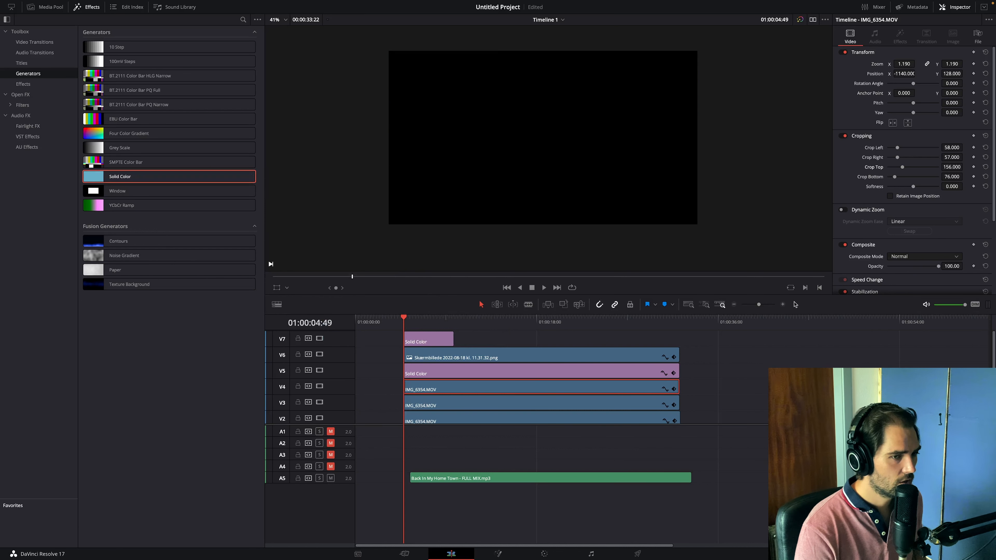
click(783, 304)
click(783, 305)
click(784, 305)
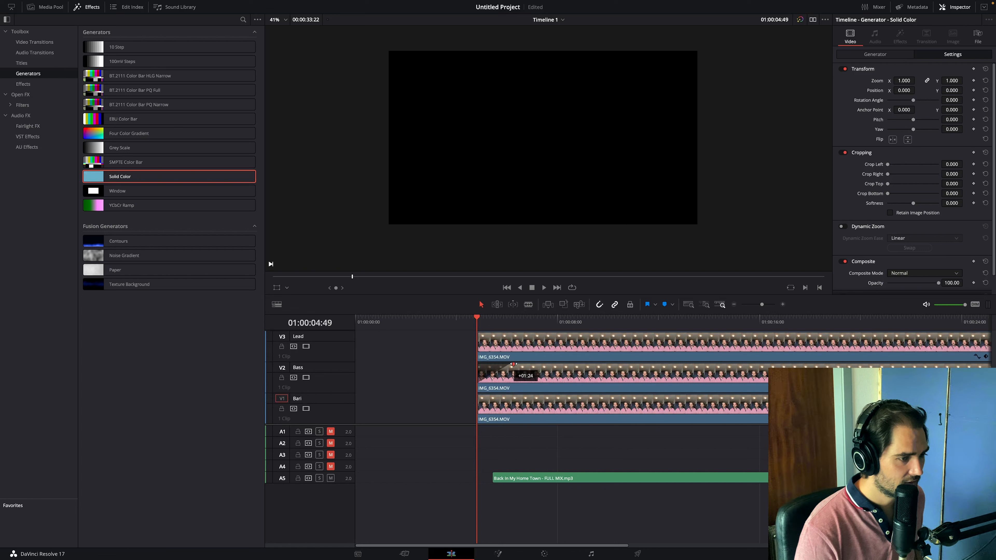
scroll(451, 369, up, 6)
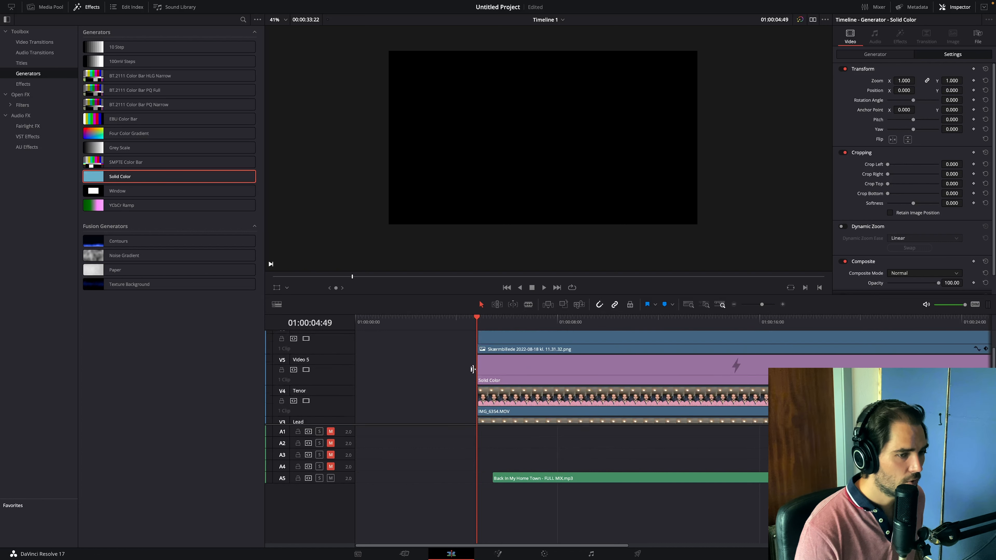
scroll(488, 371, down, 5)
scroll(486, 371, down, 5)
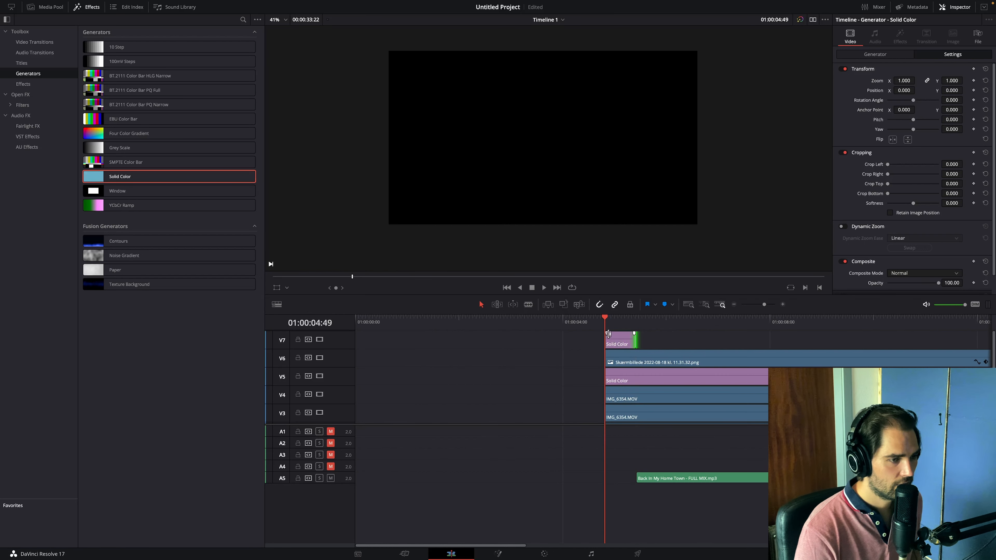
- Fade out the short Solid Color clip on V7 over its full length and play back the opening
drag(606, 333, 621, 340)
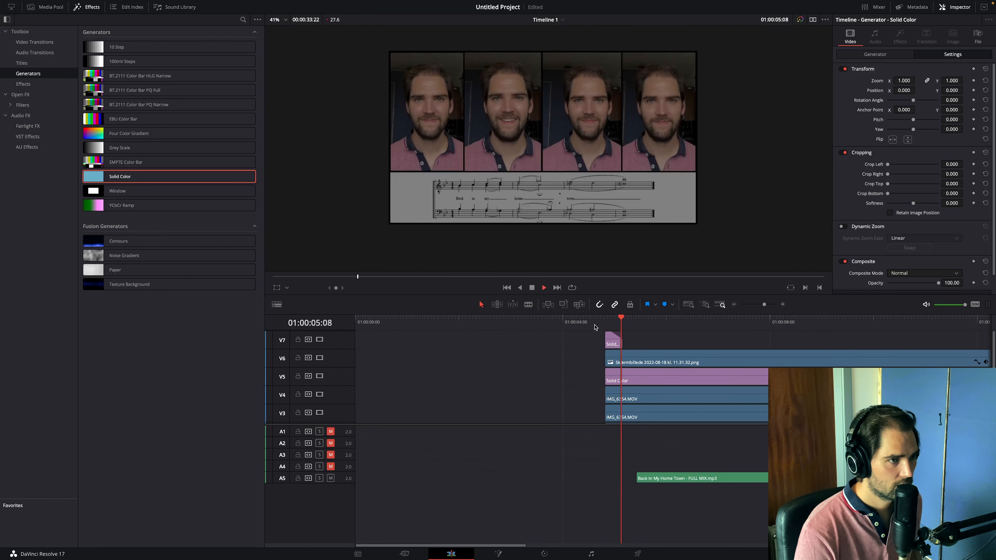
click(604, 321)
key(space)
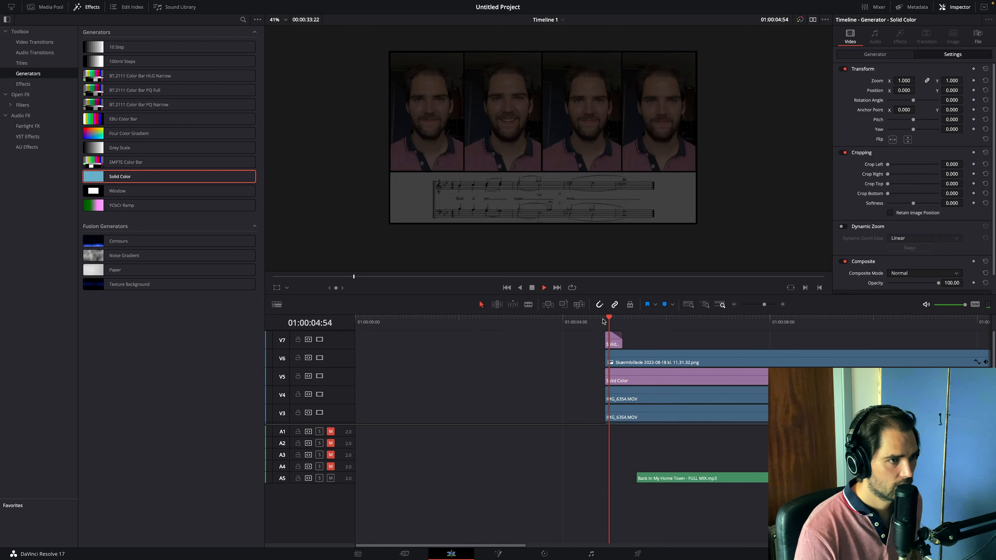
key(space)
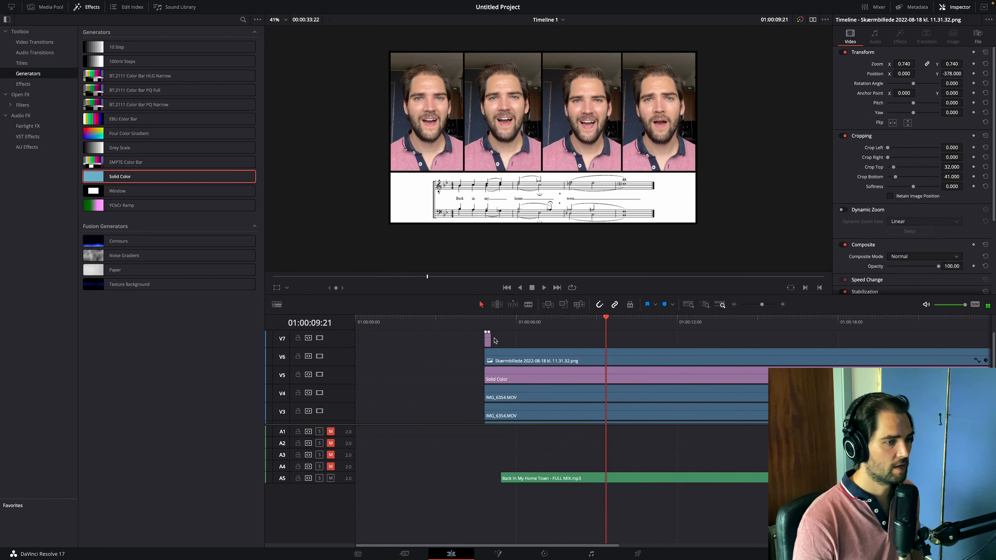
- Copy the short V7 Solid Color clip to the end of the video clips and make it fade in to black
click(487, 340)
scroll(491, 346, right, 10)
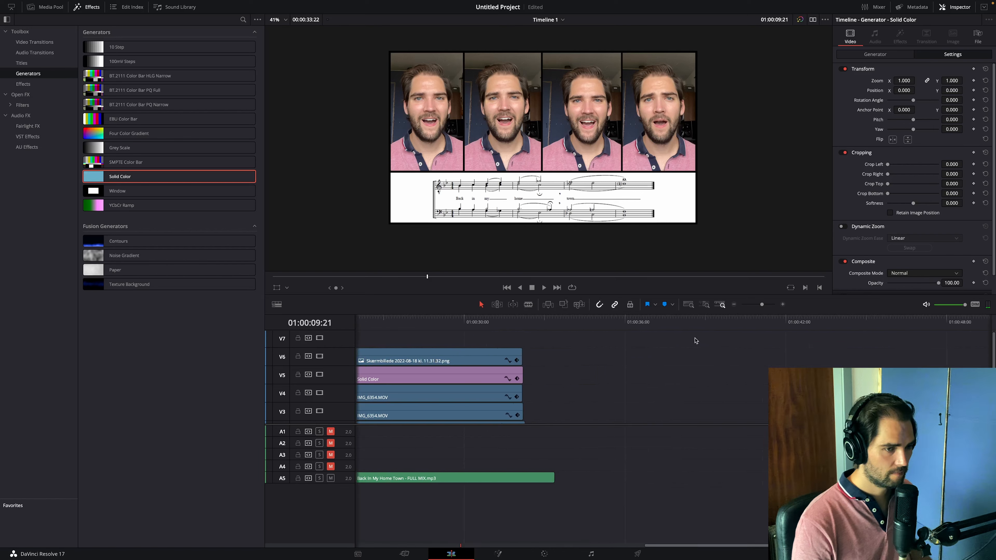
click(519, 319)
key(ctrl+v)
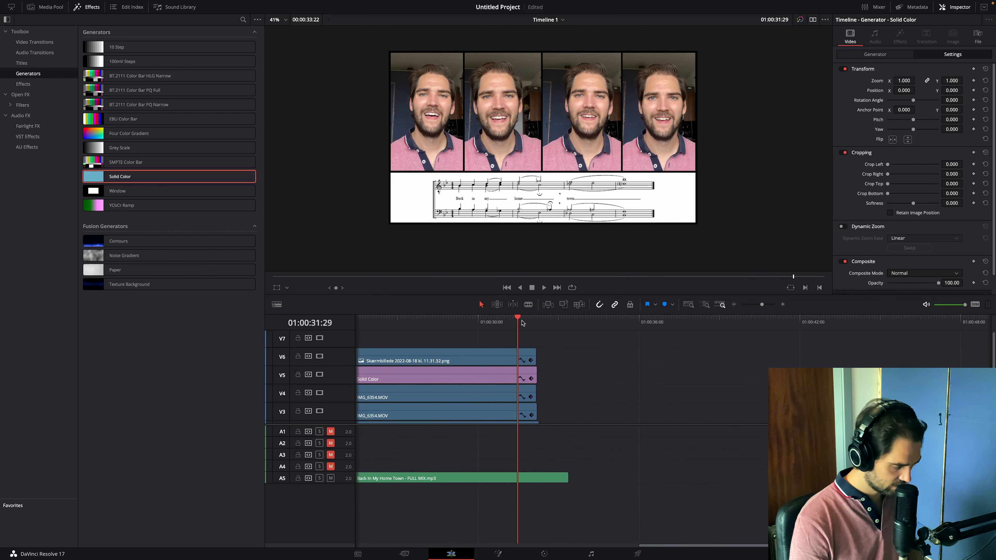
click(782, 305)
drag(655, 336, 705, 332)
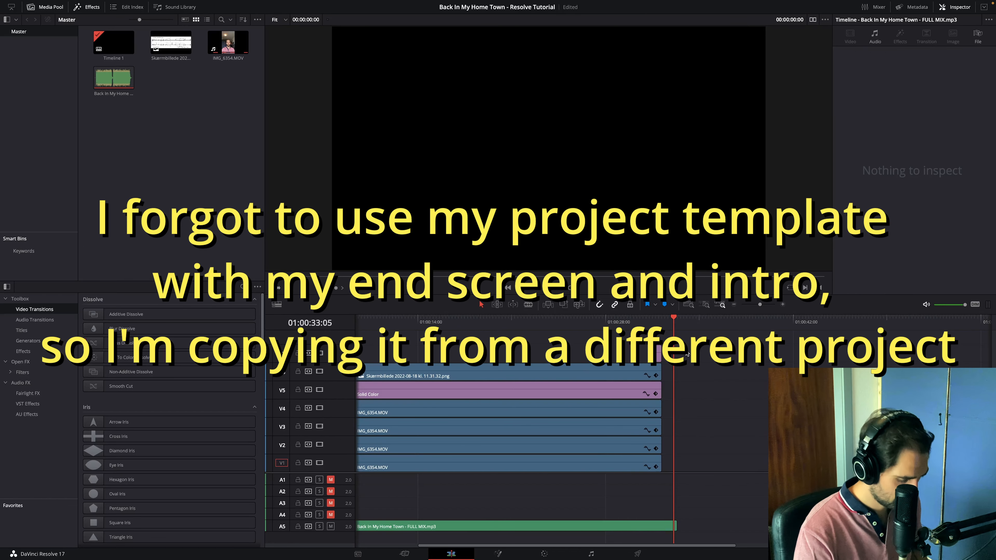
- Paste the end screen's Texture Background and three titles from the other project and place them on V7 to V10 after the closing fade
key(ctrl+v)
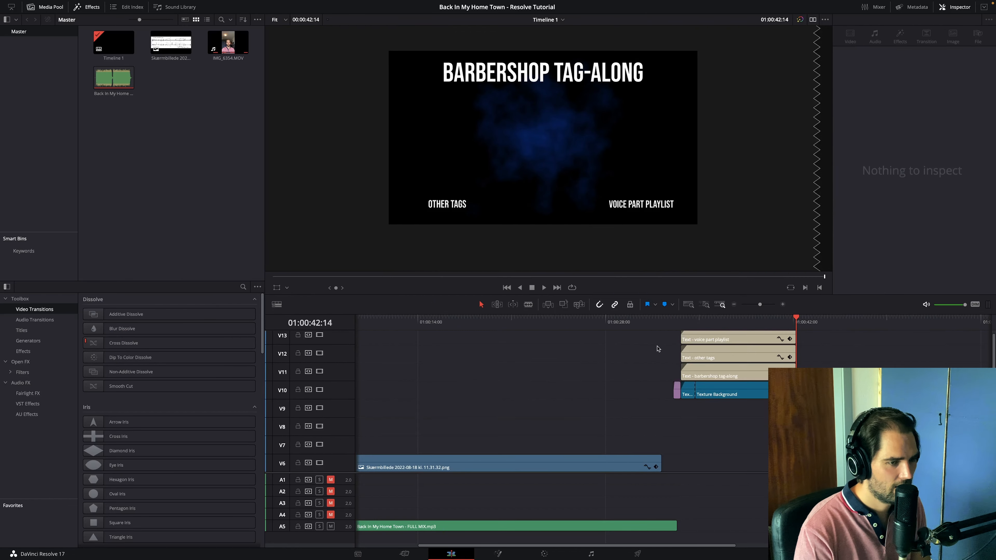
drag(658, 339, 745, 398)
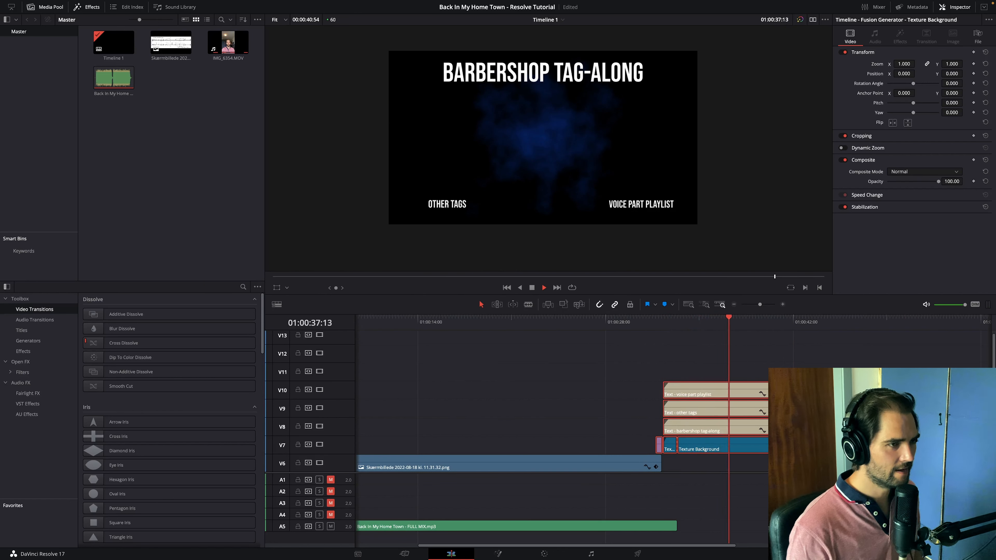
key(space)
- Link all clips of the finished arrangement, duplicate the group further along the timeline, and move the earlier group closer to the copy
scroll(561, 404, down, 2)
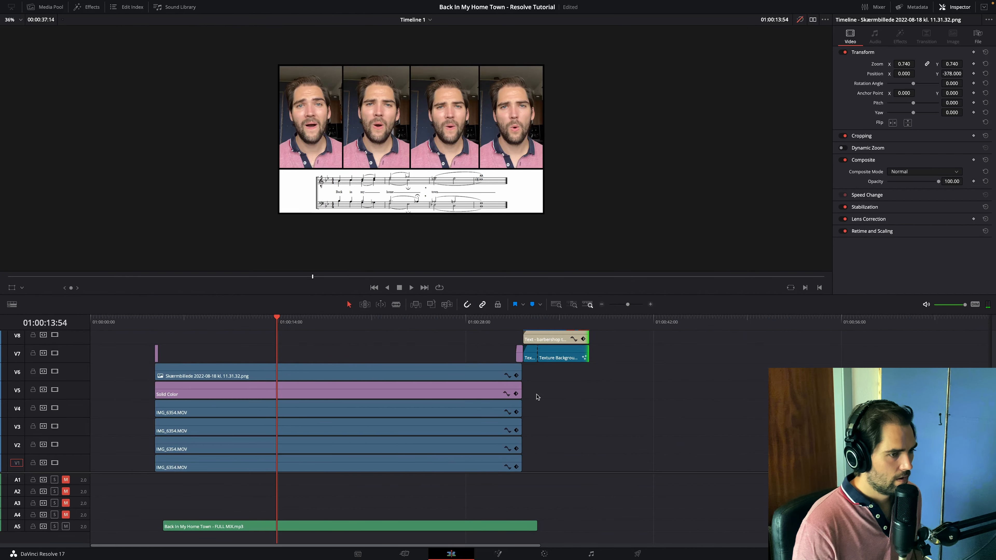
scroll(165, 402, down, 2)
drag(359, 535, 122, 363)
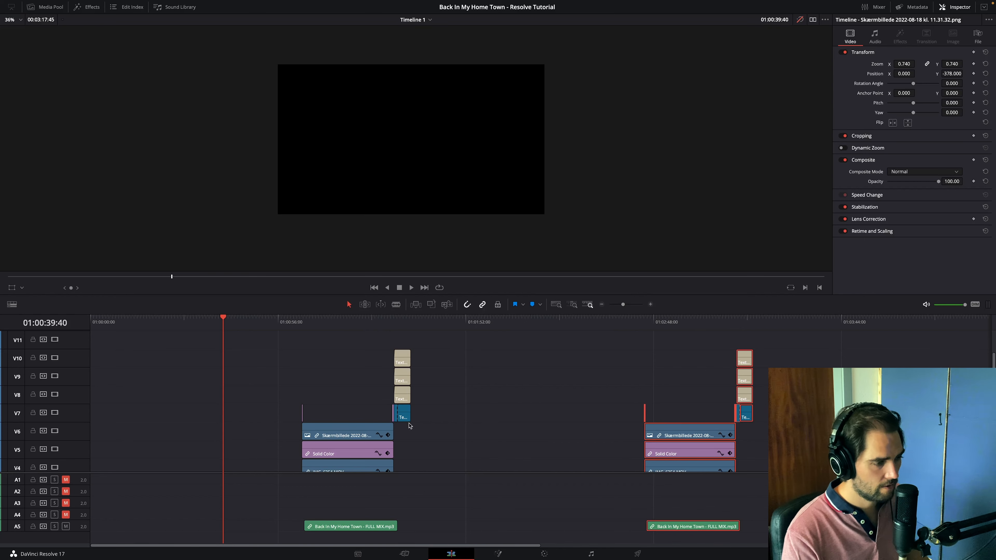
drag(363, 435, 548, 436)
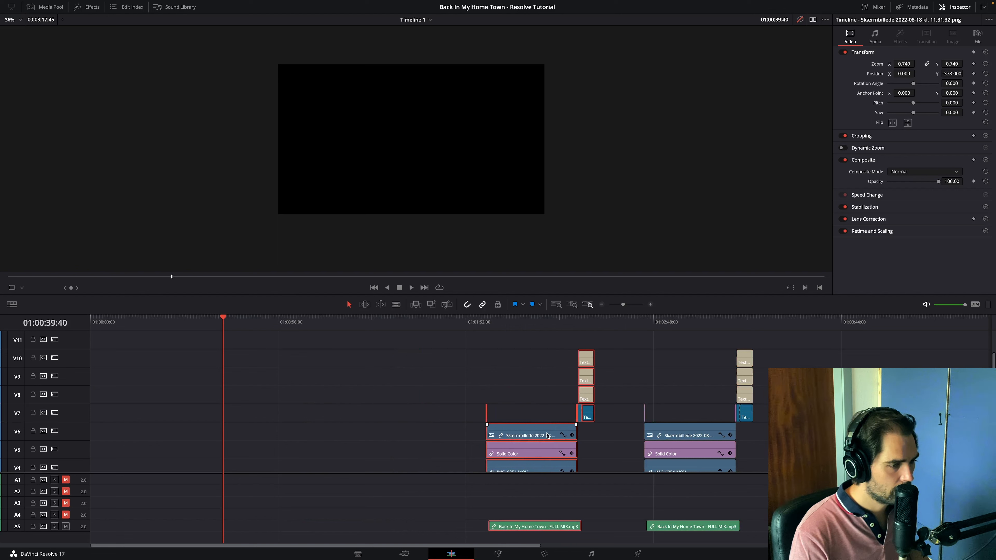
- Space the existing arrangement groups apart along the timeline and paste further linked copies with short gaps between them
drag(684, 435, 746, 435)
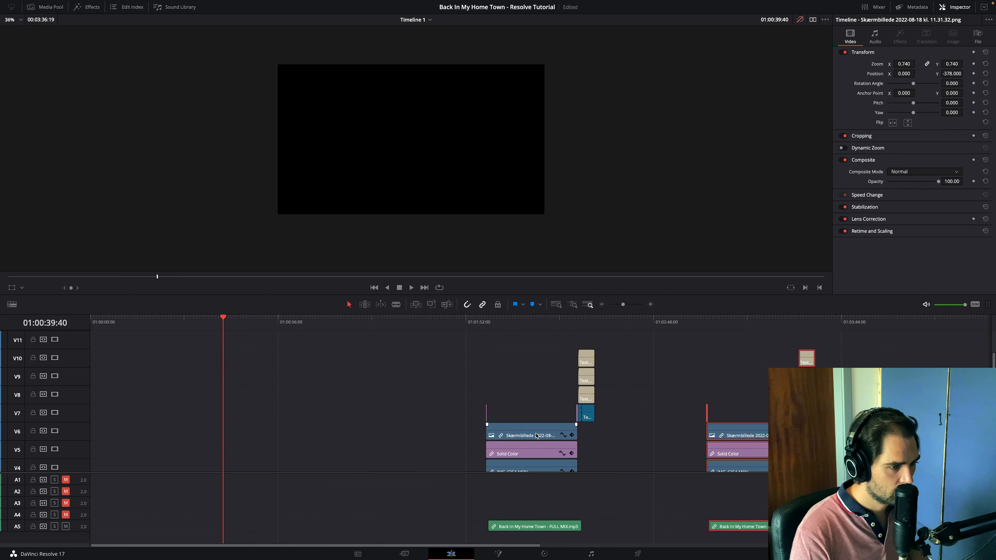
drag(520, 435, 599, 434)
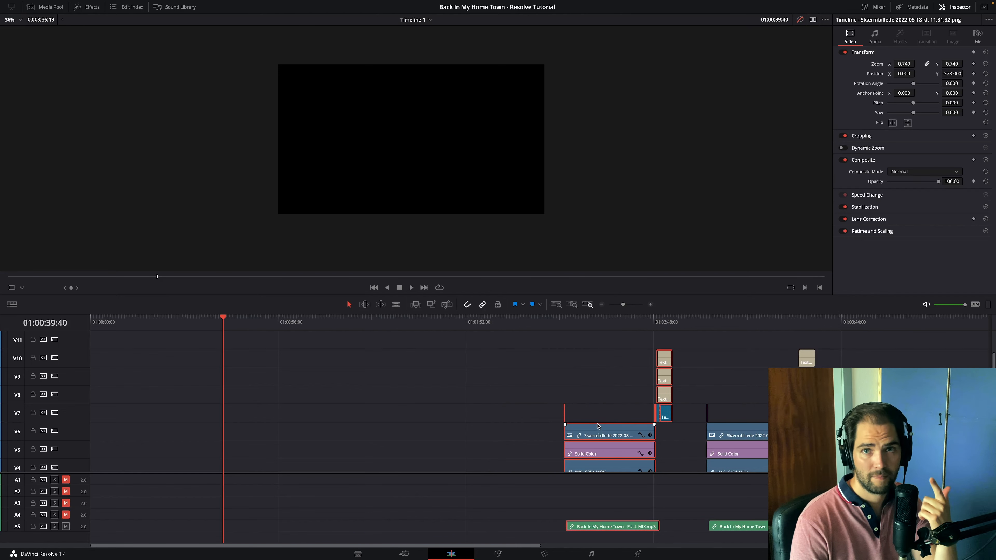
drag(598, 426, 618, 427)
drag(429, 320, 419, 324)
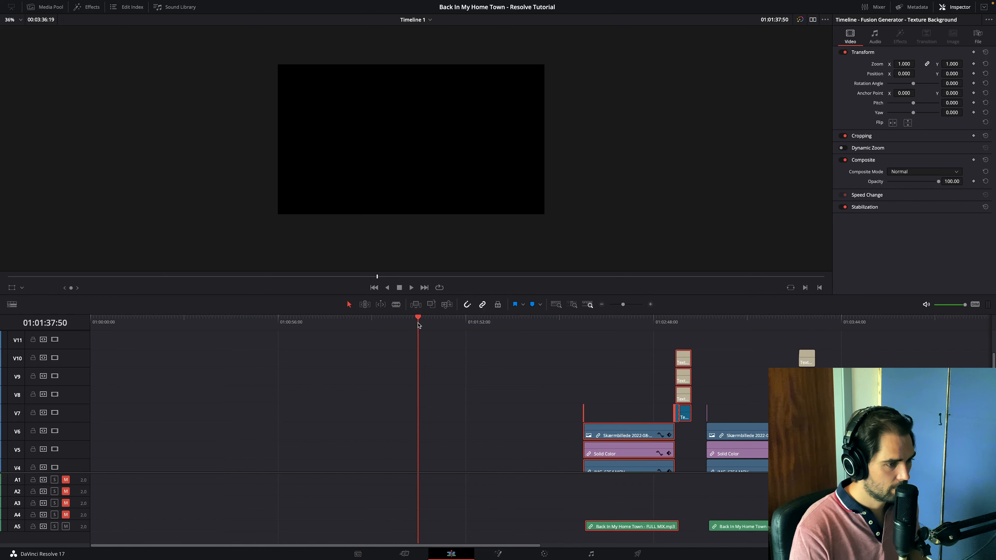
key(ctrl+v)
drag(461, 439, 519, 439)
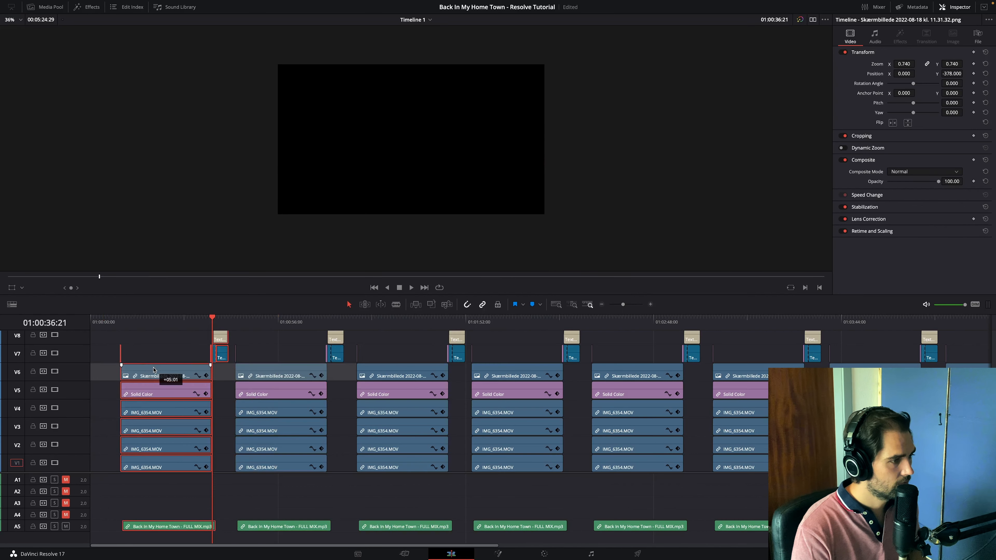
drag(154, 370, 153, 370)
- Unlink the clips of all versions except the last and delete their end-screen backgrounds and titles on V7 to V10
scroll(167, 359, up, 3)
click(169, 359)
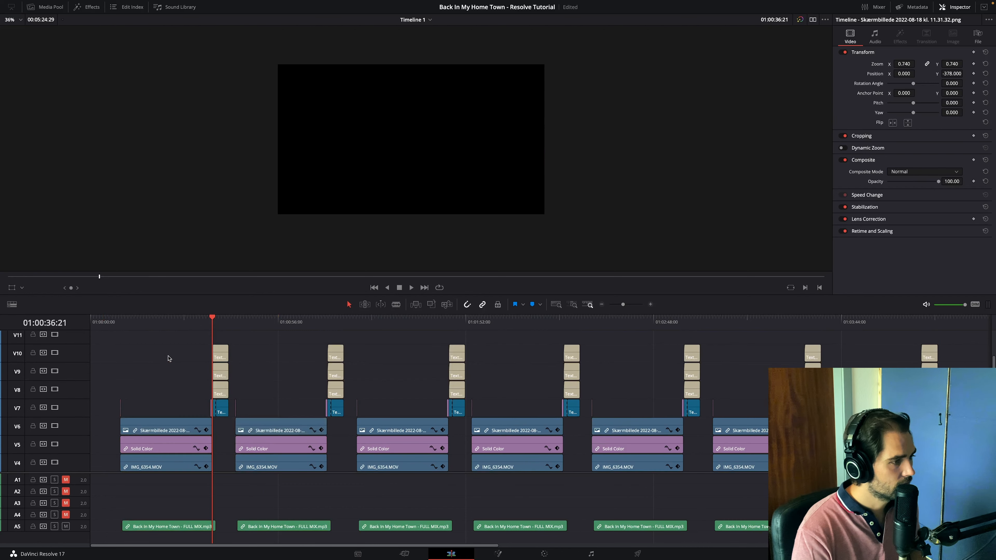
click(187, 422)
right_click(183, 426)
click(204, 382)
drag(223, 337, 216, 421)
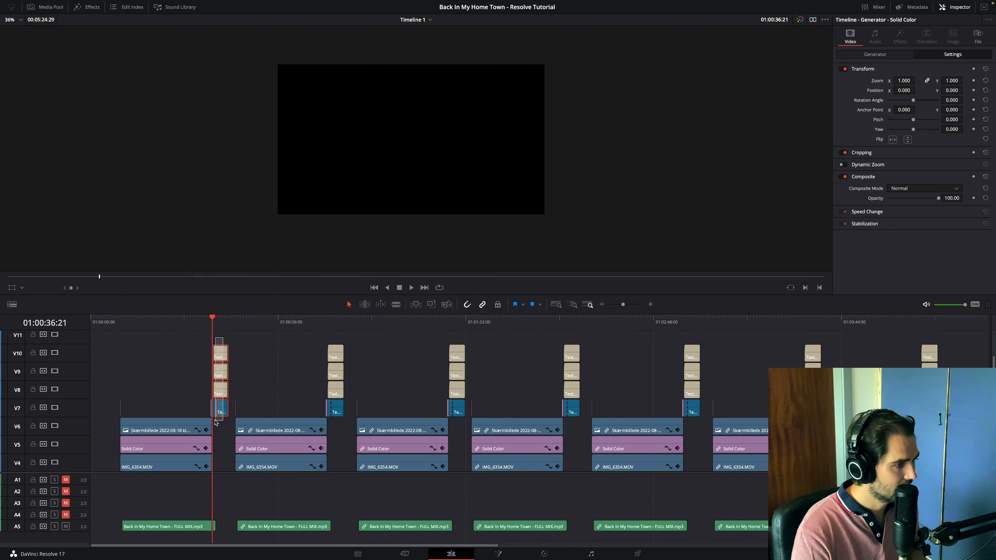
key(BackSpace)
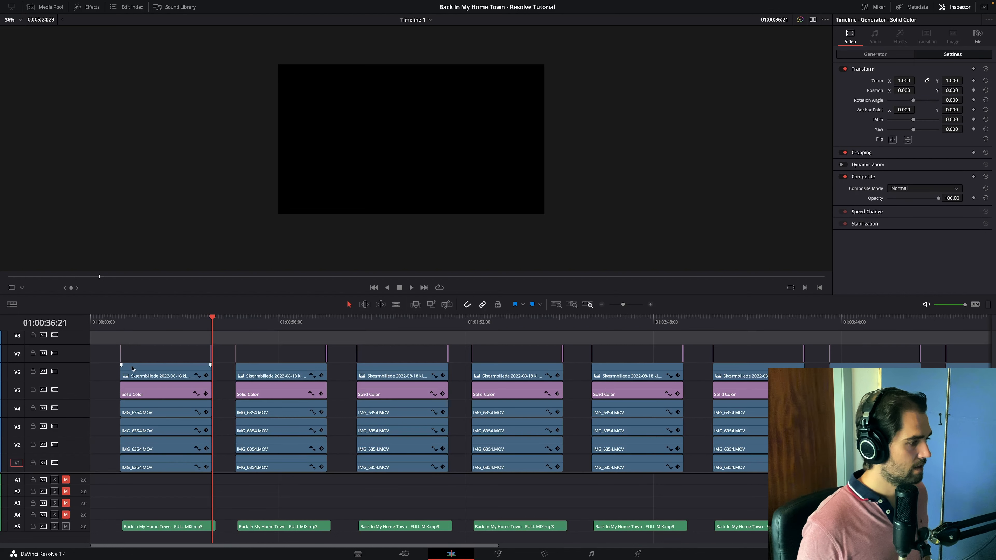
- Place Back In My Home Town - BASS.mp3 on A4 in the first version, aligned with the FULL MIX clip
scroll(106, 447, up, 1)
click(120, 316)
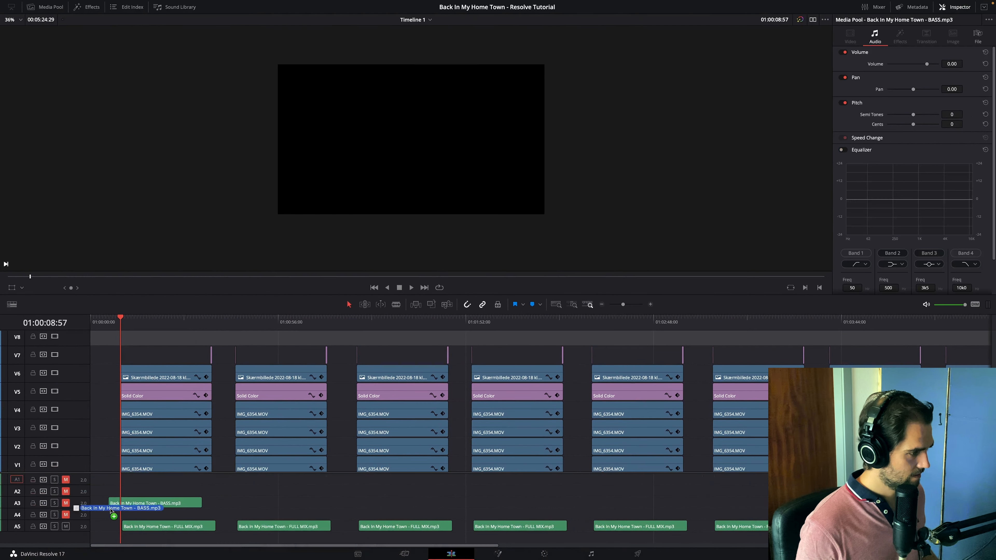
drag(109, 508, 122, 518)
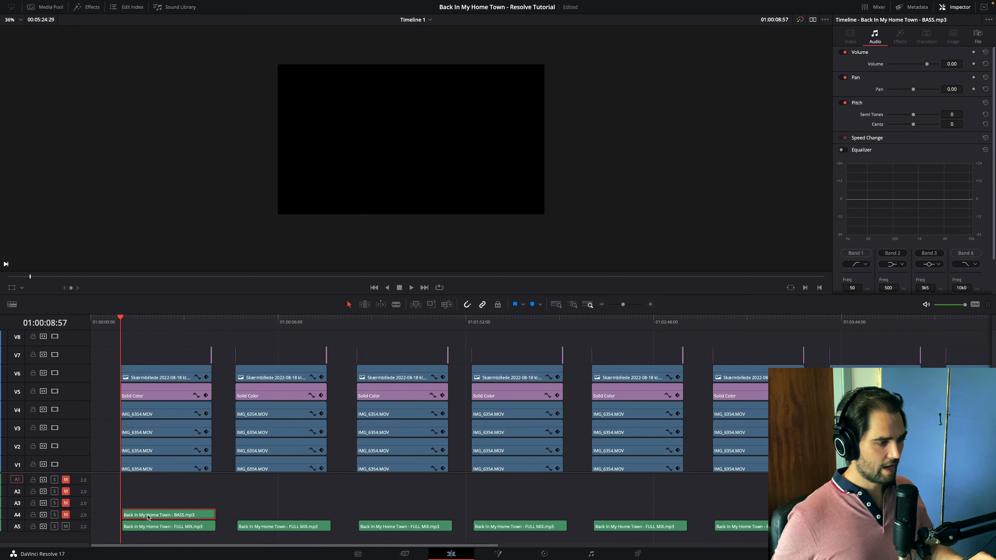
click(143, 526)
click(158, 517)
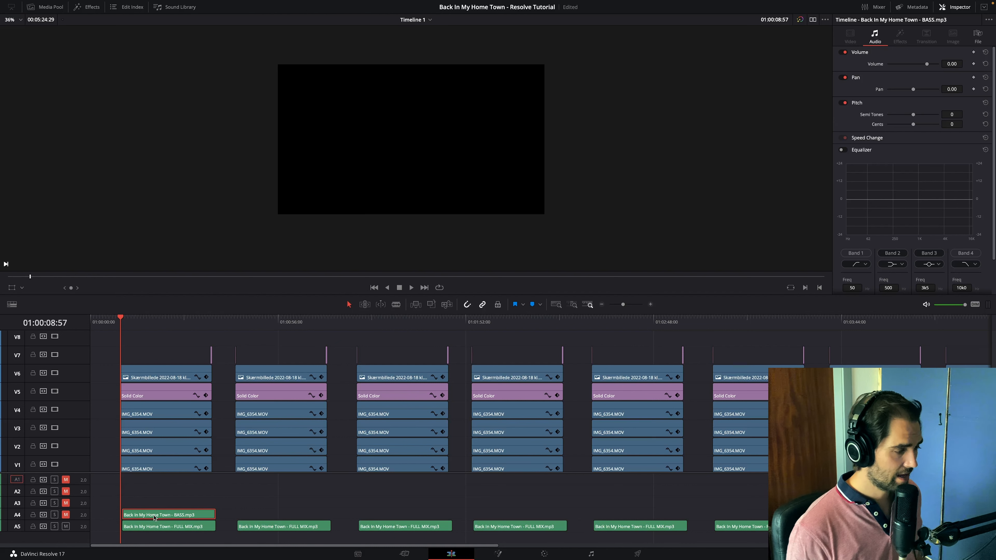
mouse_move(153, 513)
mouse_down()
mouse_move(169, 516)
mouse_move(151, 517)
mouse_up()
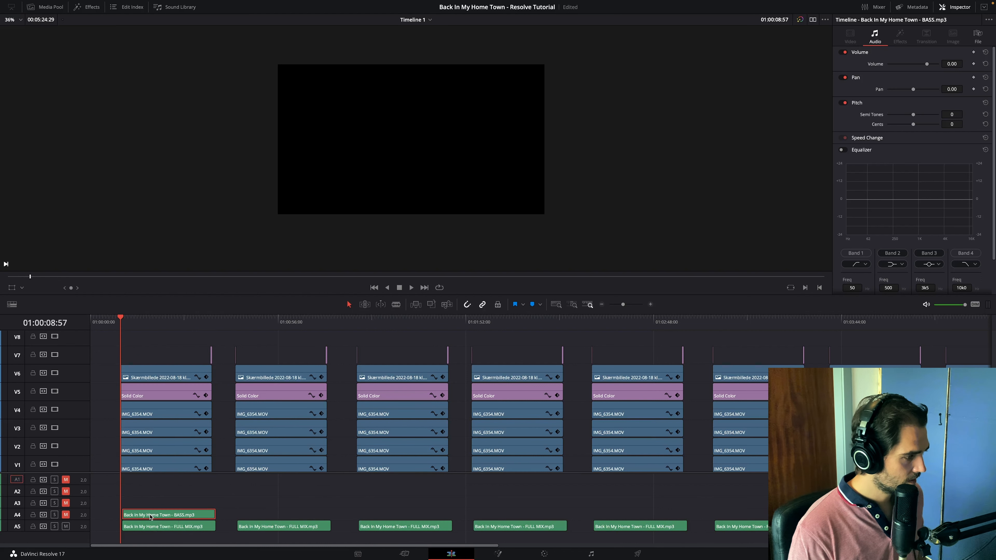
- Delete the IMG_6354.MOV clips on V4, V3 and V2 in the first version, keeping only the bass singer on V1
click(650, 306)
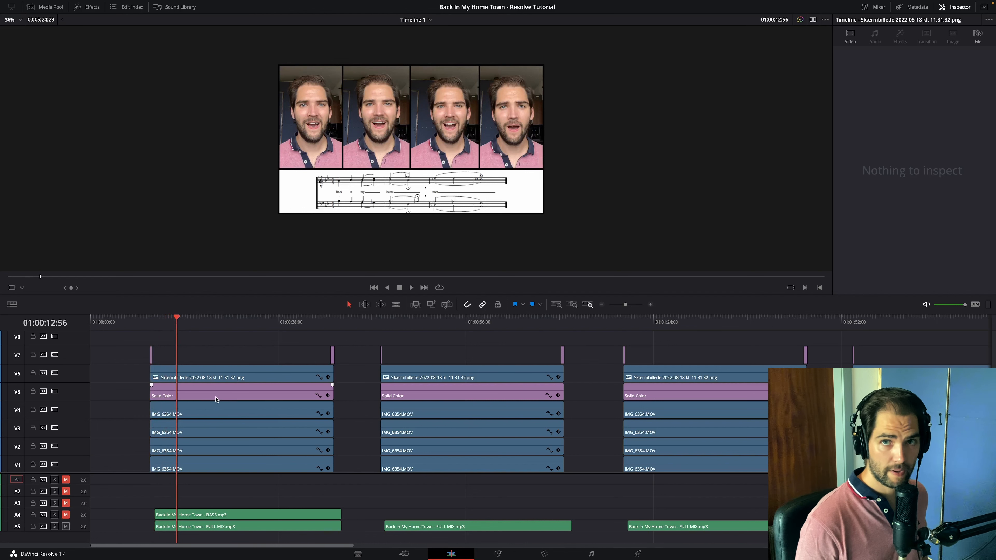
click(200, 415)
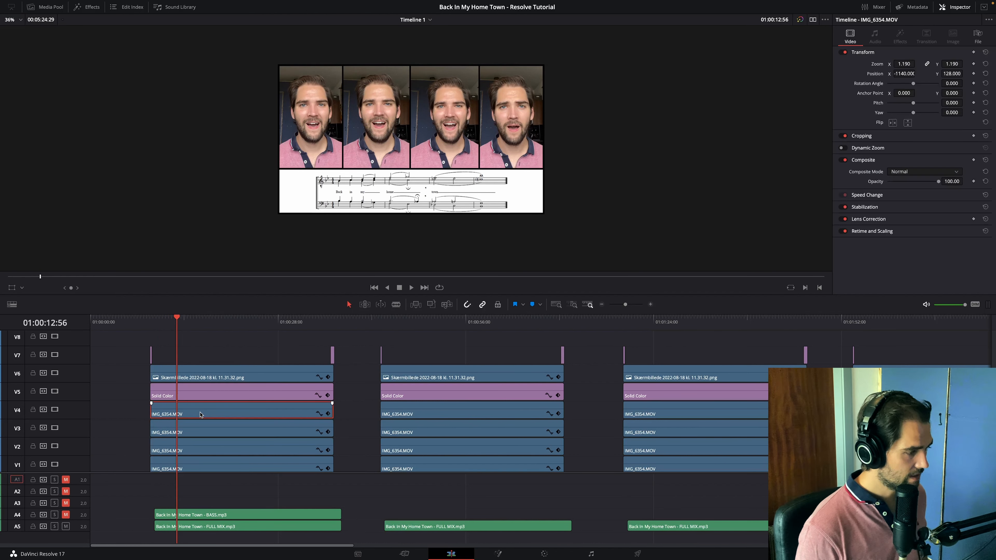
key(BackSpace)
click(200, 427)
key(BackSpace)
click(200, 451)
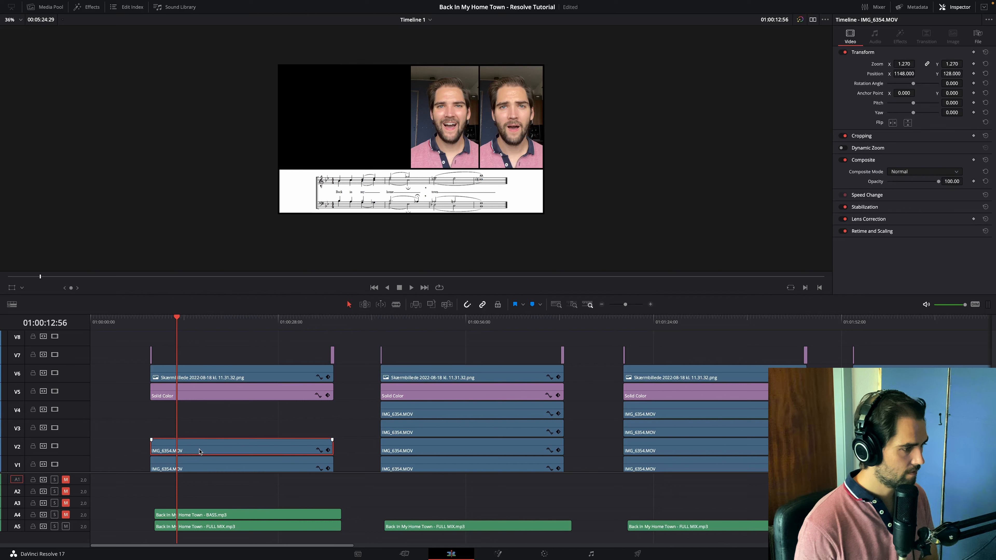
key(BackSpace)
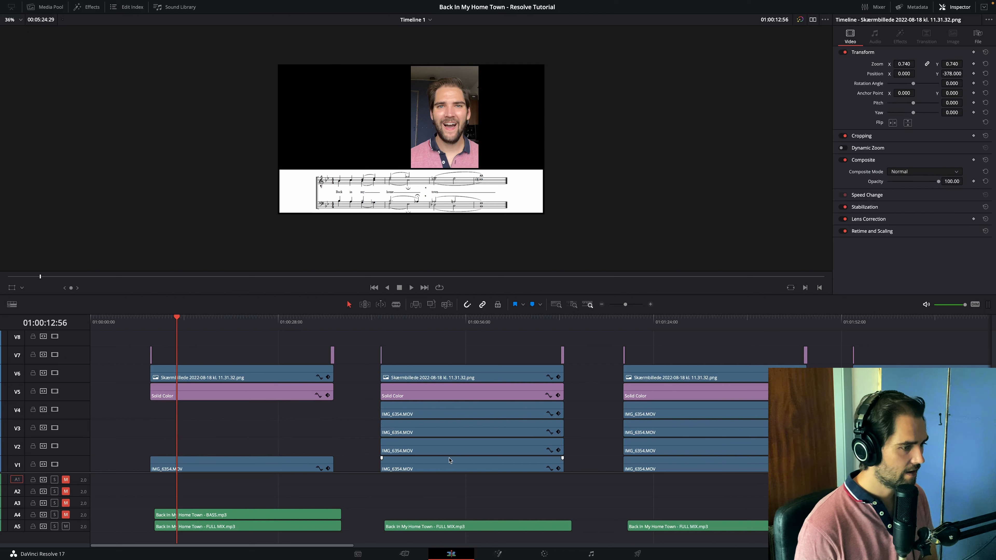
- Delete the V1 singer clip in the second version and align Back In My Home Town - BASS MISSING.mp3 on A4 with the full mix
scroll(445, 456, down, 1)
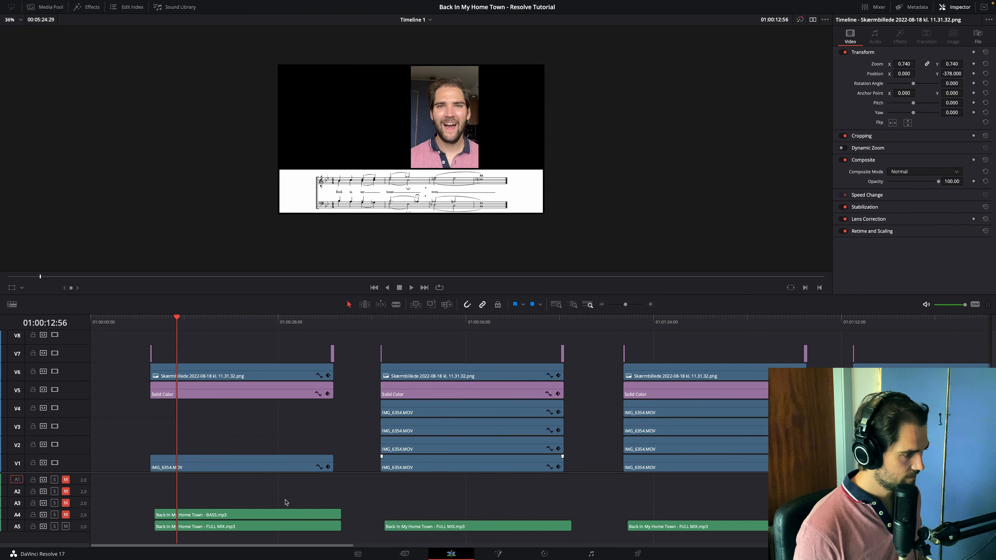
click(429, 464)
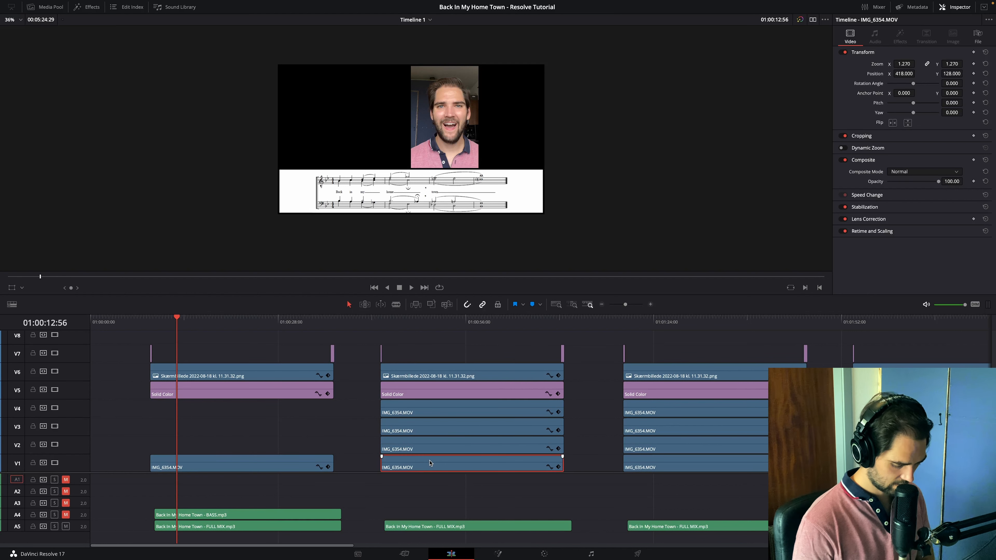
key(Delete)
click(438, 323)
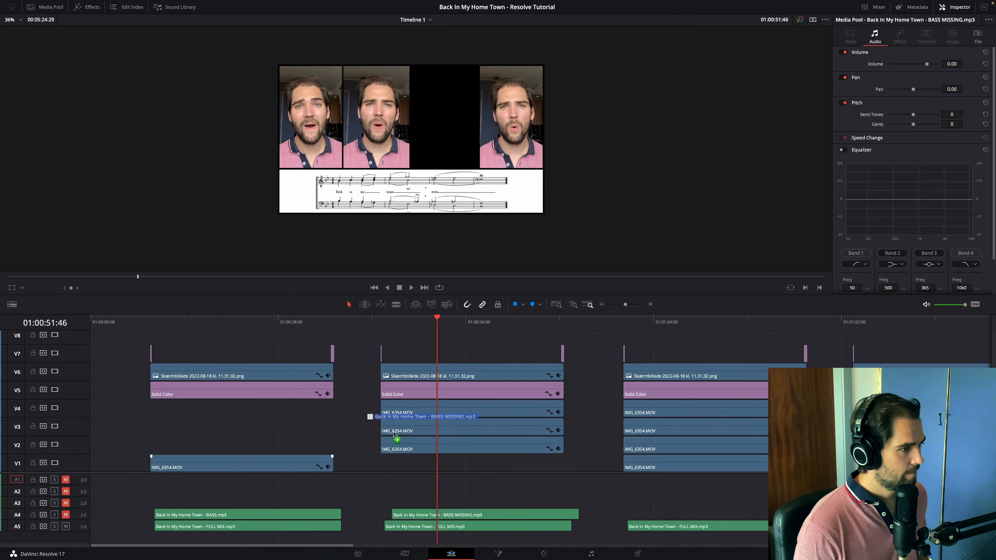
drag(392, 431, 383, 519)
drag(383, 519, 383, 519)
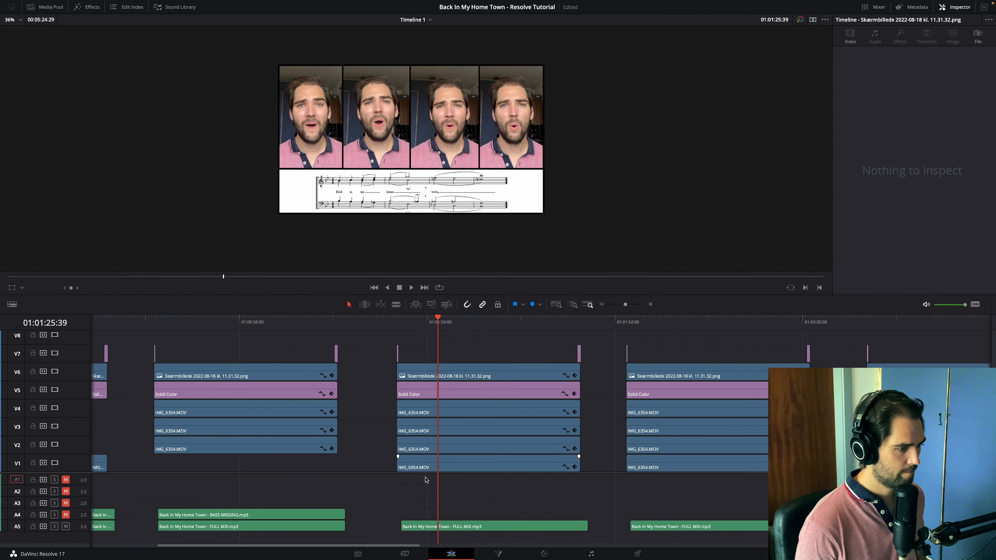
- Keep only the V2 singer in the third version; in the fourth, remove V2 and place Back In My Home Town - BARI MISSING.mp3 on A4
click(427, 447)
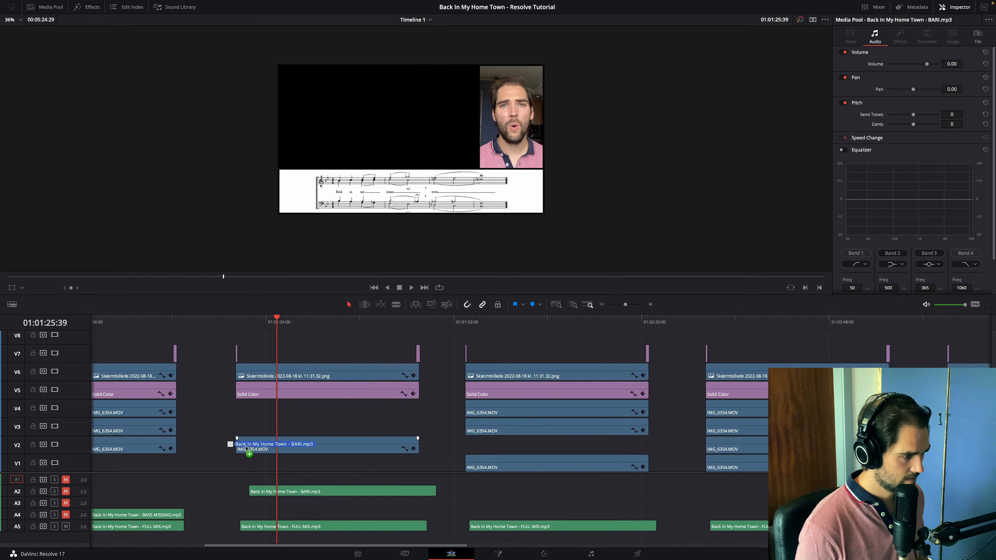
drag(249, 443, 223, 404)
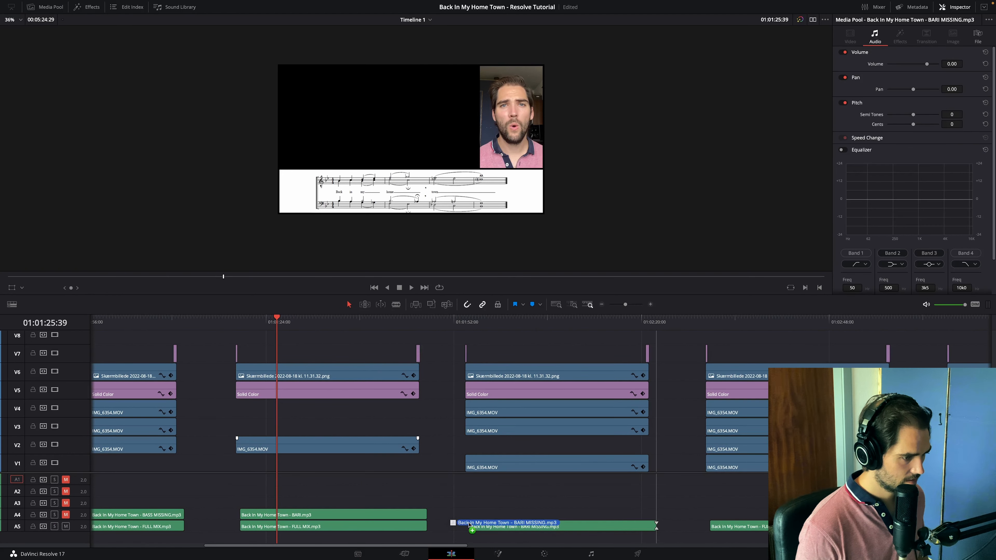
drag(473, 526, 470, 514)
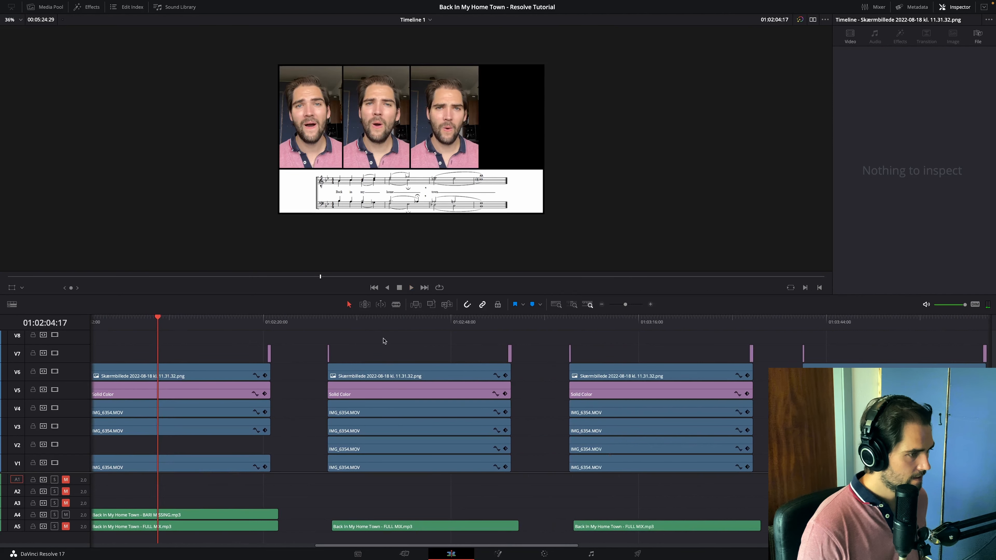
- Set up the fifth version with only the V3 singer and LEAD.mp3, and the sixth without V3 and with LEAD MISSING.mp3 on A4
click(384, 321)
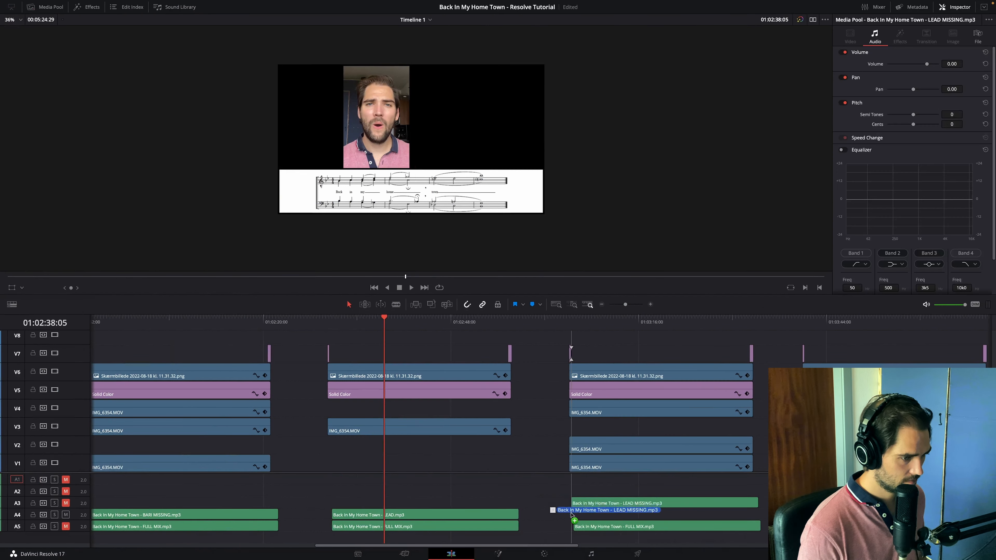
drag(572, 514, 572, 515)
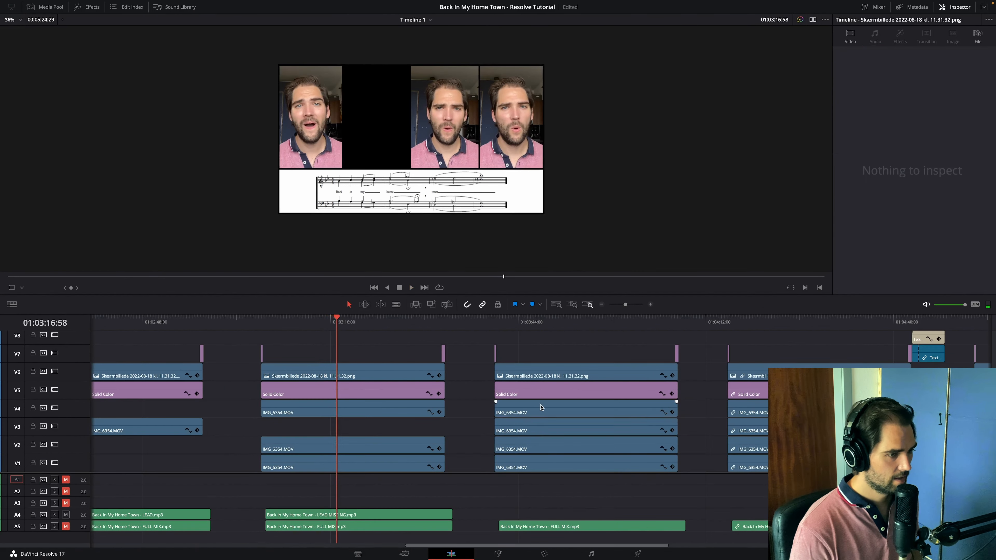
- Delete the IMG_6354.MOV clips on V3, V2 and V1 in the seventh version, leaving only the tenor singer on V4
click(540, 407)
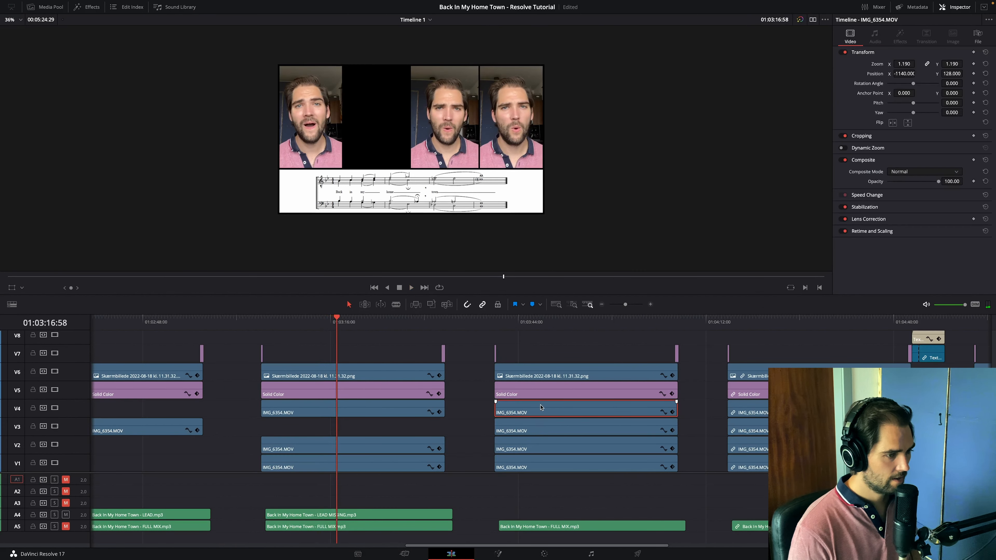
click(561, 428)
key(BackSpace)
click(561, 446)
key(BackSpace)
click(561, 464)
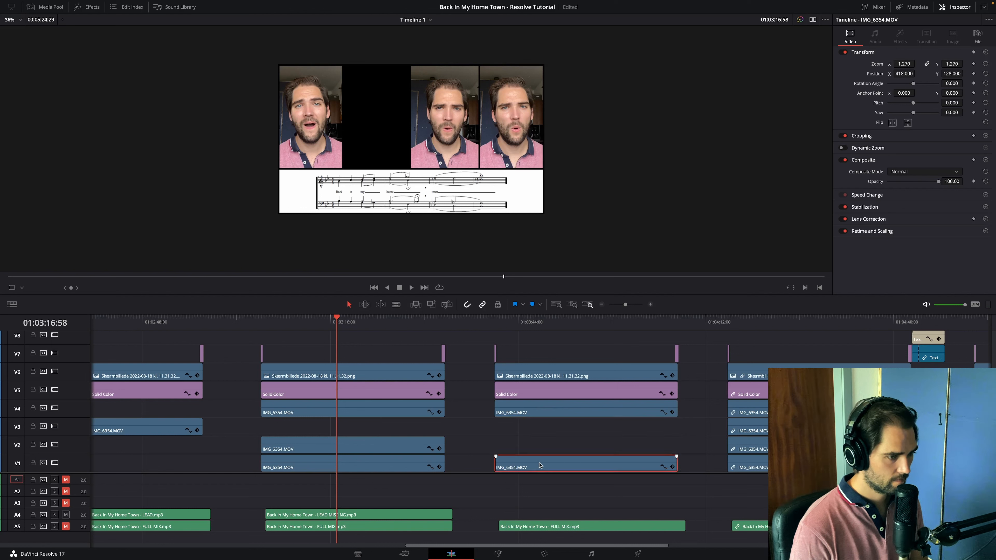
key(BackSpace)
click(587, 321)
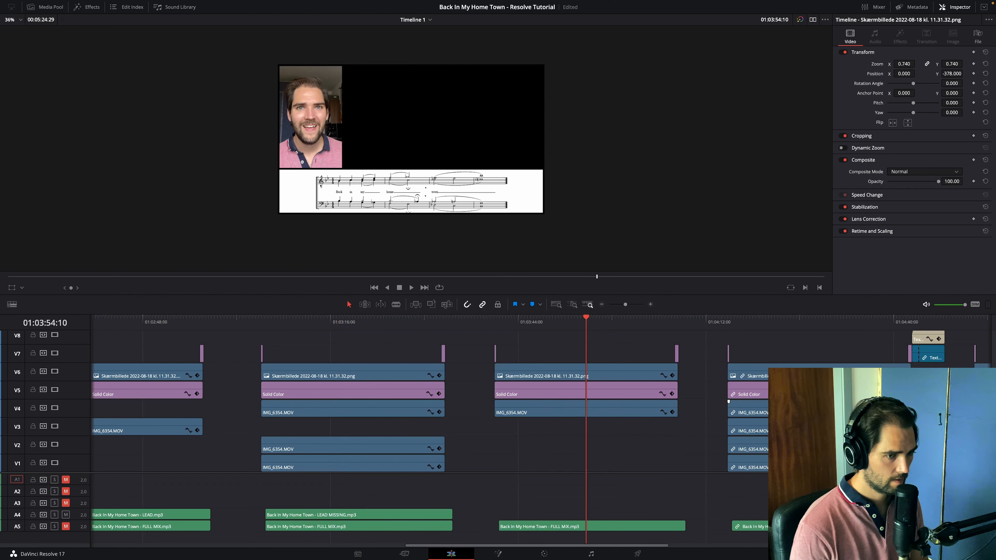
click(808, 407)
key(BackSpace)
key(ctrl+z)
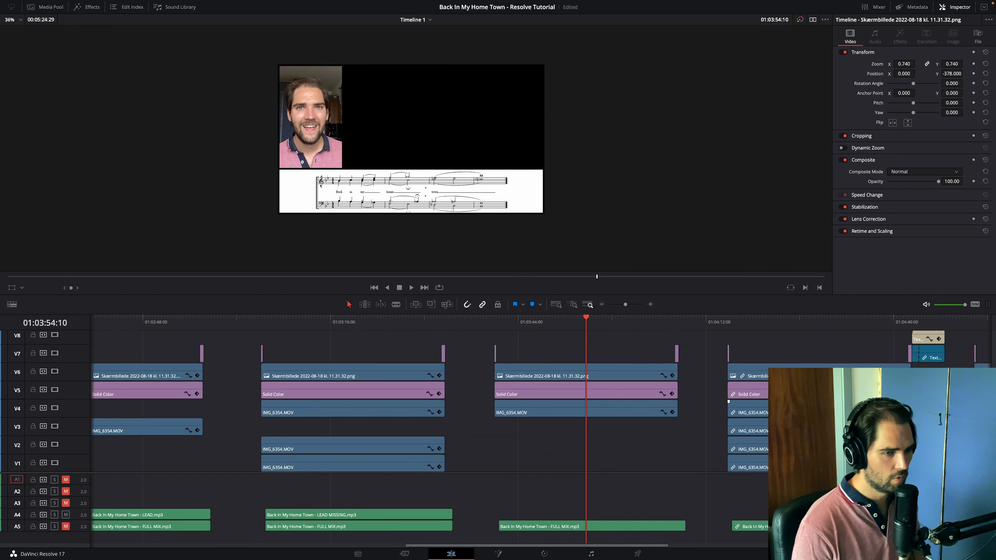
- Unlink the last version's clips, remove its V4 singer and place Back In My Home Town - TENOR MISSING.mp3 on A4 with the full mix
right_click(783, 350)
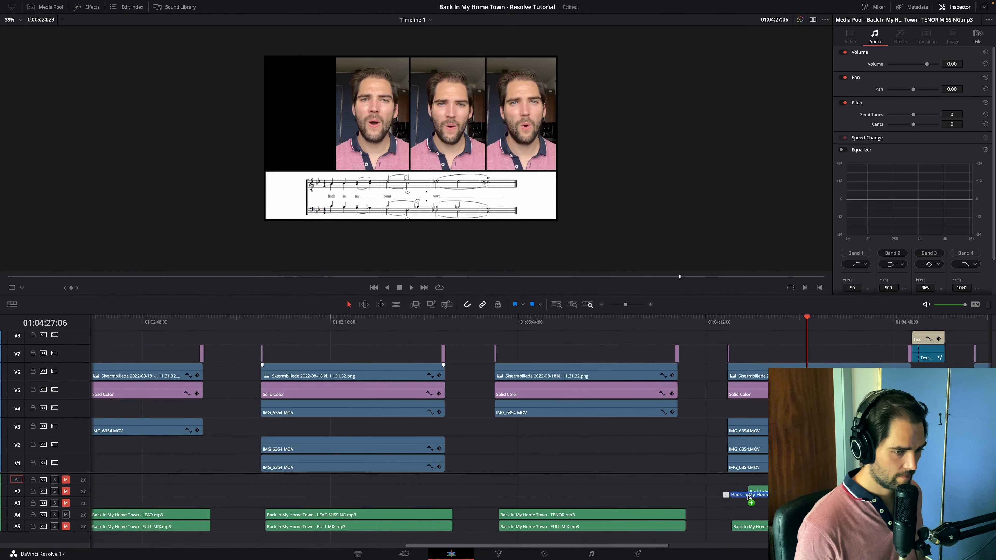
drag(749, 496, 739, 515)
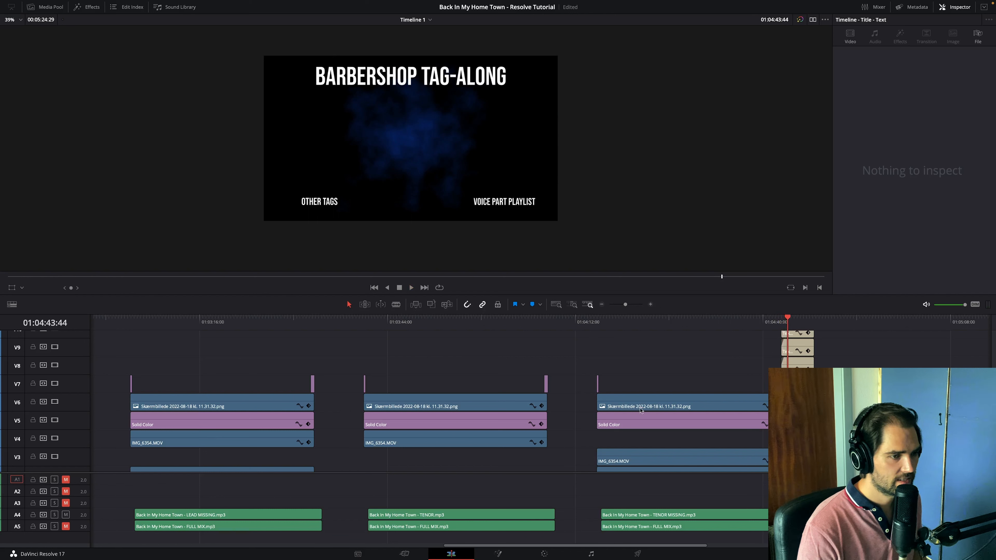
- Add a Text title from the effects library to V7 near the start of the seventh version
click(635, 321)
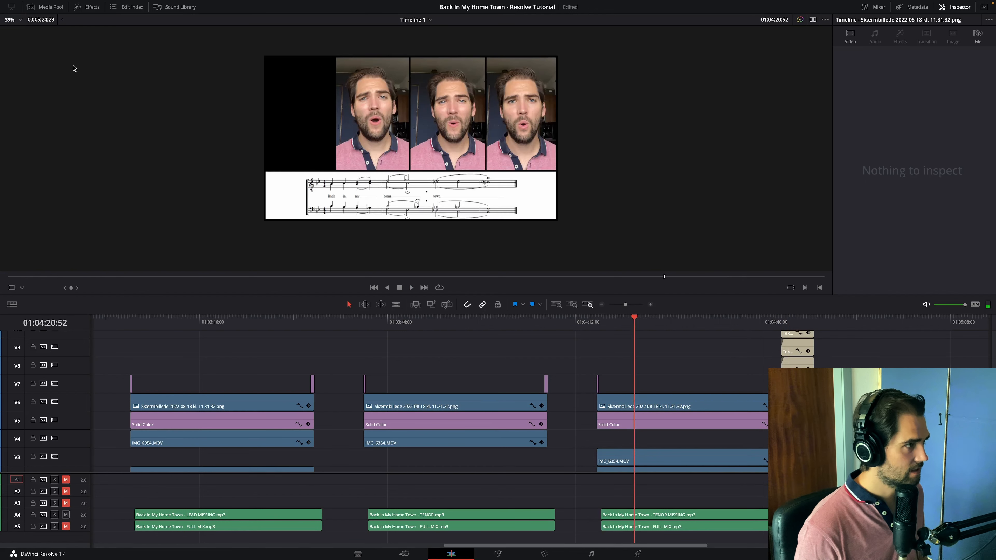
click(51, 7)
click(51, 7)
click(84, 7)
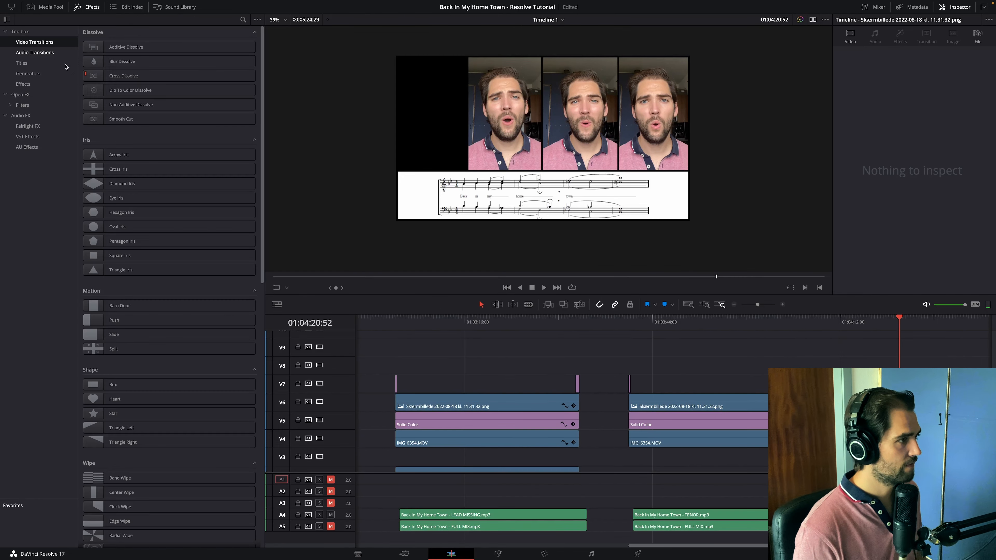
drag(129, 105, 649, 400)
click(650, 383)
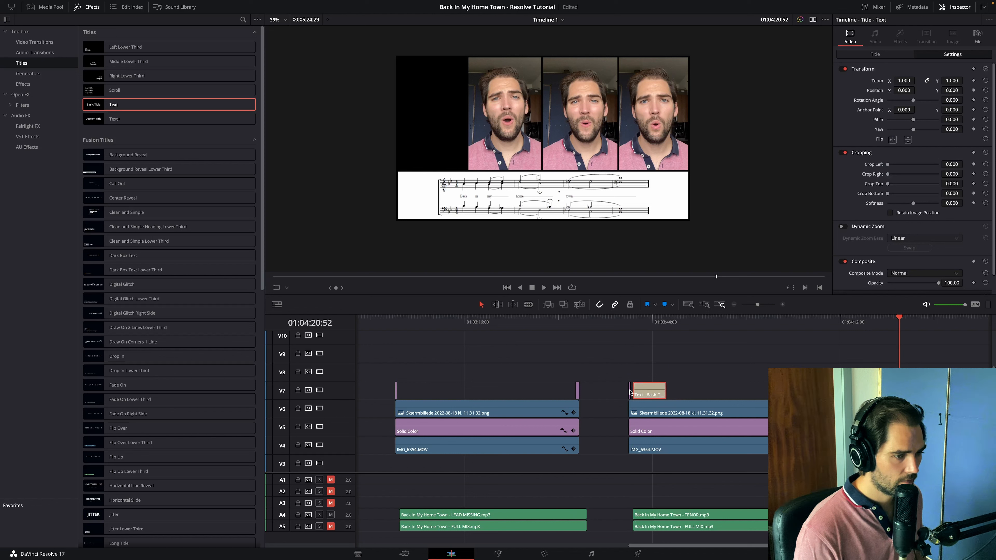
- Raise the last version's opening Solid Color clip to V8 and fit the Text title beneath it on V7, extended over the singers' clips
click(782, 304)
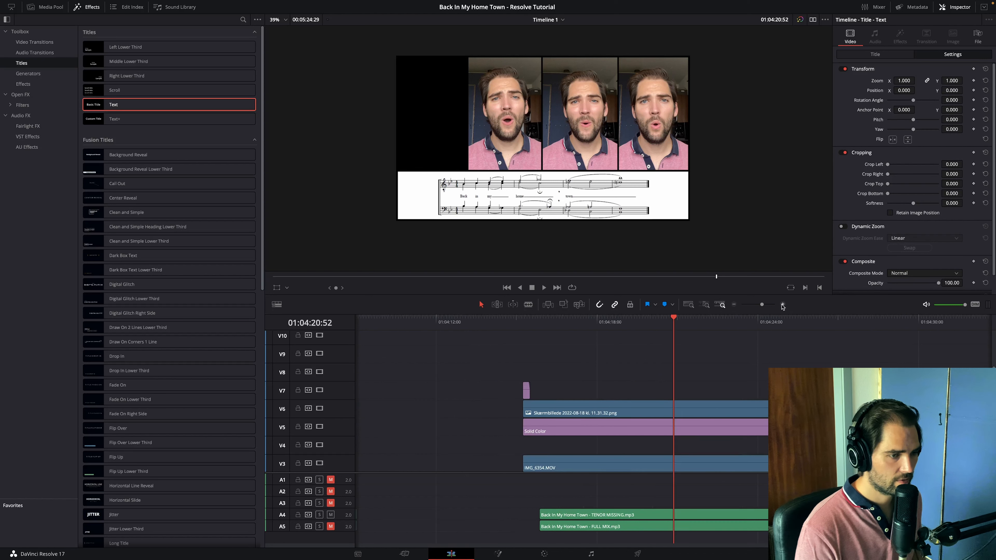
mouse_move(526, 387)
mouse_down()
mouse_move(519, 368)
mouse_move(543, 386)
mouse_up()
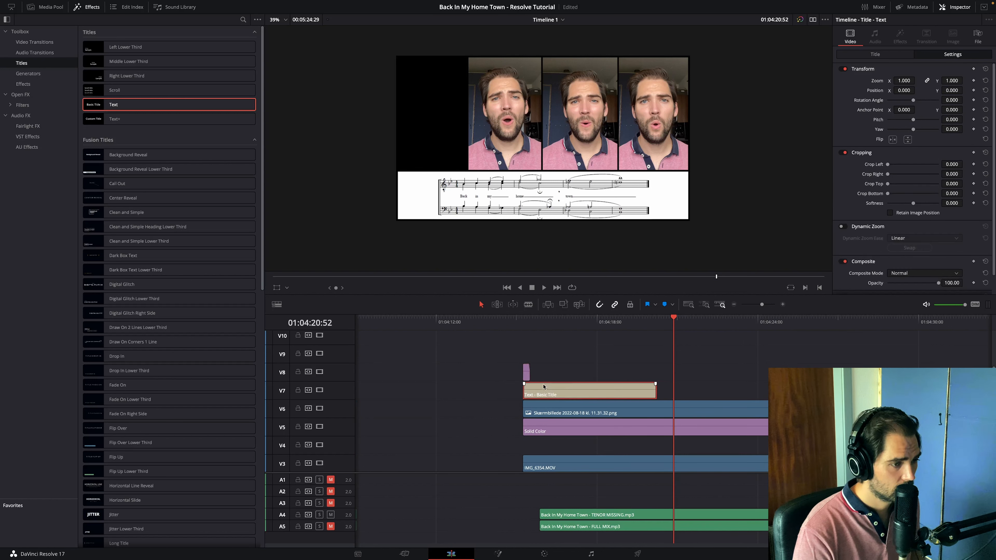
click(656, 393)
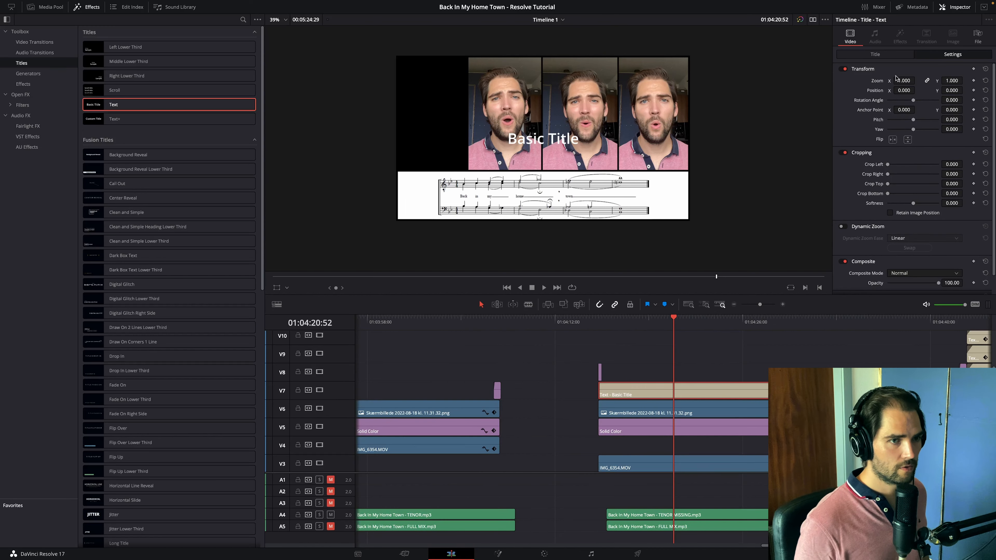
- Replace the title's text with TENOR in the Bebas Neue font
click(875, 55)
triple_click(876, 85)
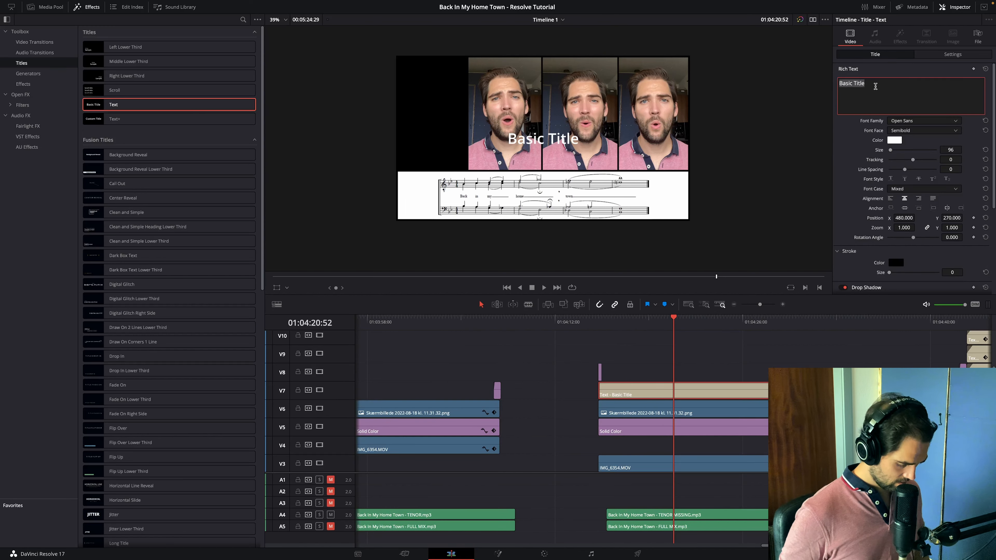
text(TENOR)
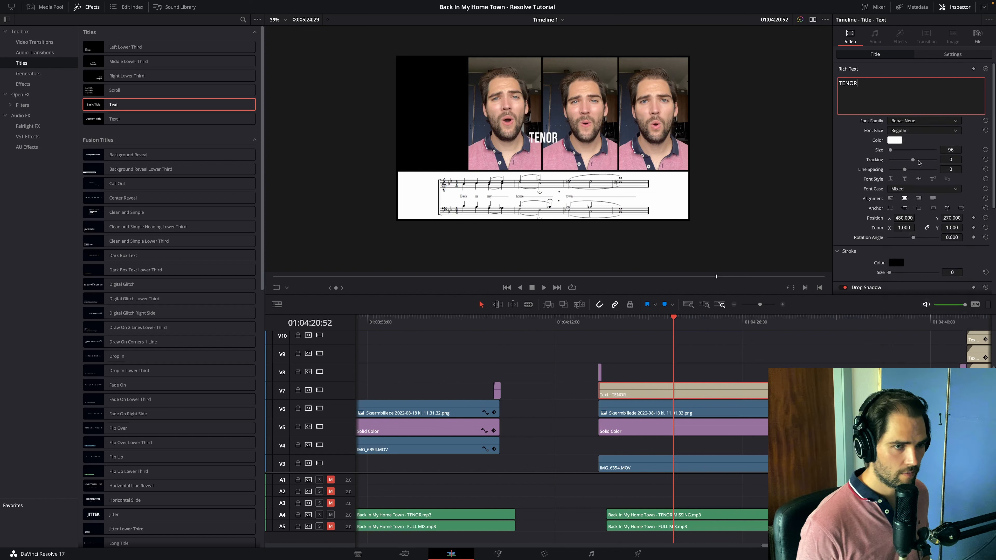
- Position the TENOR title at X 116 and Y 192, low in the missing singer's black space
drag(902, 221, 841, 221)
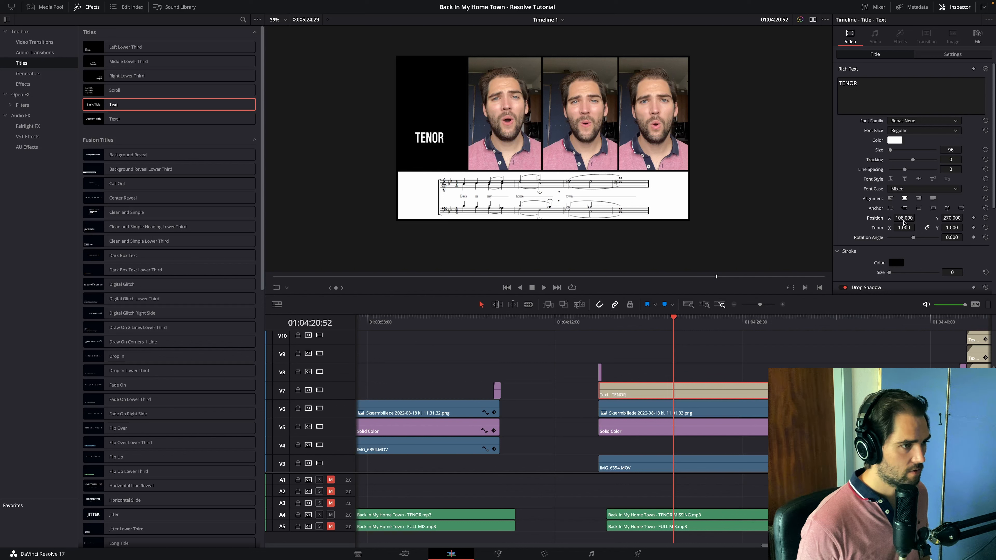
drag(953, 219, 947, 218)
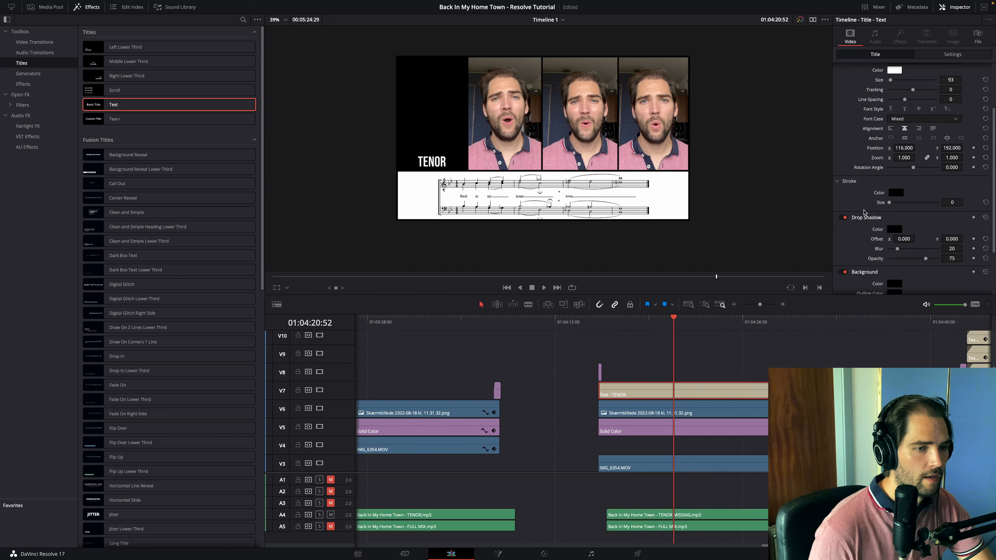
scroll(865, 212, down, 3)
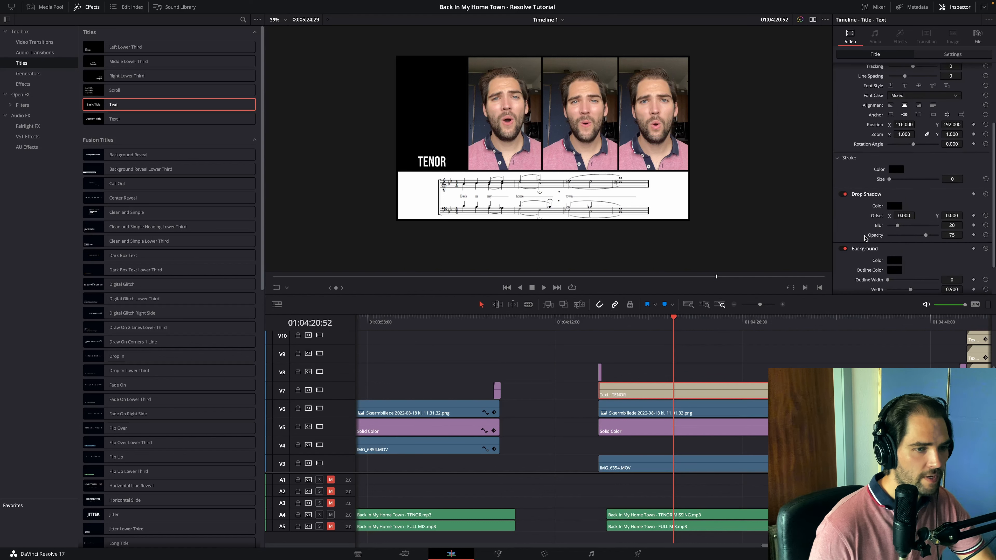
- Give the TENOR title a dark grey drop shadow with offset X 3, Y -2, blur 1 and opacity 100
click(894, 183)
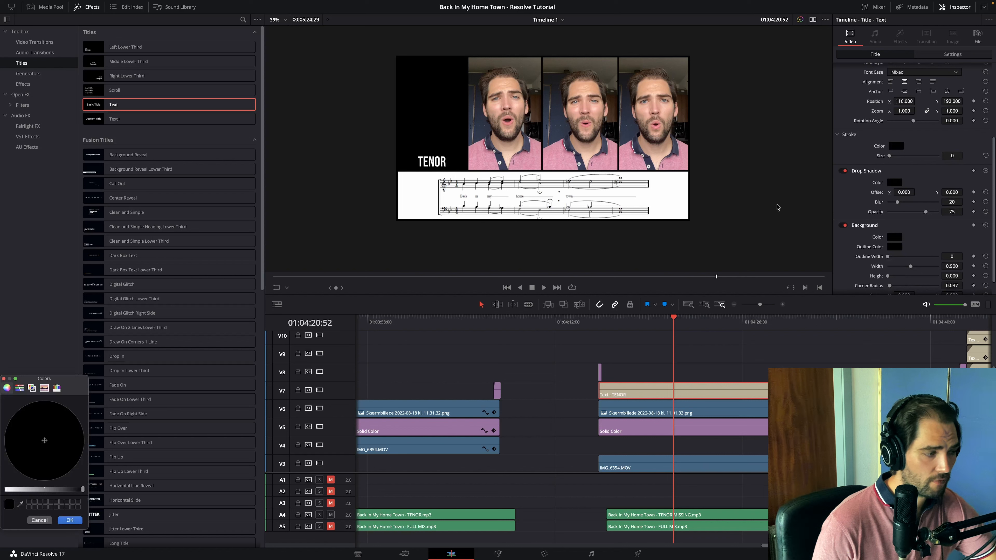
drag(82, 490, 64, 489)
drag(65, 489, 68, 489)
click(70, 520)
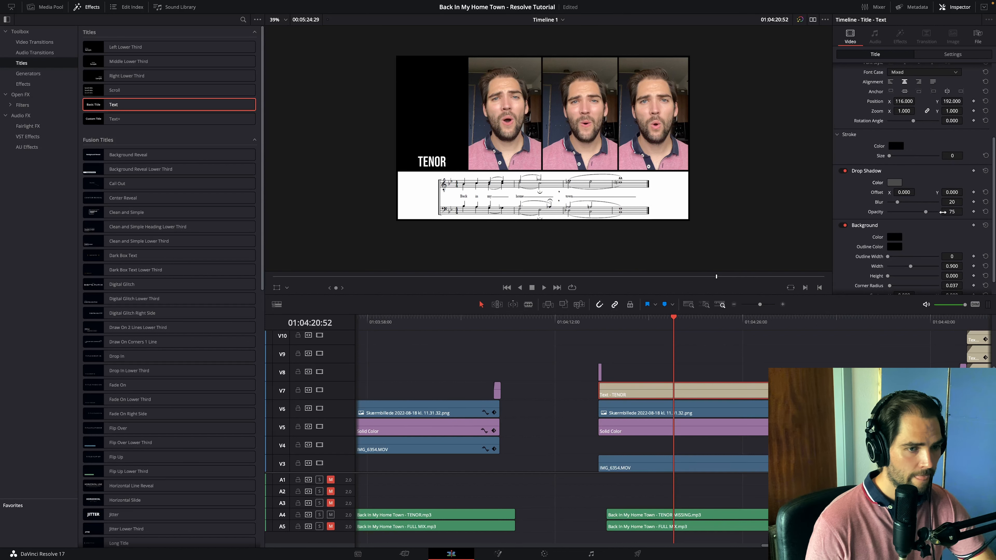
drag(926, 212, 878, 206)
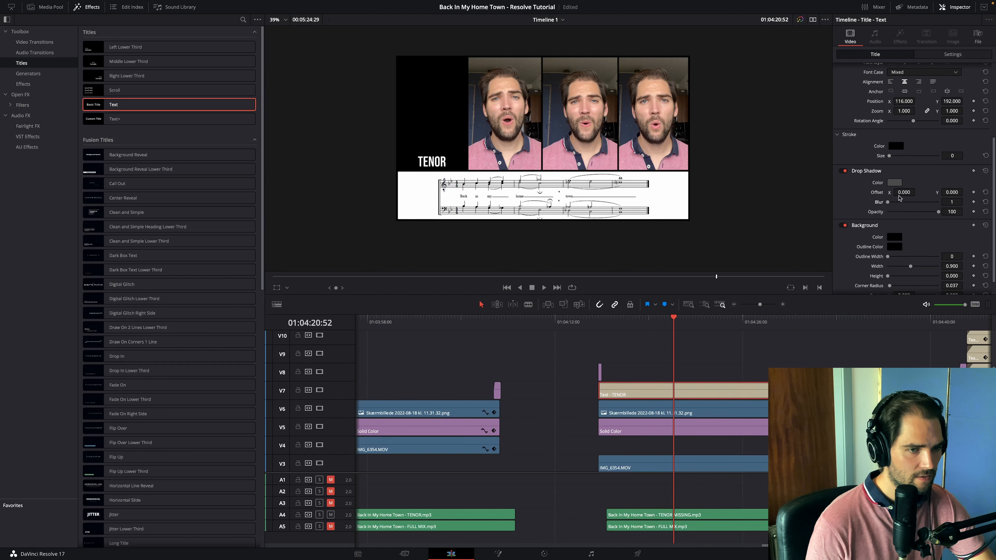
scroll(572, 153, up, 5)
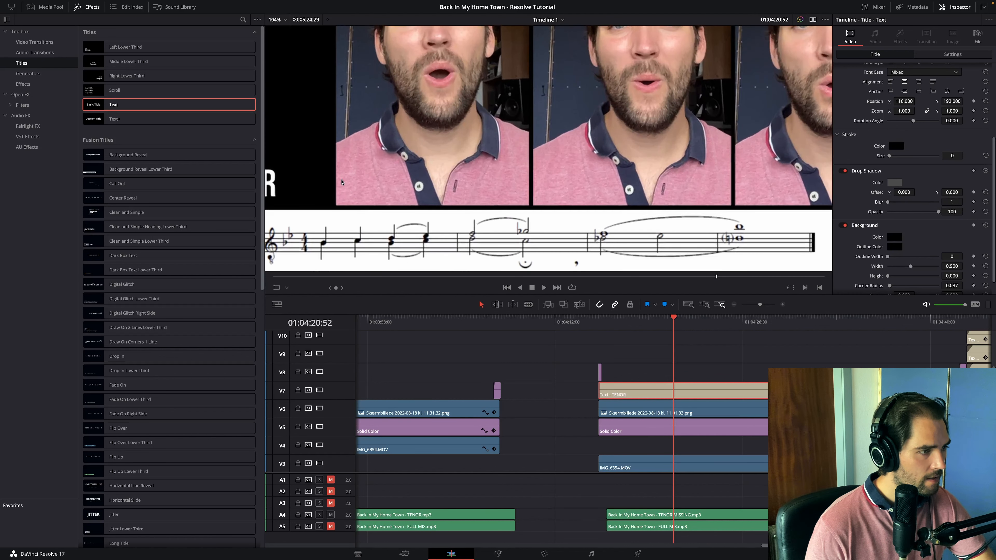
drag(933, 190, 935, 192)
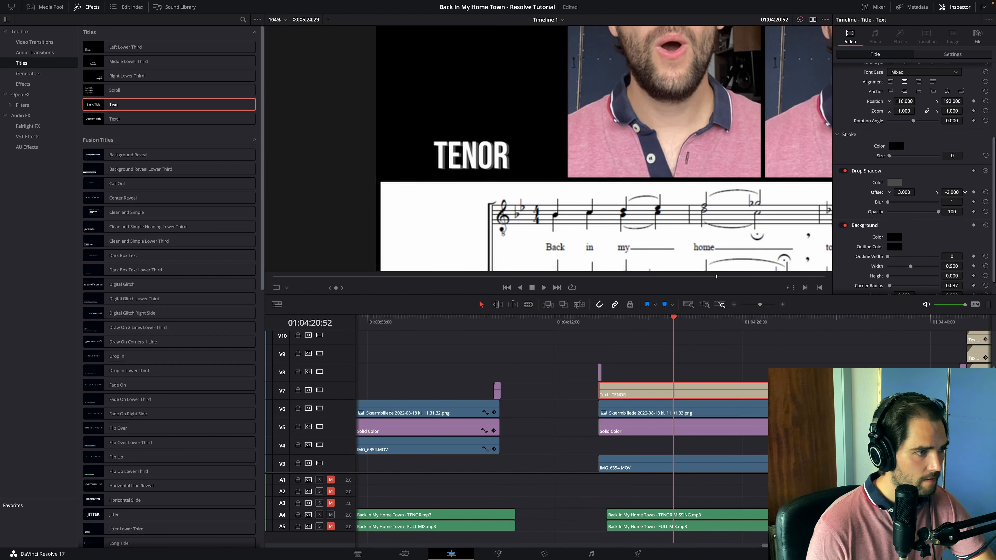
scroll(457, 209, down, 2)
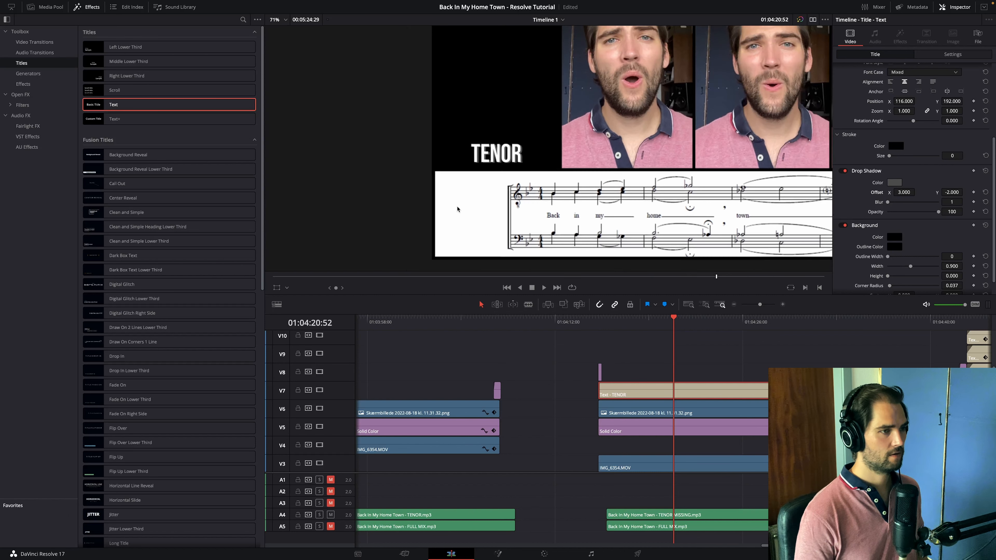
scroll(458, 209, down, 2)
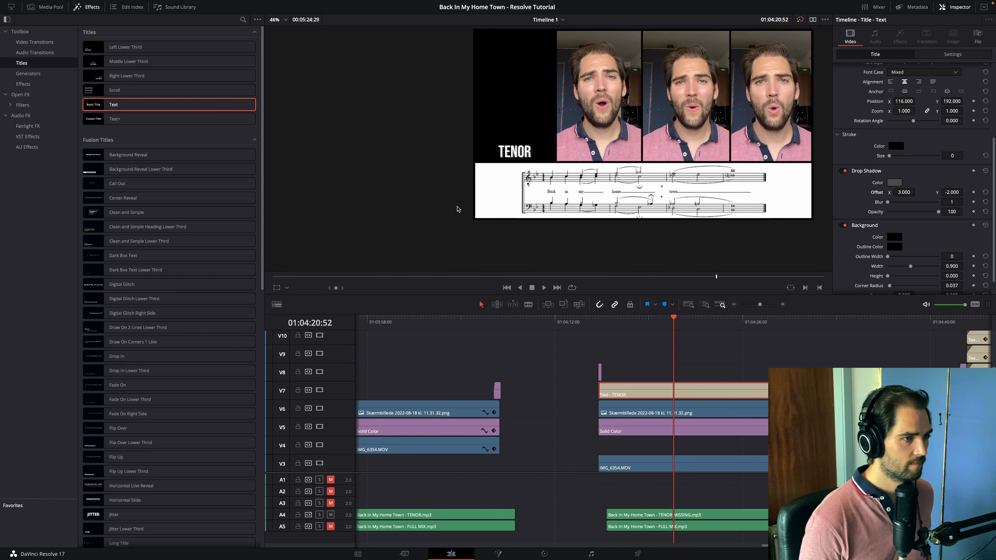
scroll(457, 210, down, 1)
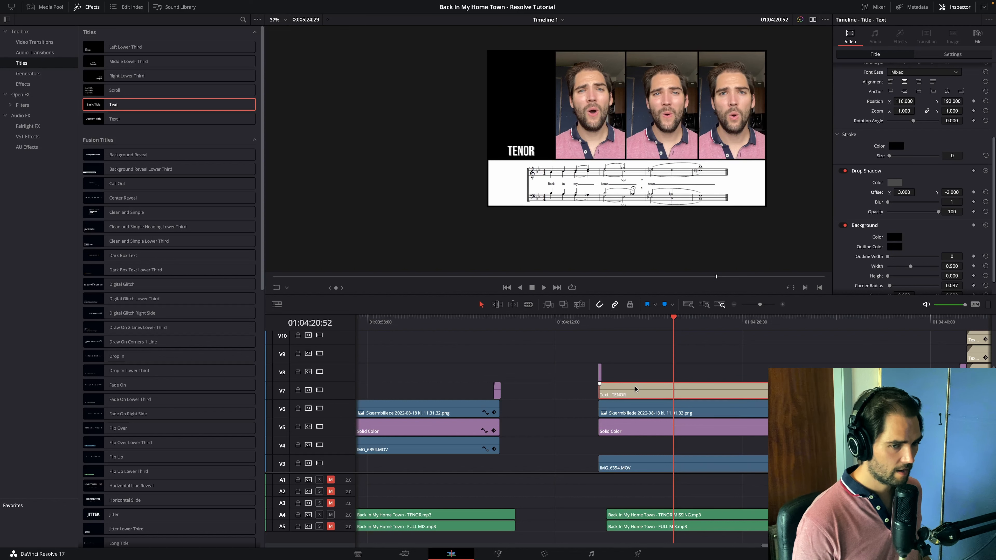
- Raise the TENOR solo version's Solid Color clips to V8 and paste the TENOR title on V7 from its start
scroll(635, 388, left, 5)
click(428, 319)
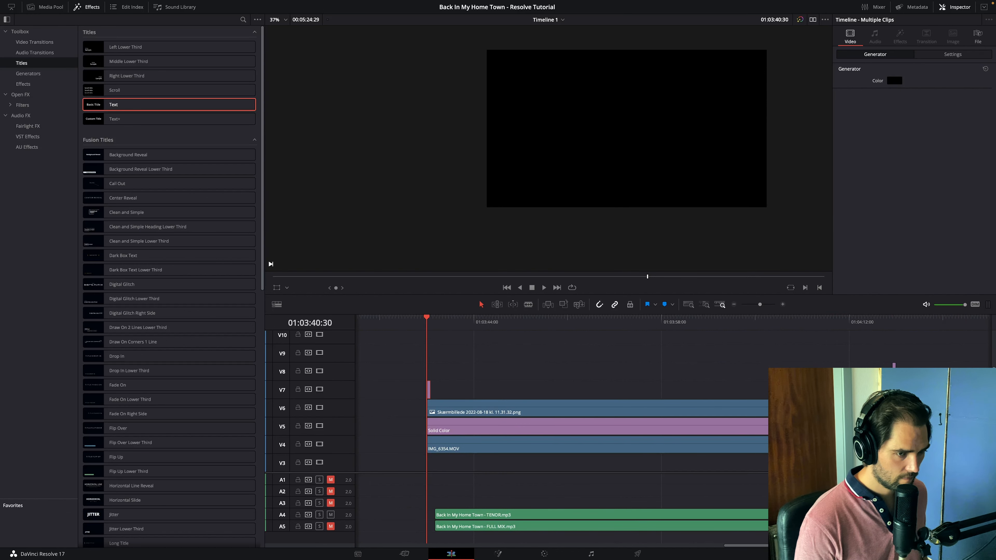
key(alt+Up)
click(569, 367)
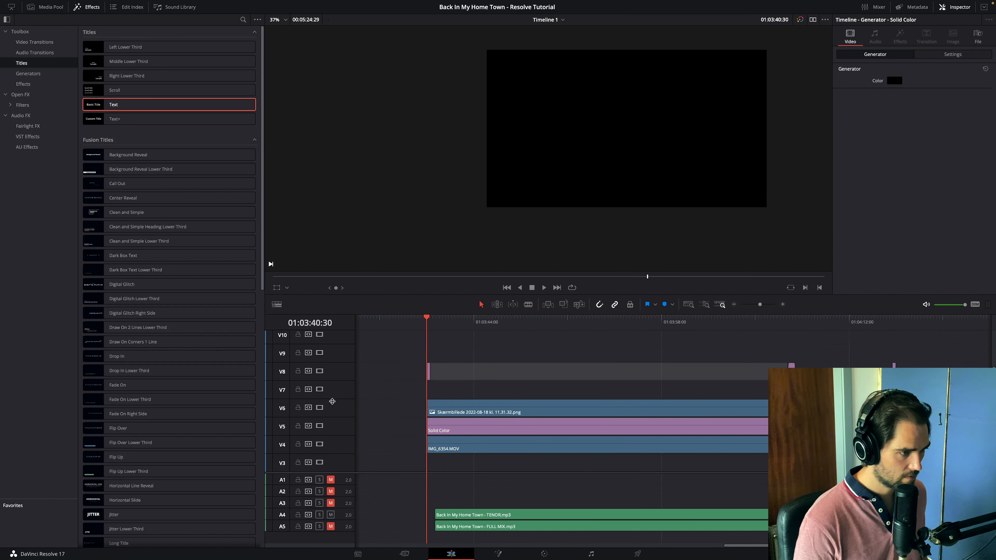
click(408, 393)
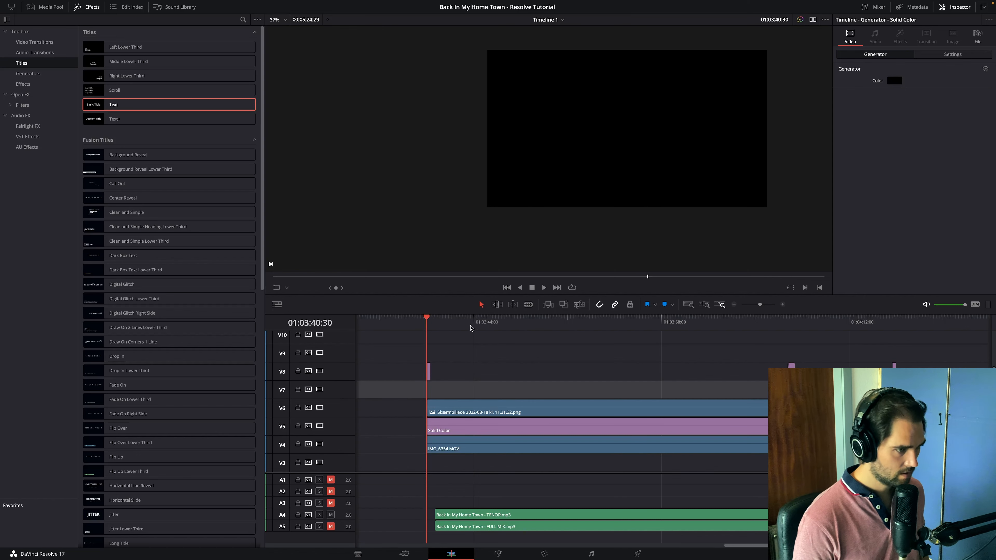
key(super+v)
click(450, 321)
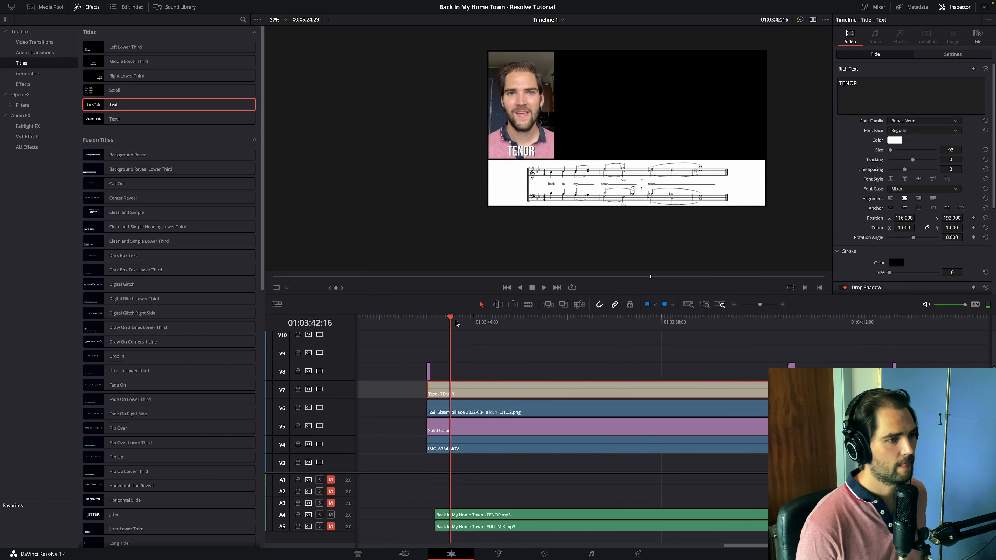
- Raise the LEAD solo version's Solid Color clips to V8 and place a LEAD title on V7 at X 355, Y 192
scroll(471, 390, left, 10)
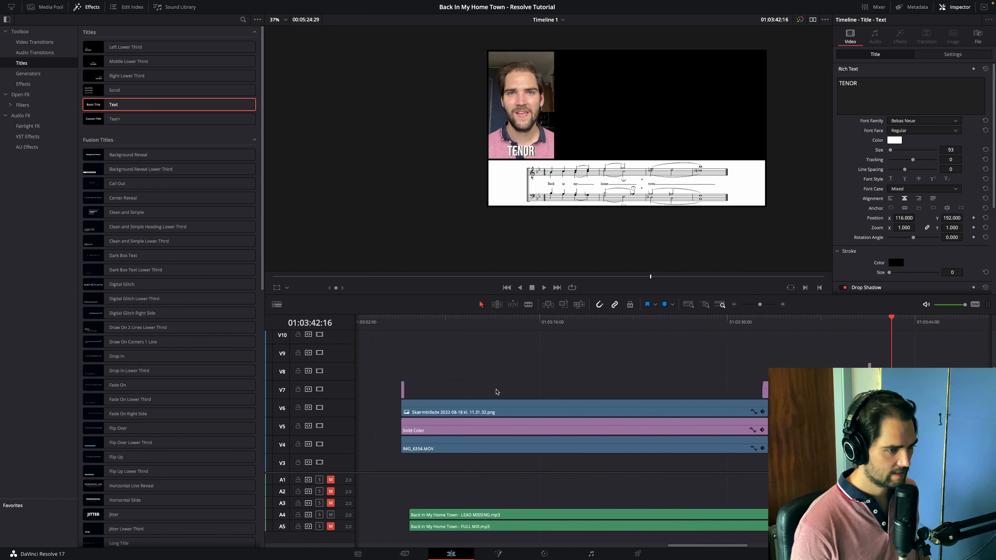
drag(444, 387, 824, 371)
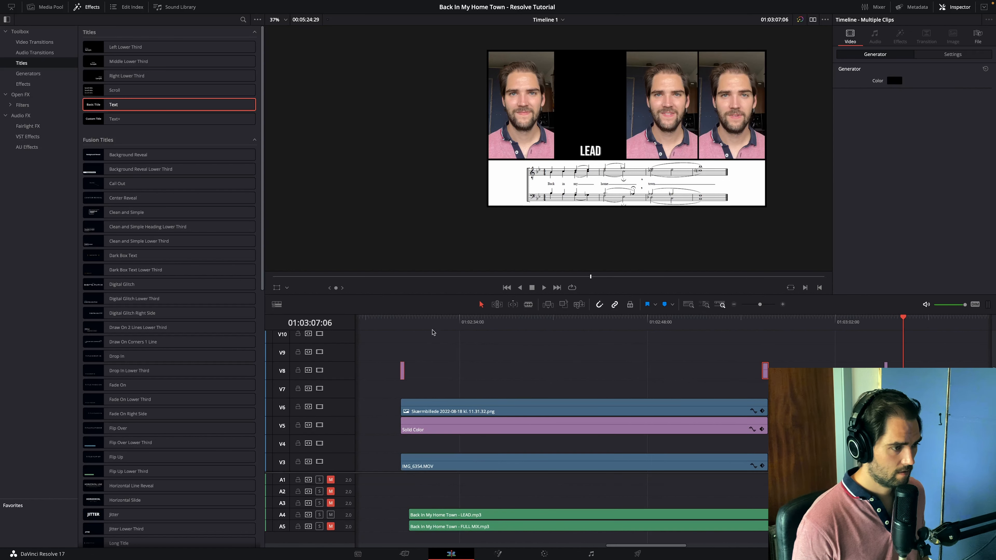
drag(416, 323, 400, 323)
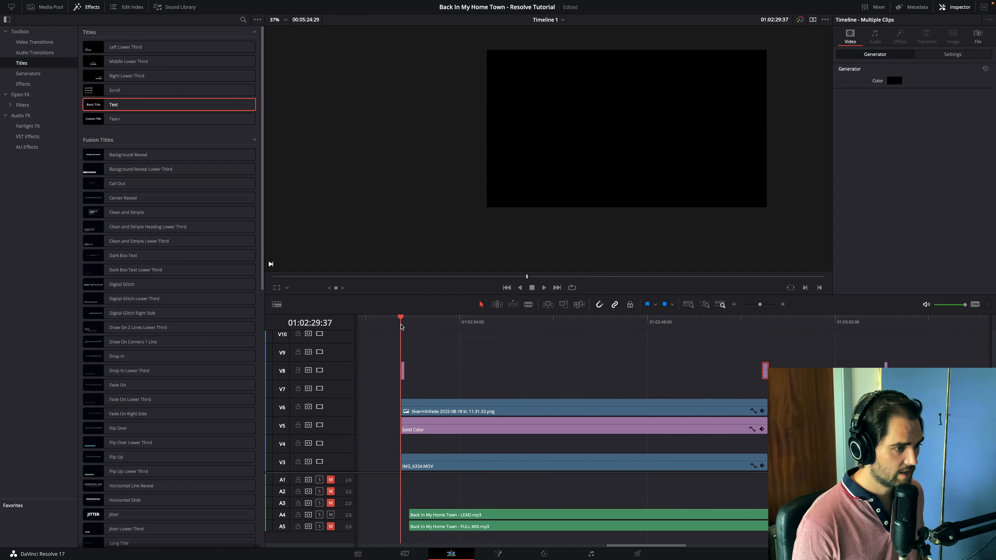
click(371, 383)
key(ctrl+v)
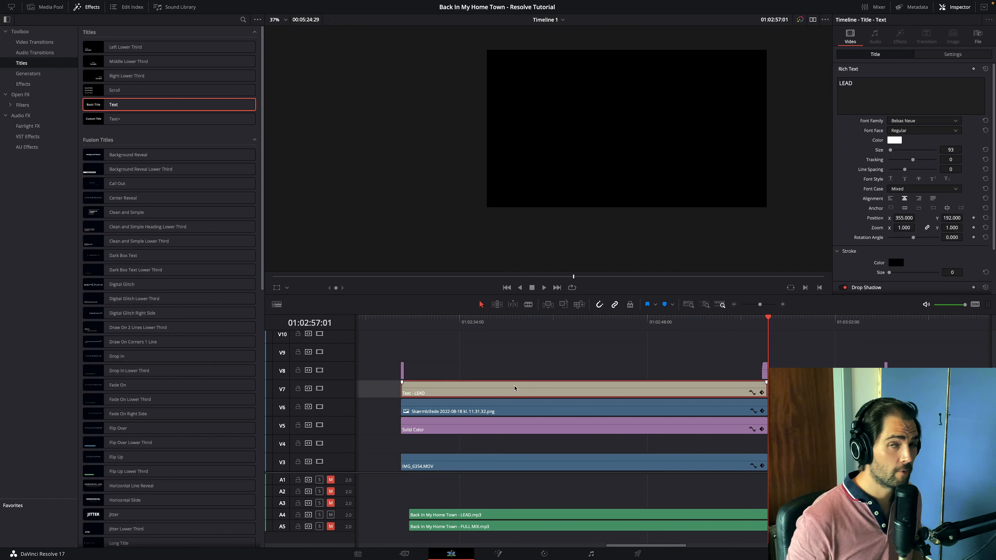
click(429, 324)
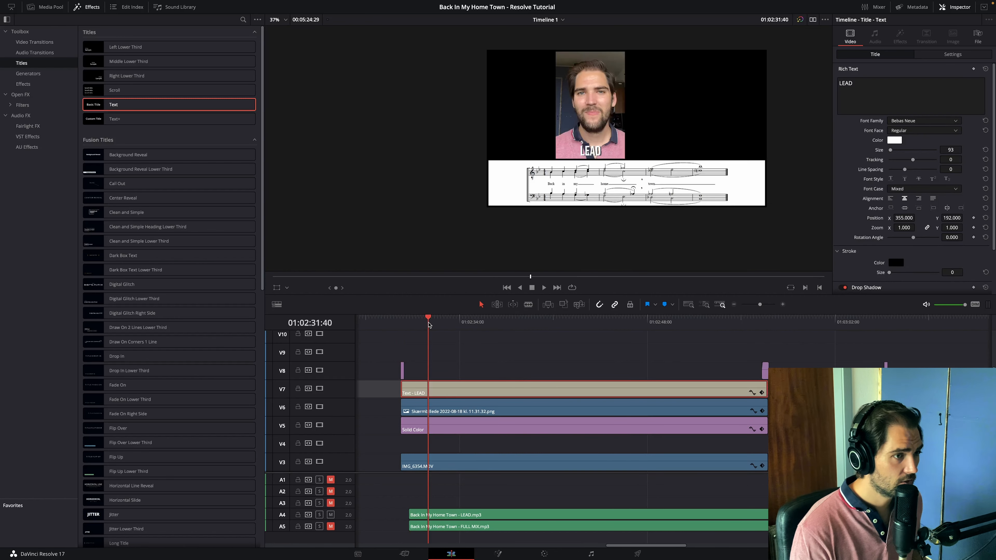
- Raise the BARI MISSING version's Solid Color clips to V8 and target V7 at the version's start
scroll(432, 325, left, 5)
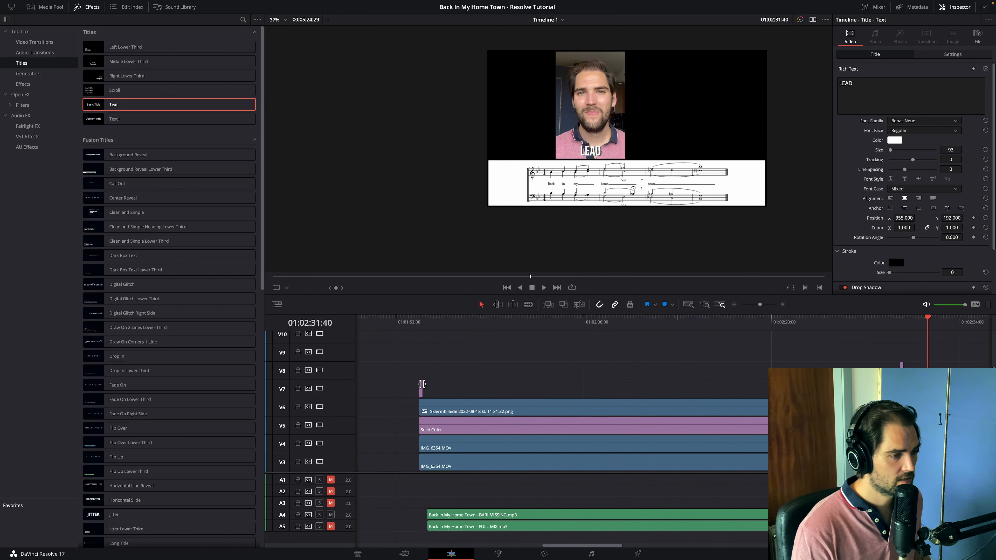
drag(411, 386, 953, 382)
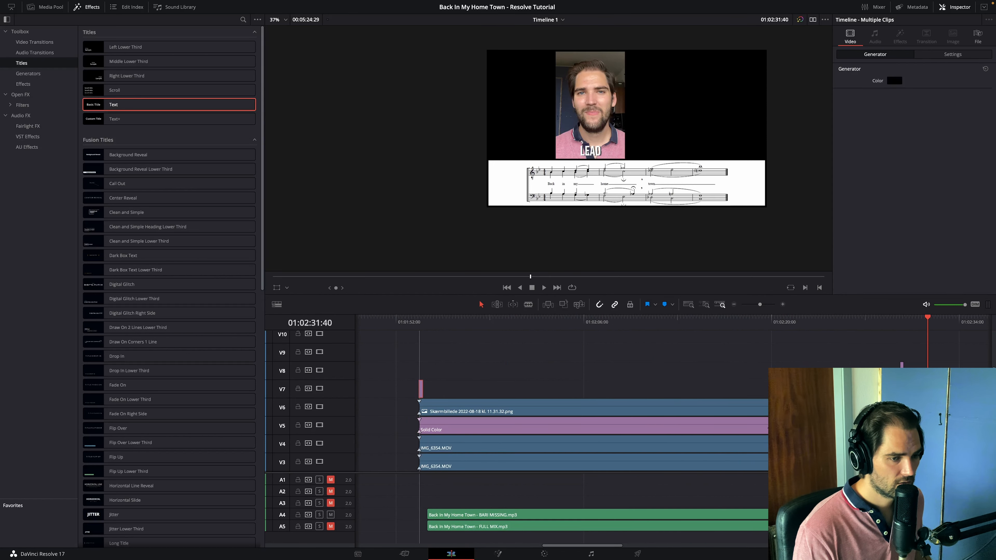
drag(783, 388, 783, 372)
click(509, 346)
click(418, 320)
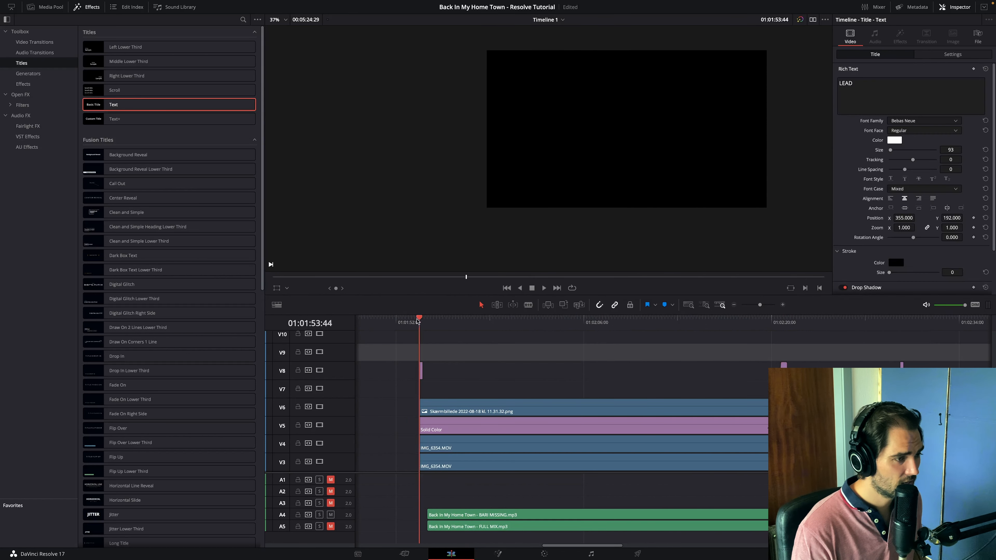
click(399, 387)
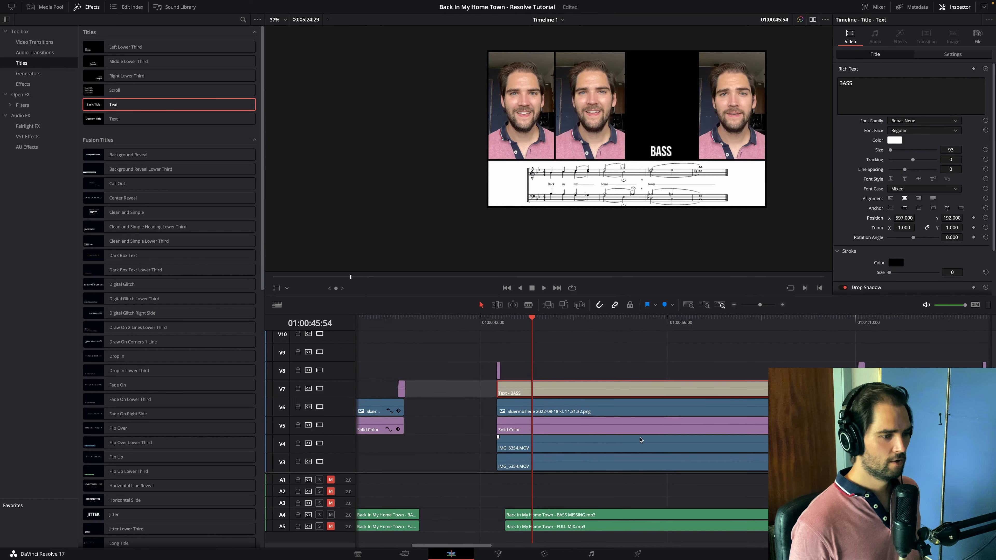
- Raise the BASS solo version's Solid Color clips to V8 and place the playhead at the version's start
scroll(635, 435, left, 10)
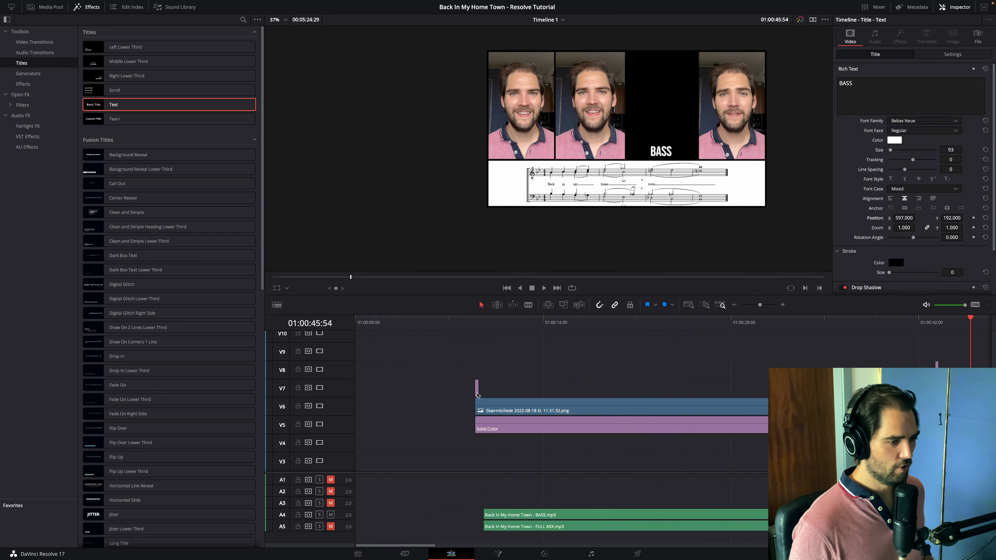
drag(658, 387, 838, 370)
click(473, 322)
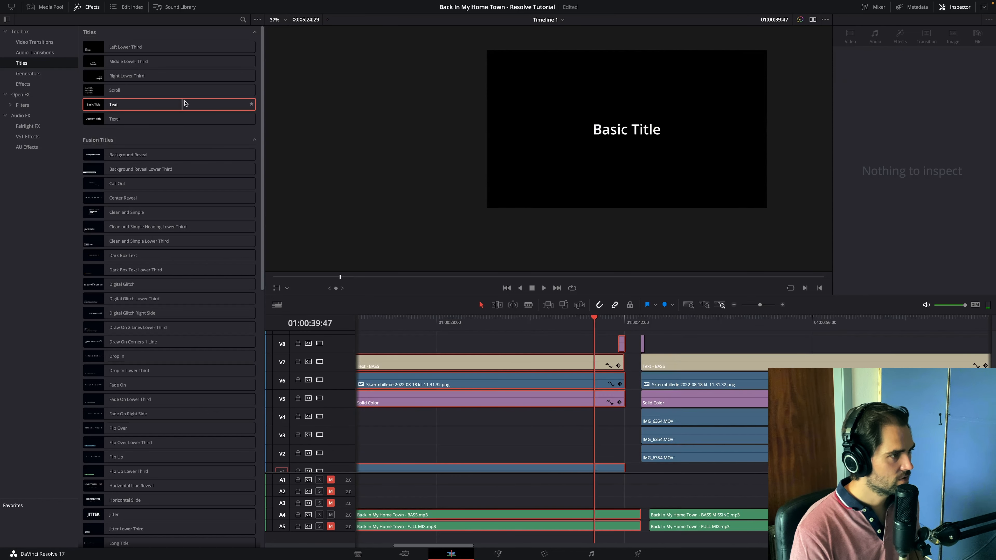
- Add a Text title on V9 between the BASS solo and BASS MISSING versions, reading YOUR TURN! in Bebas Neue
drag(184, 103, 641, 338)
click(631, 365)
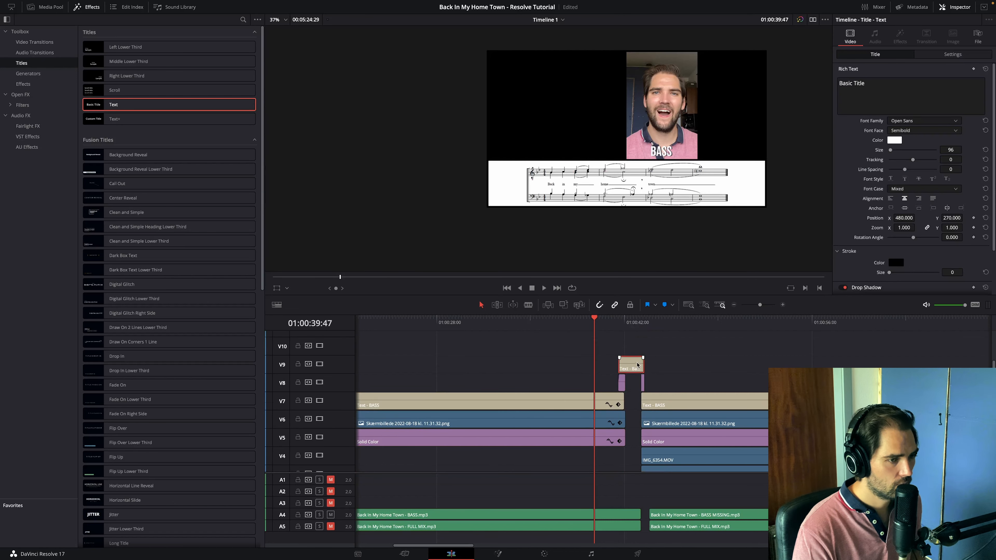
triple_click(888, 96)
text(YOUT)
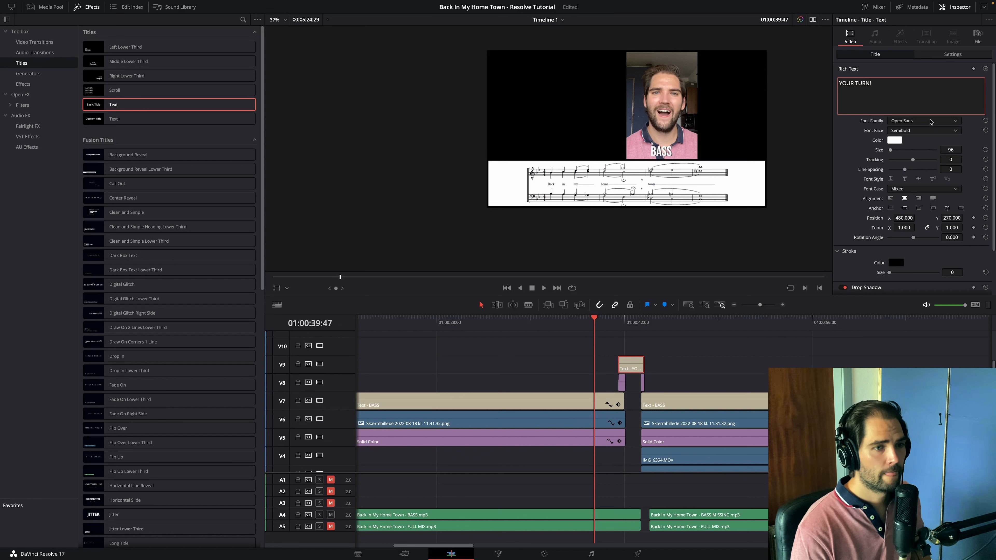
click(931, 122)
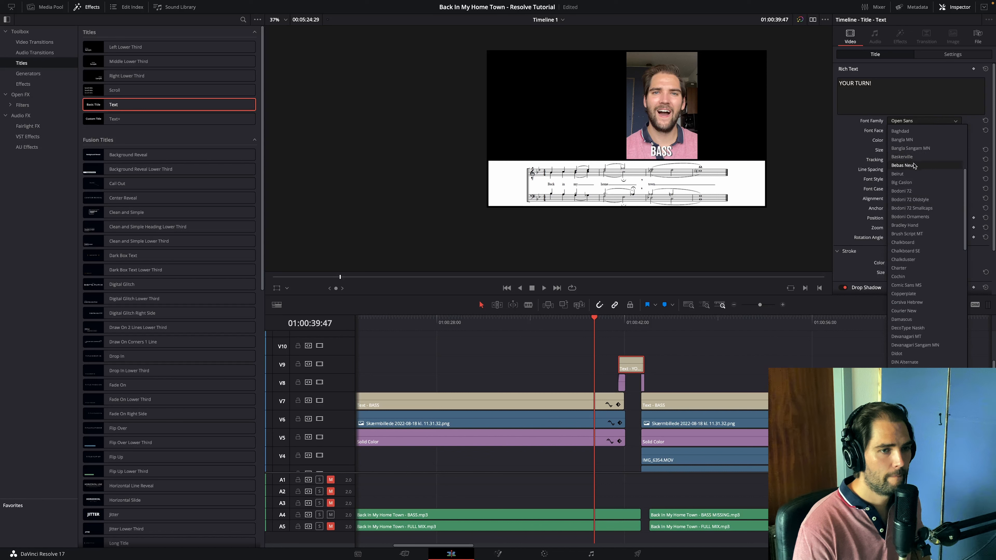
click(914, 165)
click(625, 324)
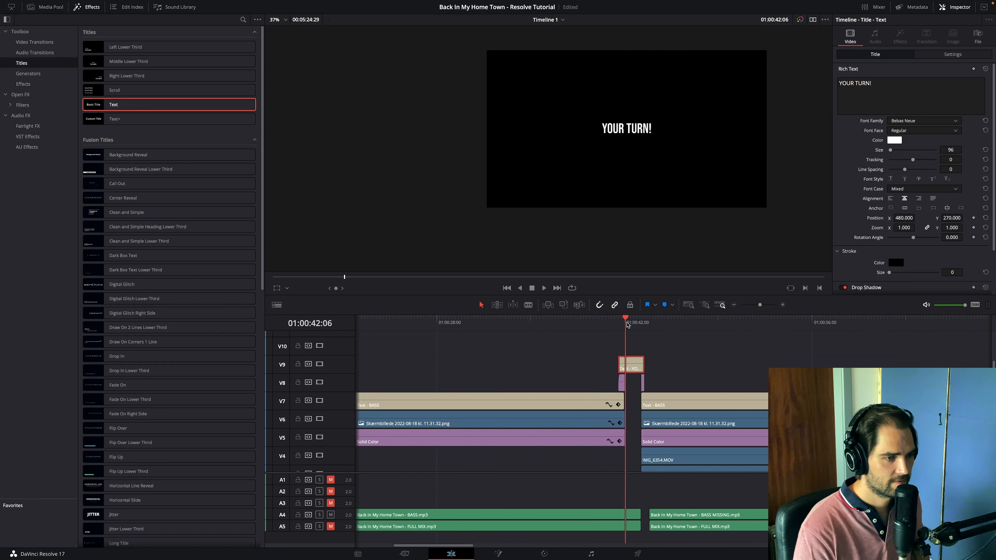
- Set the YOUR TURN! title's size to 251 and its dark grey drop shadow to offset X 4, Y -3, blur 1, opacity 100
drag(947, 150, 974, 149)
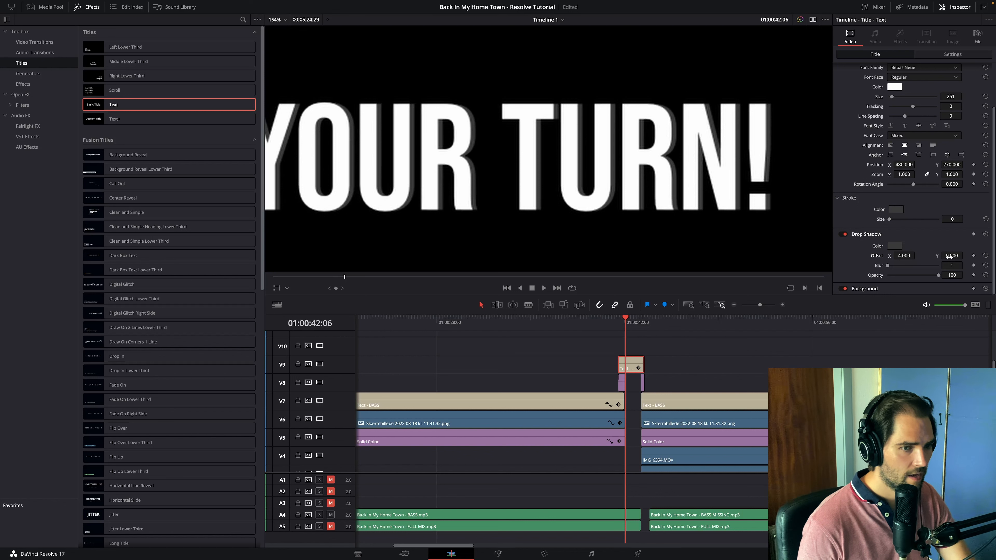
drag(949, 257, 942, 256)
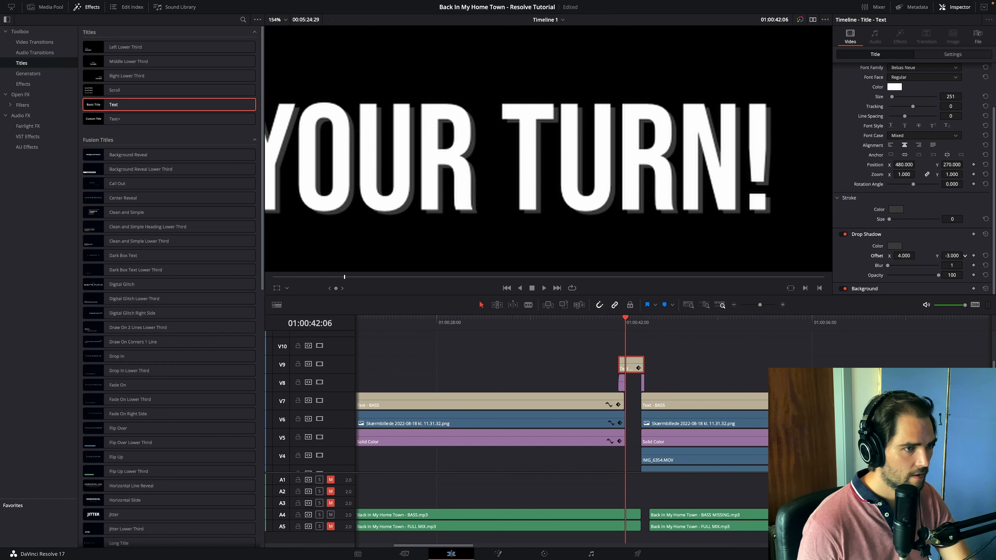
scroll(589, 234, down, 5)
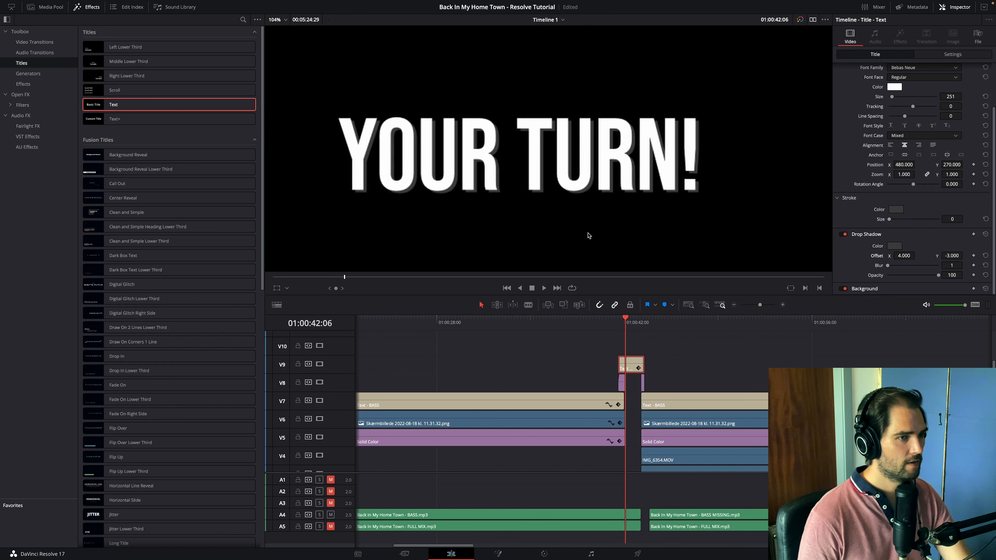
scroll(675, 341, up, 4)
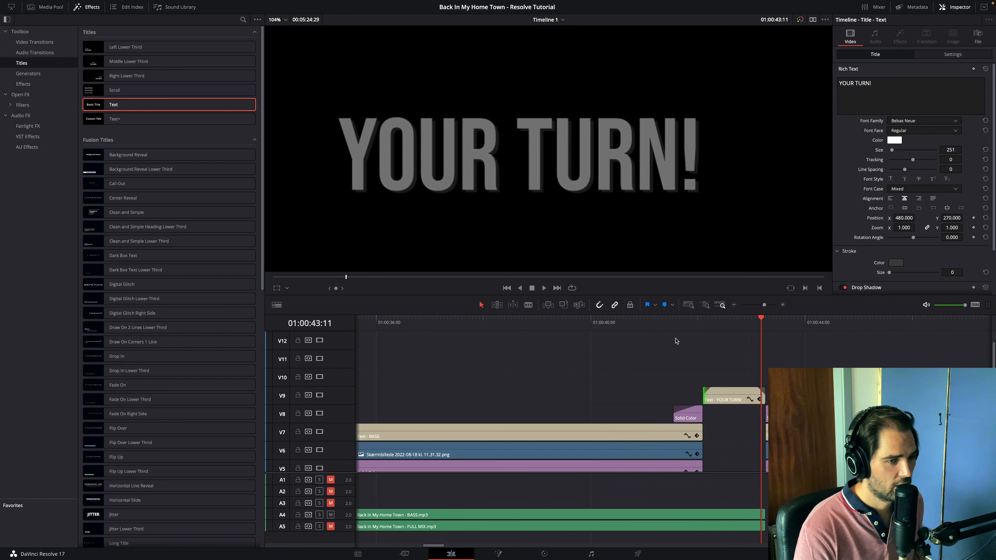
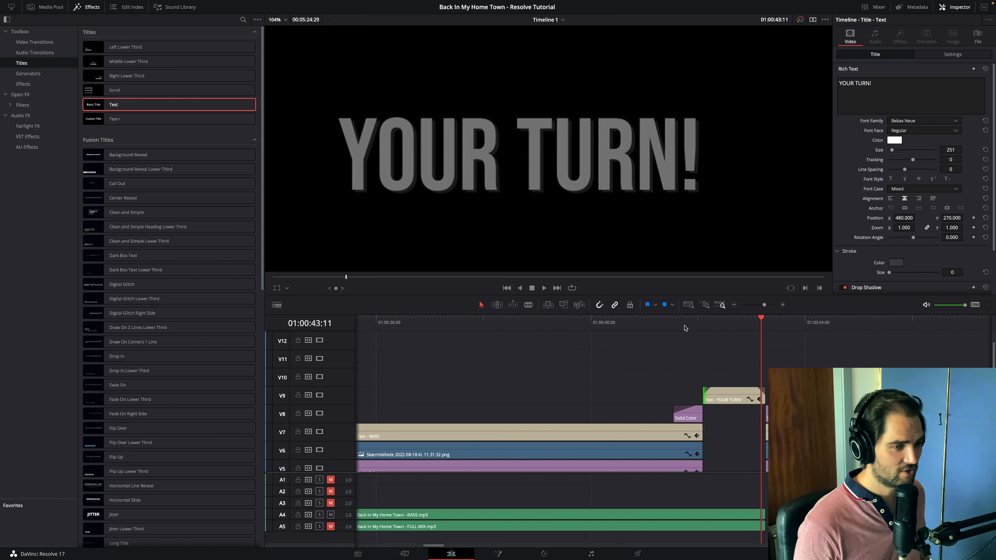
- Copy the YOUR TURN! title onto V9 in each of the remaining gaps between a solo version and its MISSING version
click(664, 325)
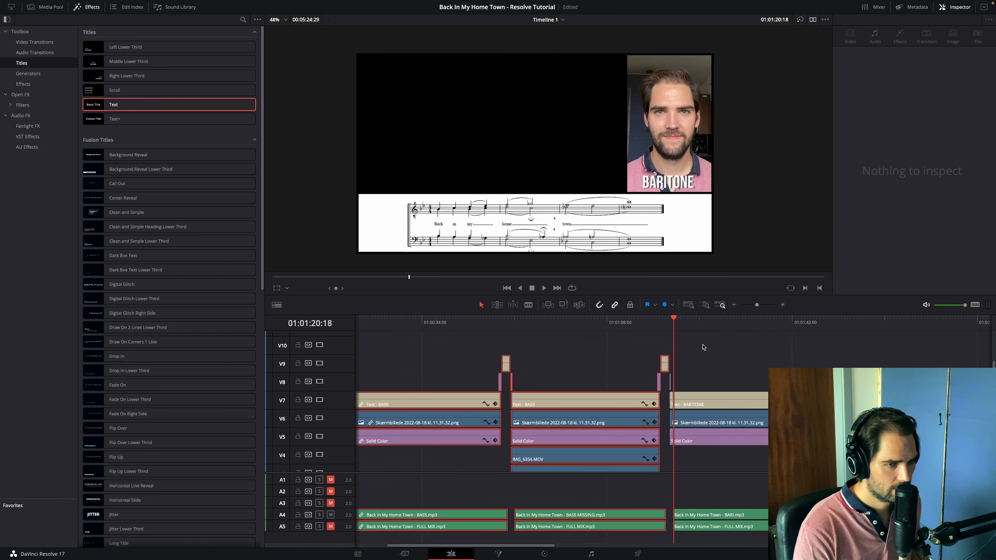
click(664, 364)
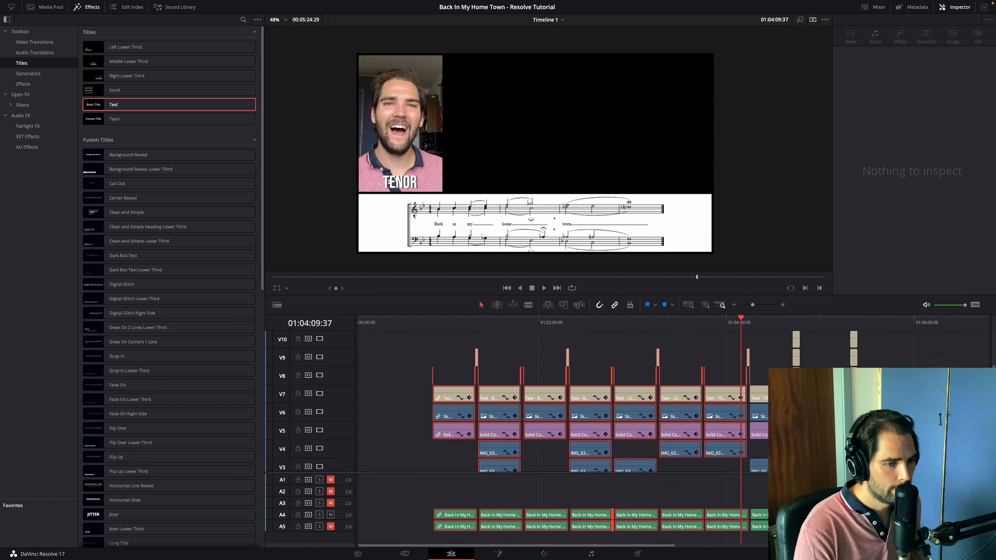
scroll(831, 358, down, 1)
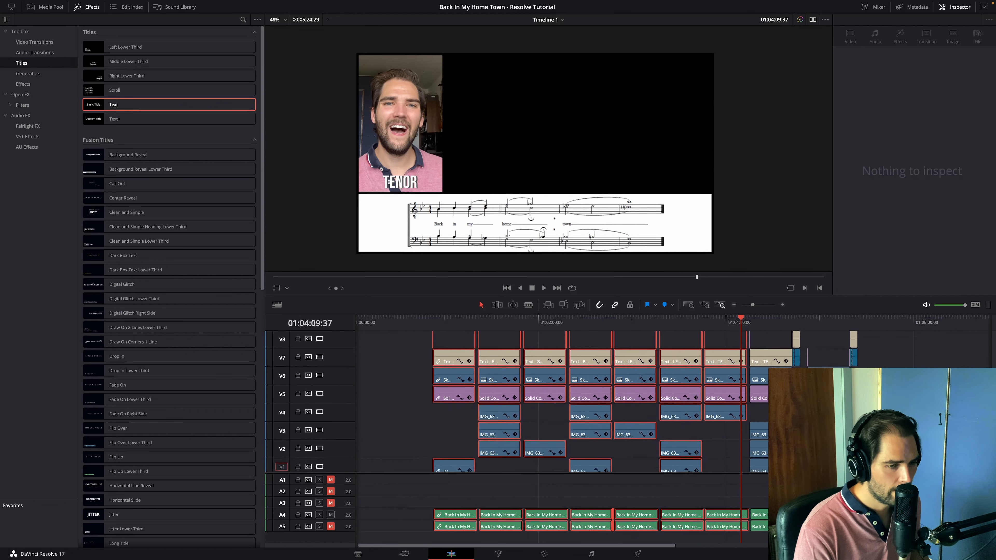
scroll(830, 359, up, 2)
click(822, 349)
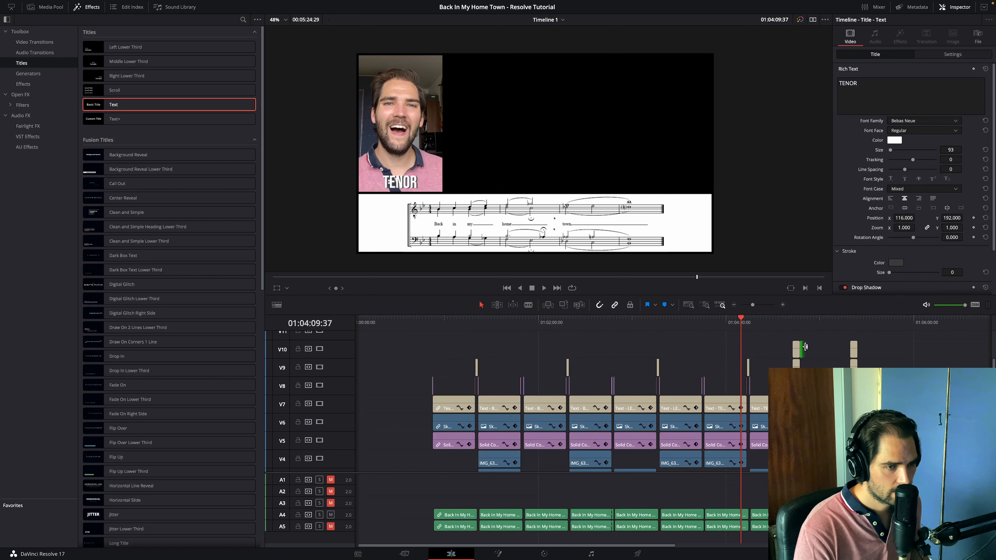
- Shift the final full-quartet version and its closing titles further along the timeline, and hide the effects library
drag(930, 342, 805, 469)
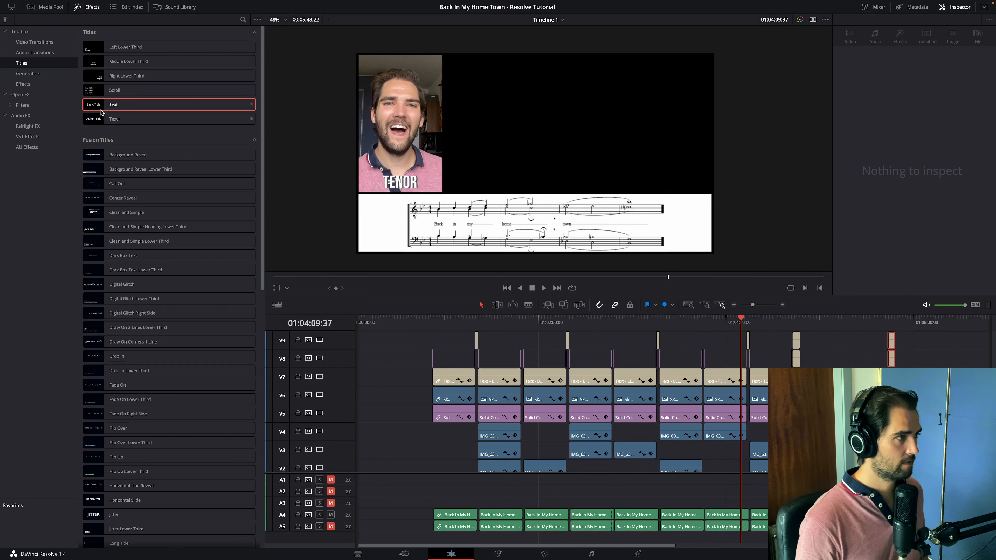
click(86, 7)
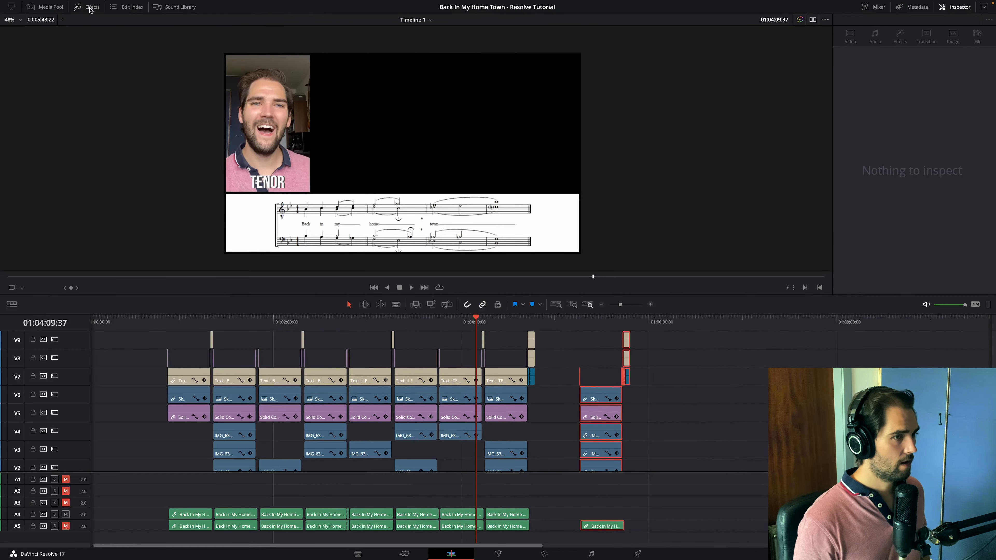
click(561, 373)
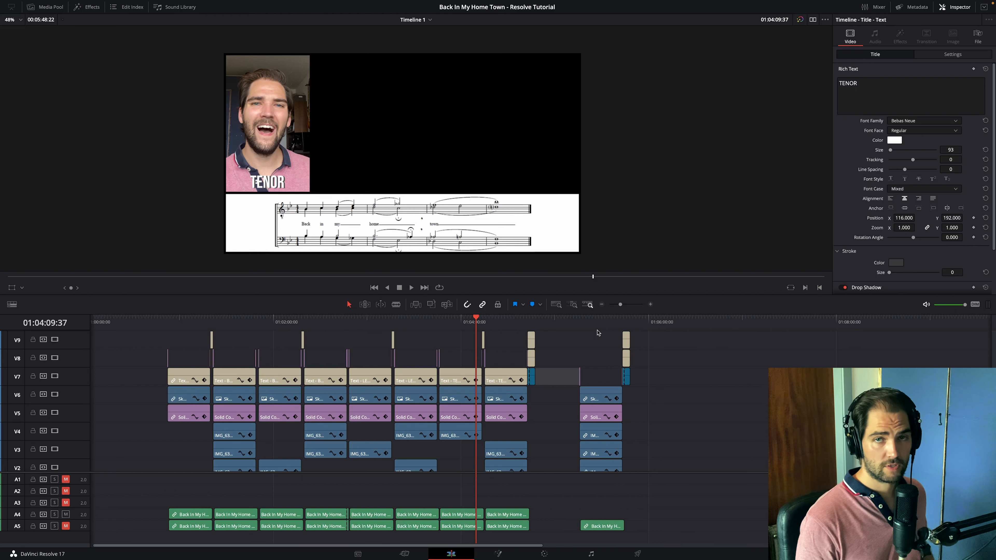
- Add a Text title on V8 at the start of the final full-quartet version, at 01:05:15:57
click(165, 322)
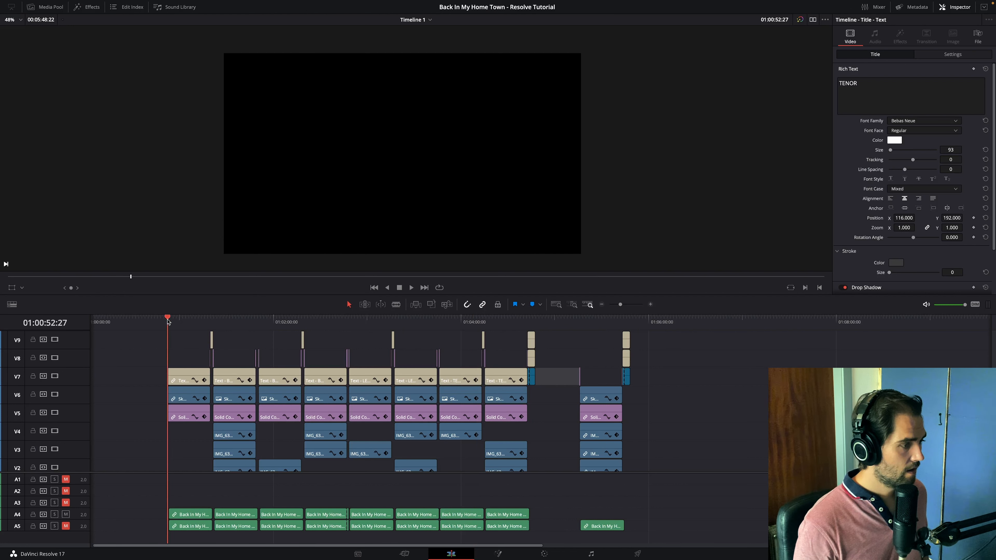
drag(168, 321, 623, 344)
key(Up)
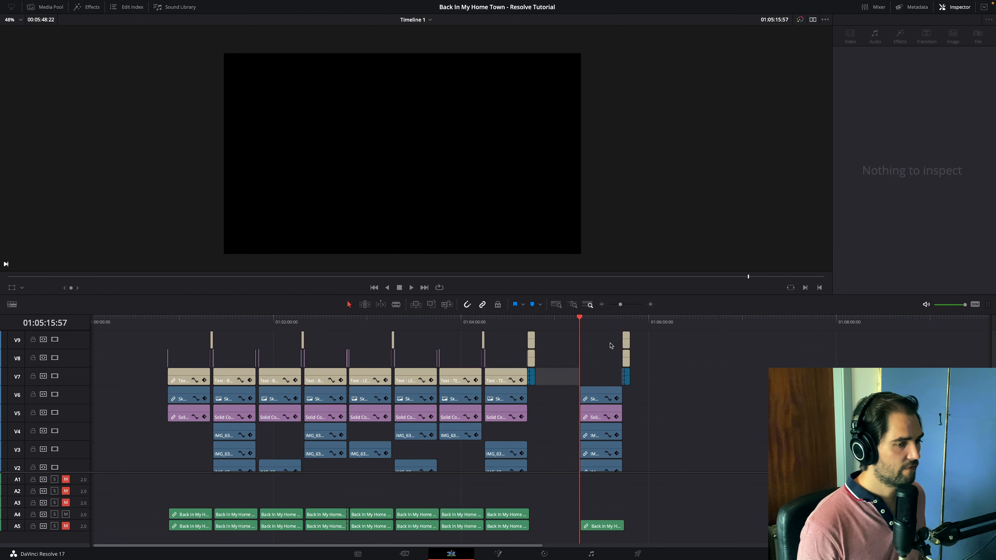
click(650, 305)
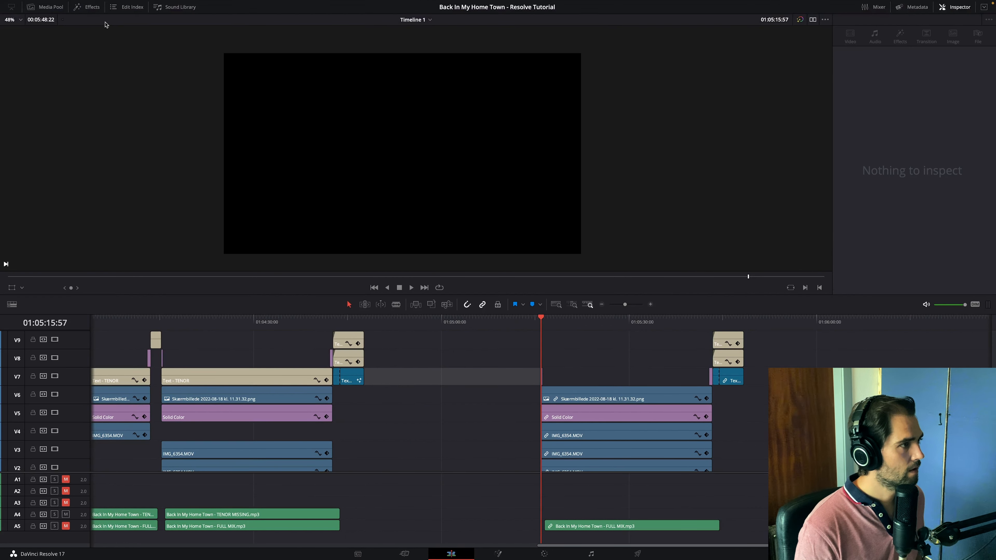
click(91, 8)
drag(127, 114, 678, 358)
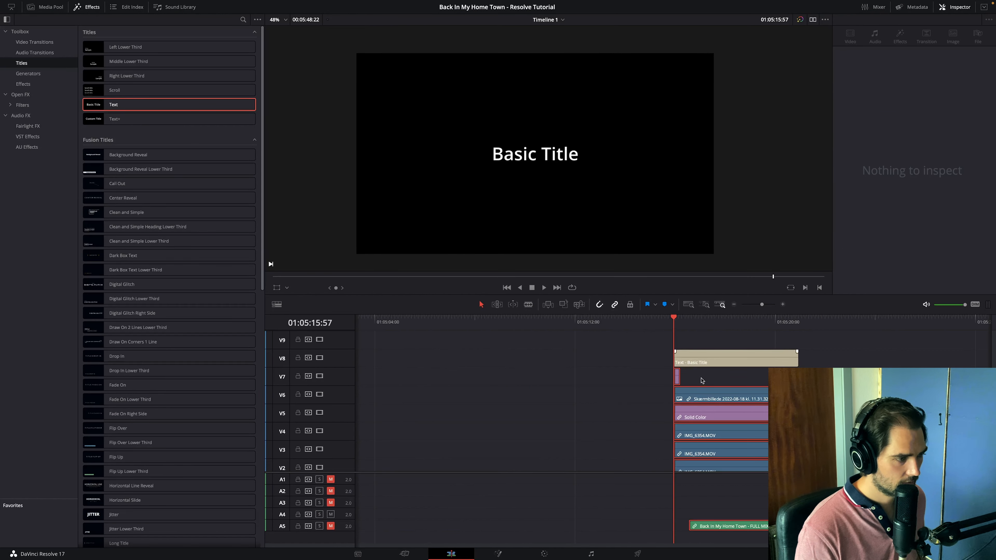
- Unlink the full-quartet version's clips, then swap tracks so the short Solid Color clip sits on V8 and the title on V7
click(687, 380)
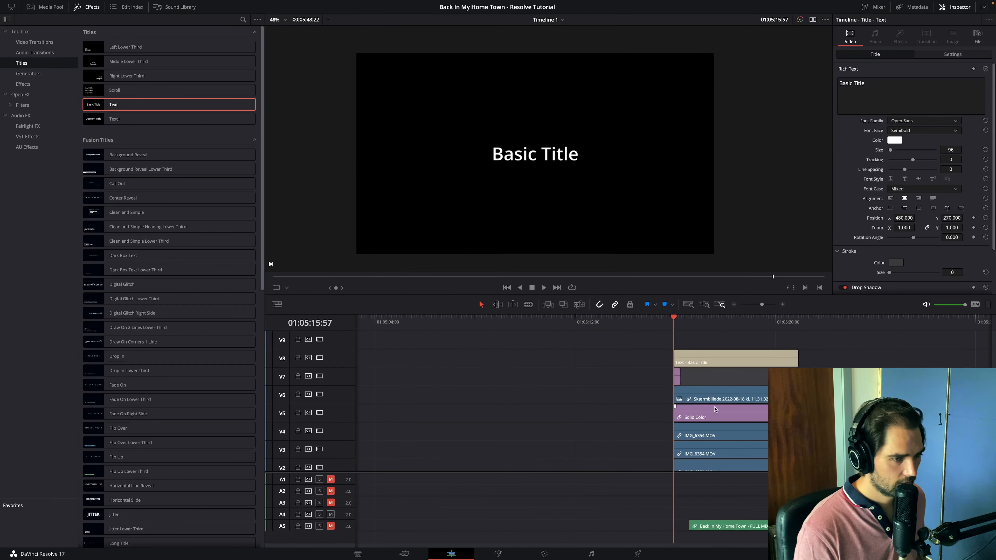
right_click(678, 380)
click(715, 384)
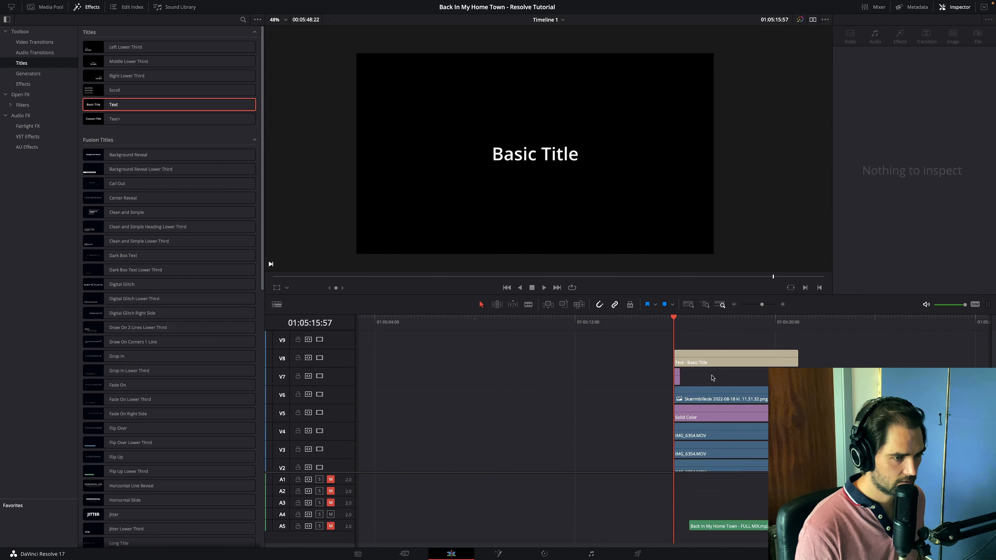
click(682, 379)
drag(678, 380, 677, 352)
- Make the new title read "BACK IN MY HOME TOWN" in quotation marks, in Bebas Neue at size 169 and position Y 254
click(687, 376)
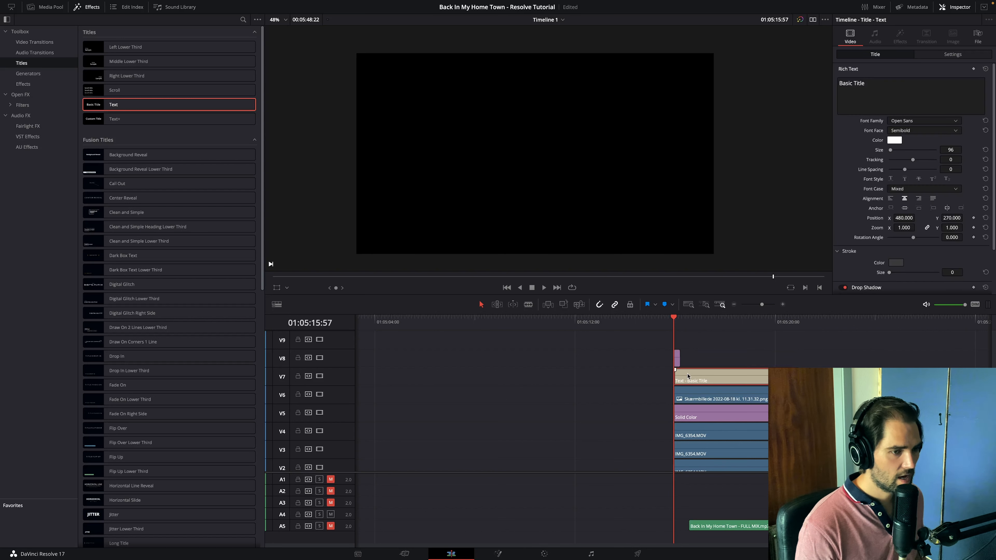
click(904, 108)
key(super+a)
text("BACK IN)
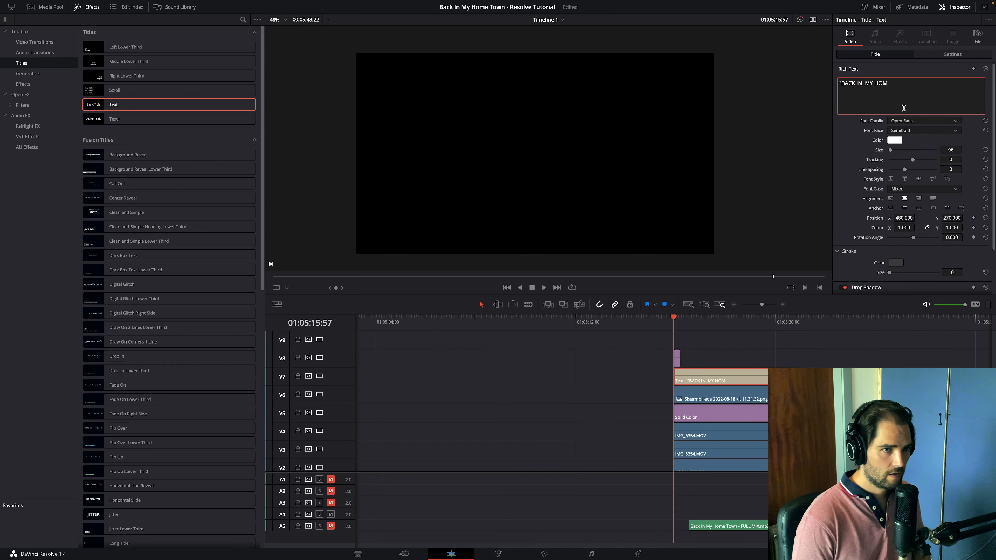
text(  MY HOME TOWN)
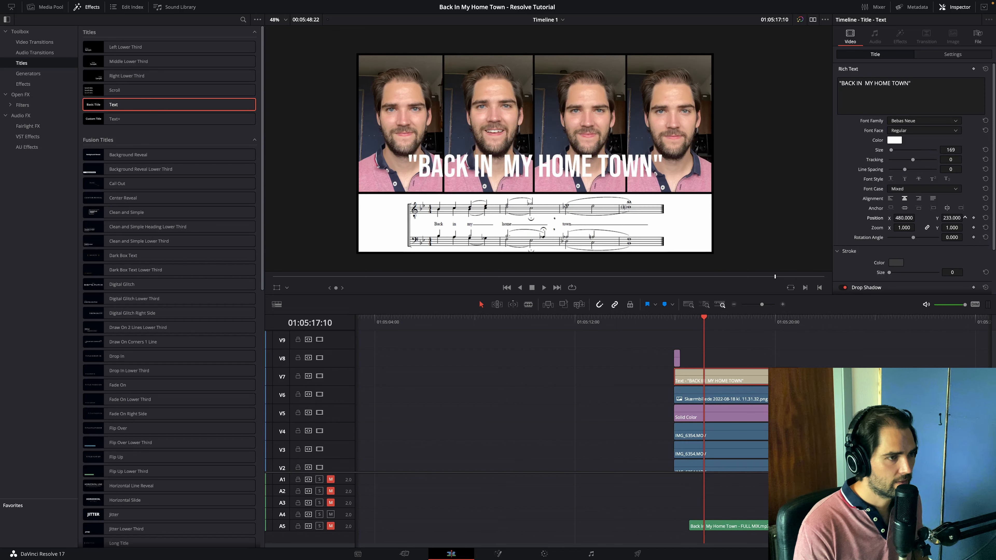
drag(952, 218, 960, 217)
- Give the song title a drop shadow in the sampled dark grey stroke colour, offset X 4, Y -3, blur 1, opacity 100
scroll(917, 252, down, 3)
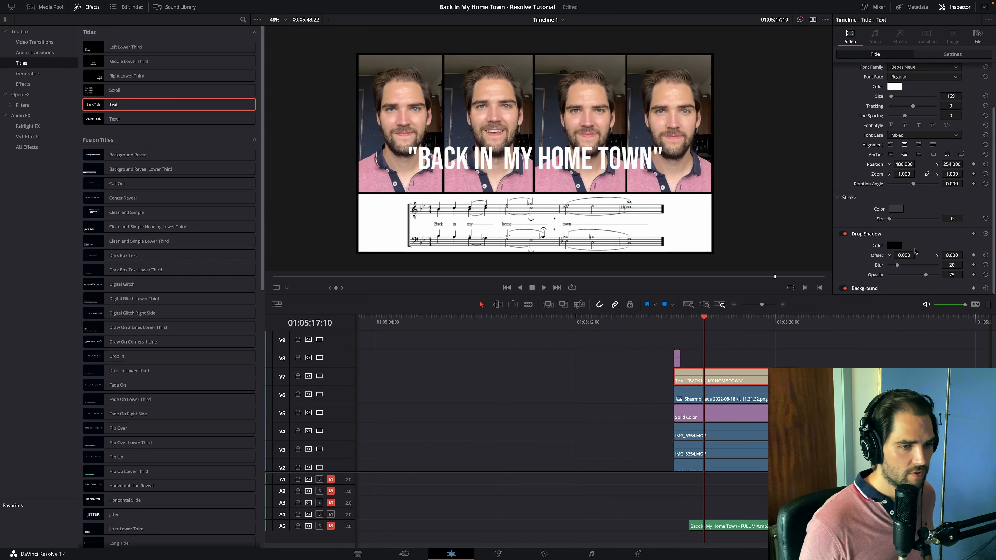
click(895, 245)
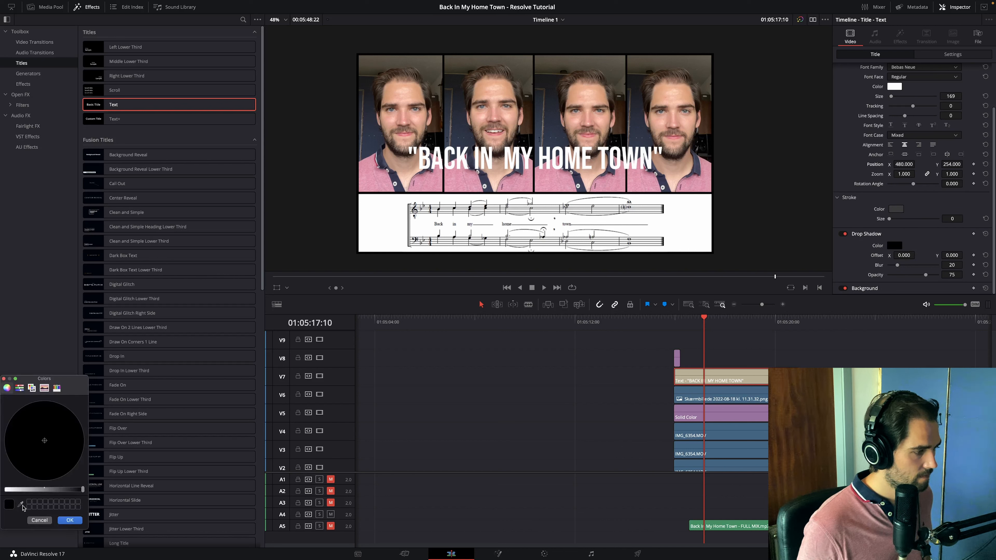
click(20, 504)
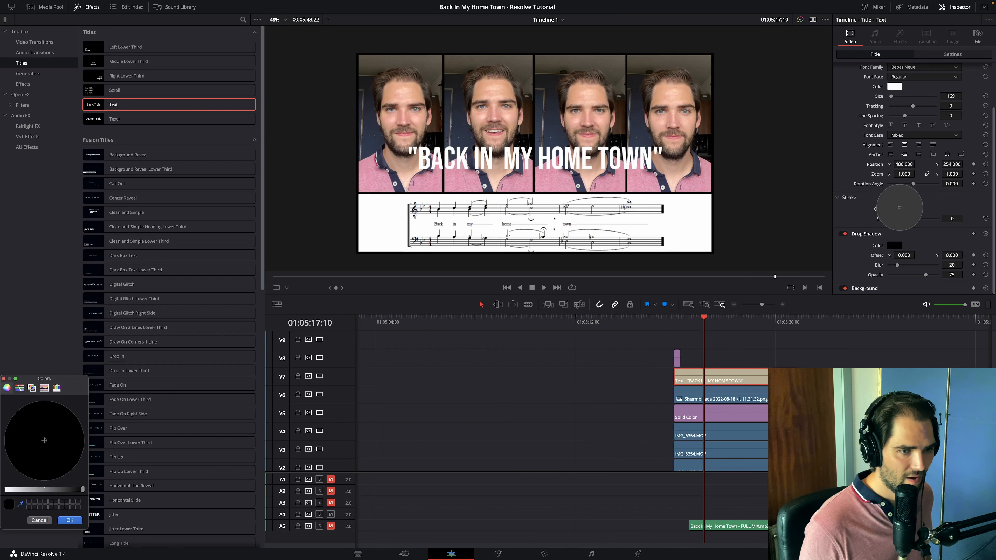
click(900, 207)
click(718, 378)
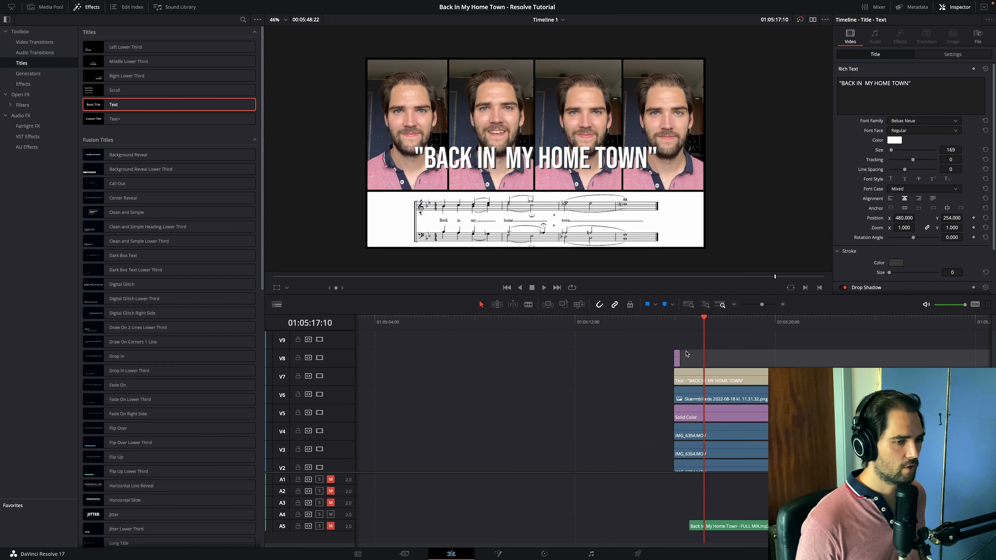
- Raise the short Solid Color clip to V9 and paste a copy of the song title onto V8 at the version's start
click(674, 318)
click(650, 364)
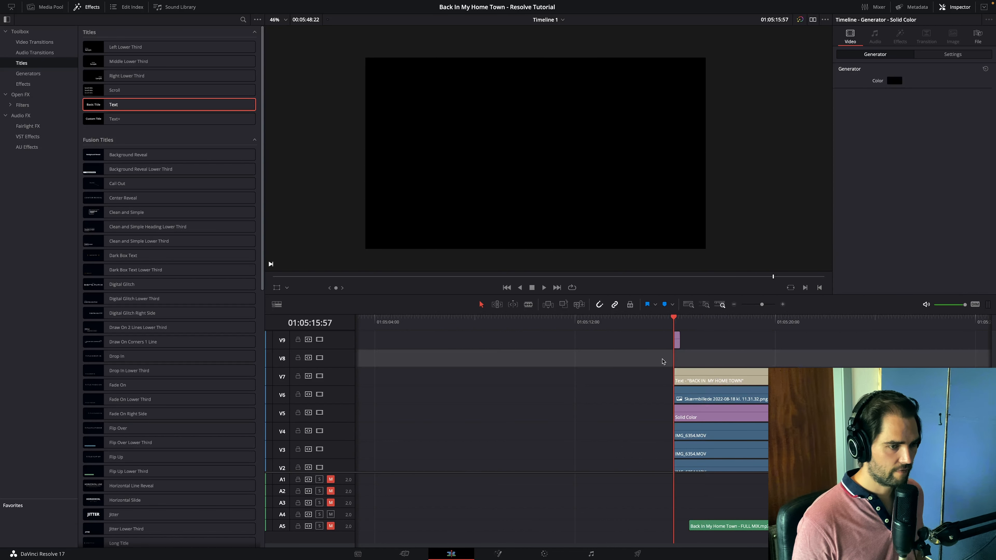
key(super+v)
- Rewrite the copied title as ARR. VAL HICKS, 1962 at size 60, position Y 196, and make both titles' drop shadows black
click(925, 96)
key(super+a)
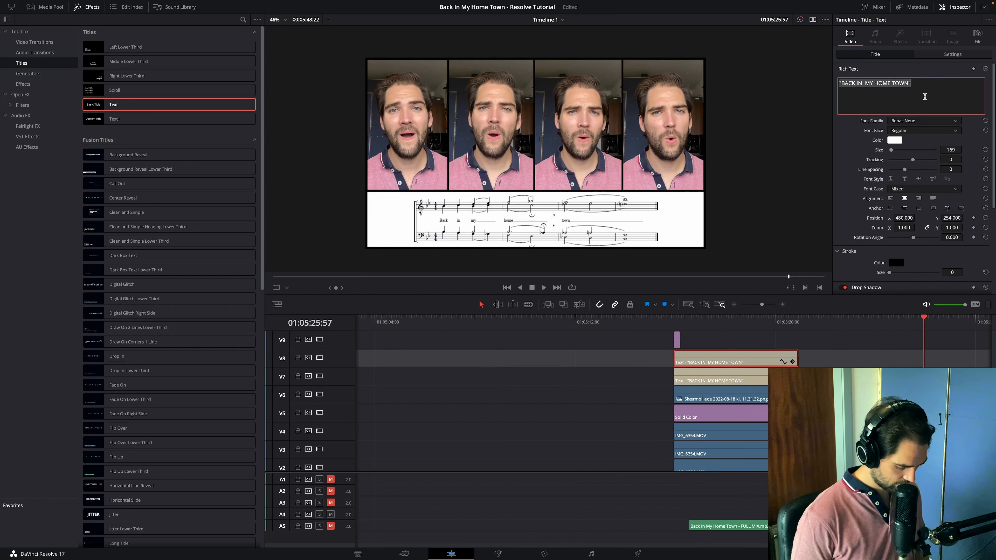
text(ARR .)
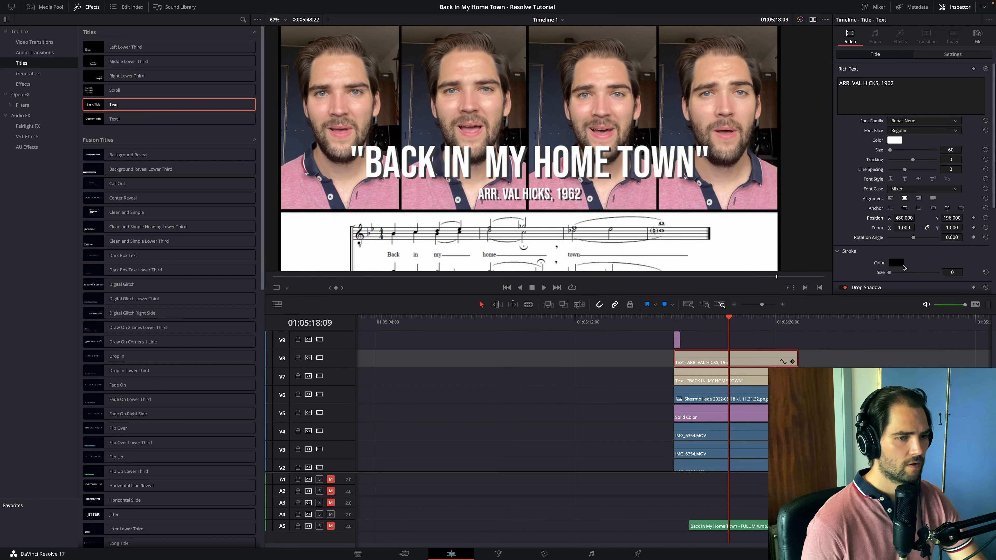
scroll(903, 267, down, 3)
click(895, 230)
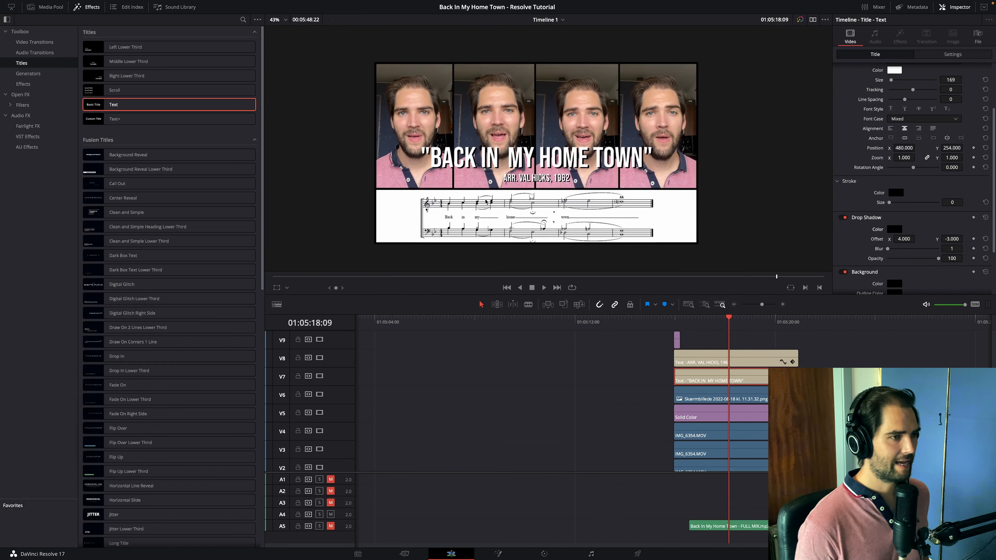
- Play back the opening of the full-quartet version to check how the song title and arranger credit appear
click(671, 321)
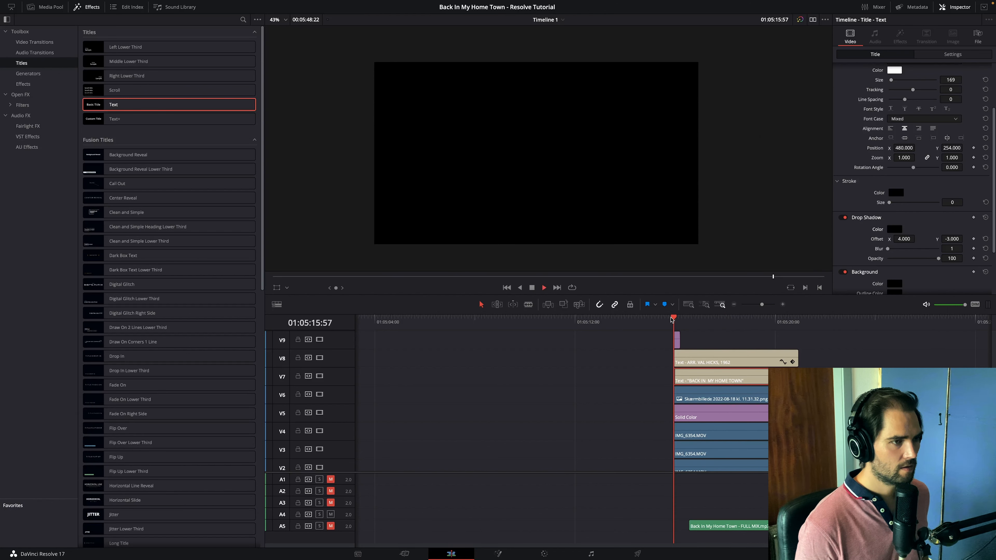
key(space)
key(space)
click(738, 320)
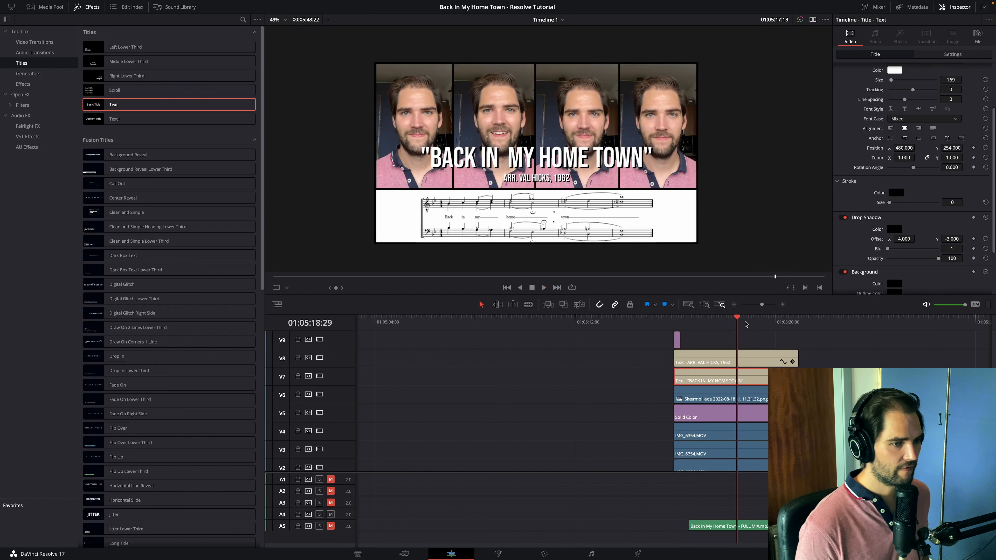
key(space)
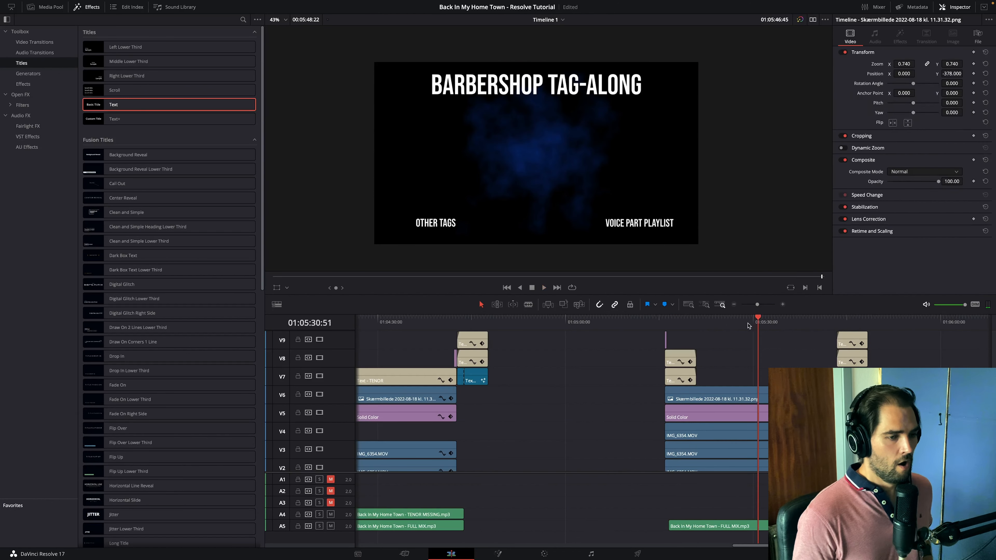
click(737, 321)
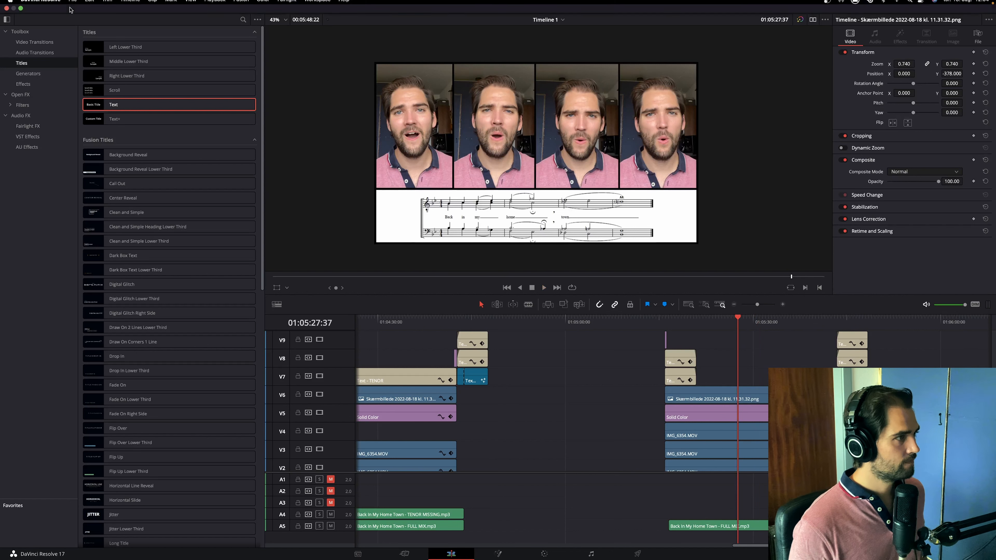
- Hide the effects library and open the Color page with clip 30, the full-quartet version's V4 singer clip, selected
click(86, 7)
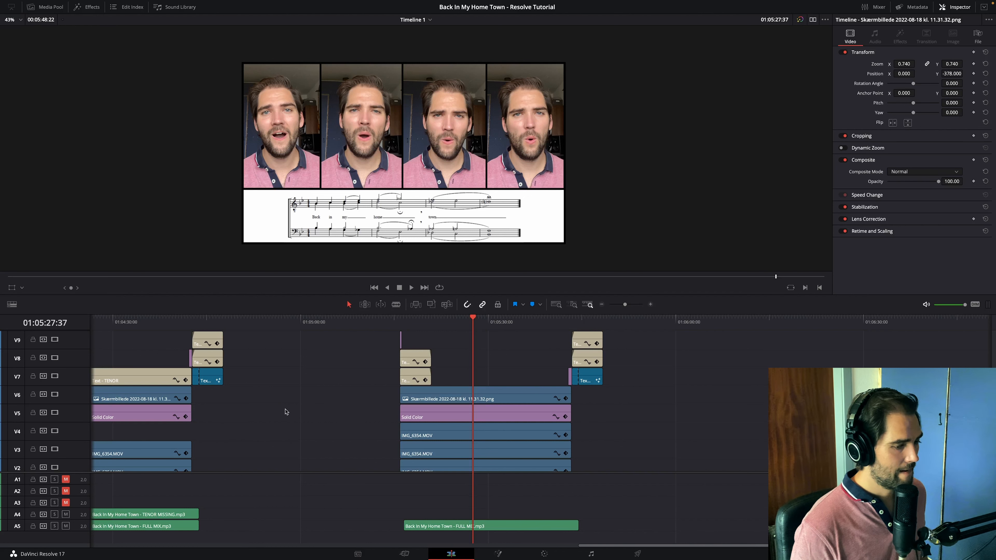
click(545, 553)
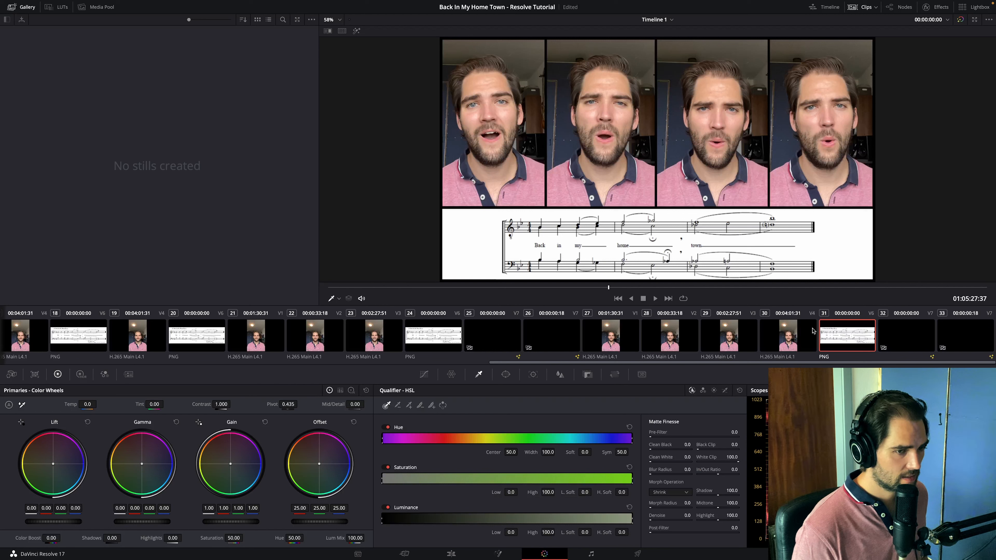
click(792, 334)
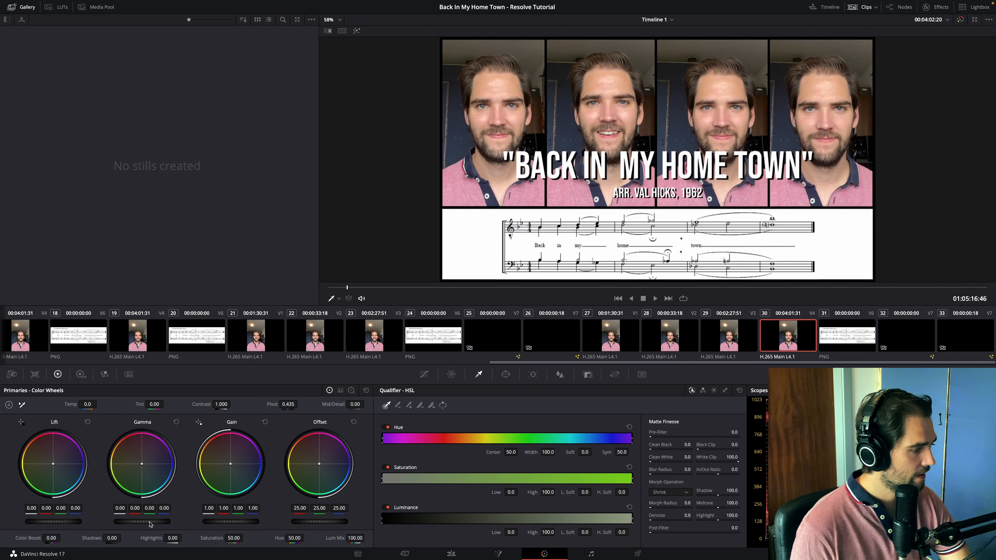
- Grade clip 30 with gamma -0.06, a very slightly lowered lift and gain 1.17, reducing the red gain to 0.94
drag(150, 525, 143, 525)
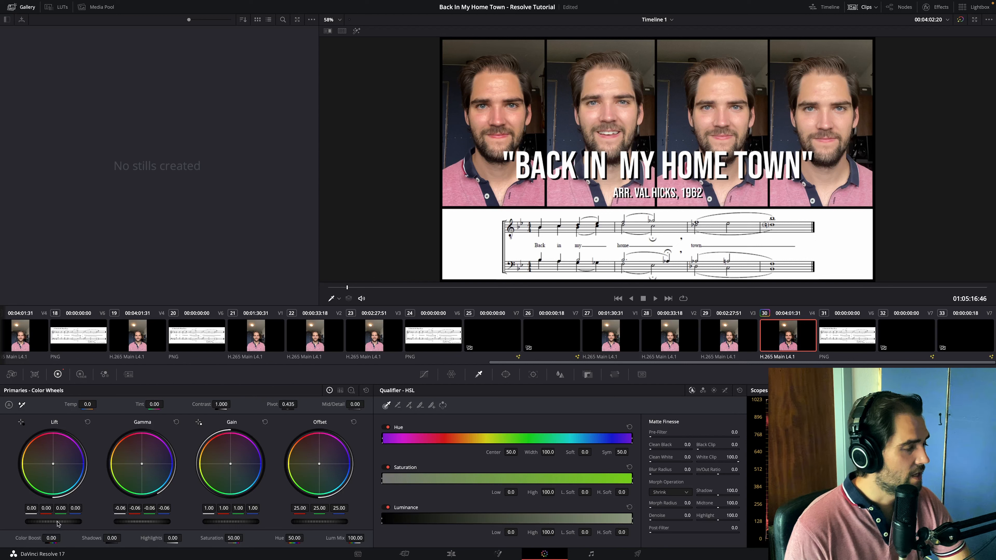
mouse_move(53, 522)
mouse_down()
mouse_move(65, 522)
mouse_move(52, 522)
mouse_up()
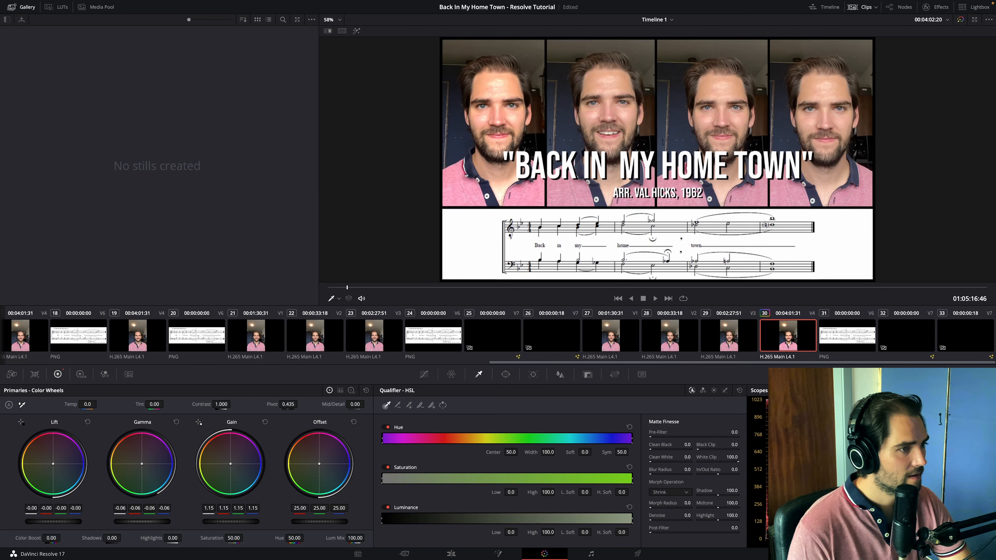
drag(230, 522, 232, 522)
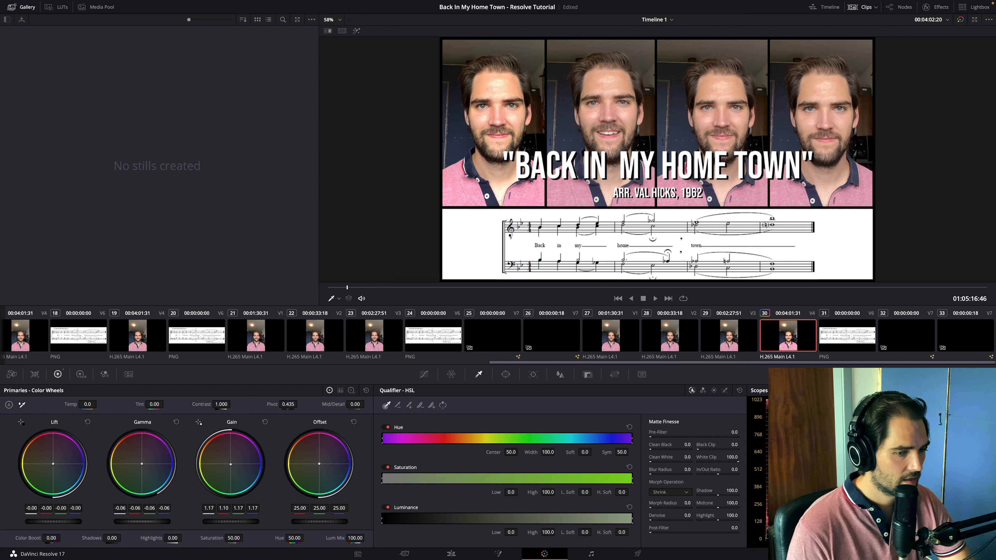
drag(223, 508, 213, 508)
drag(135, 508, 129, 508)
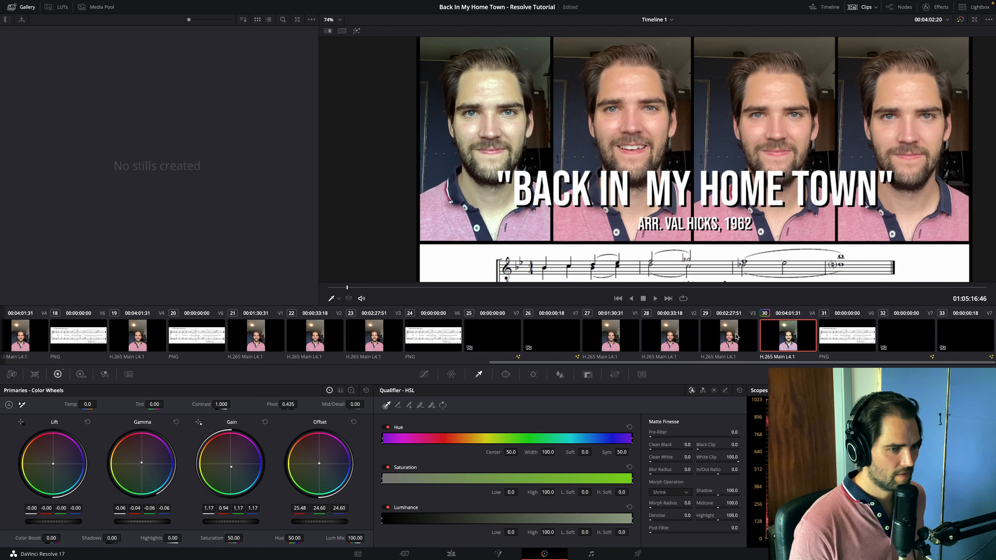
- Apply the grade of clip 30 to all the other singer clips, from clip 01 through clip 29, leaving out the sheet-music images and titles
drag(736, 337, 610, 338)
drag(392, 339, 21, 339)
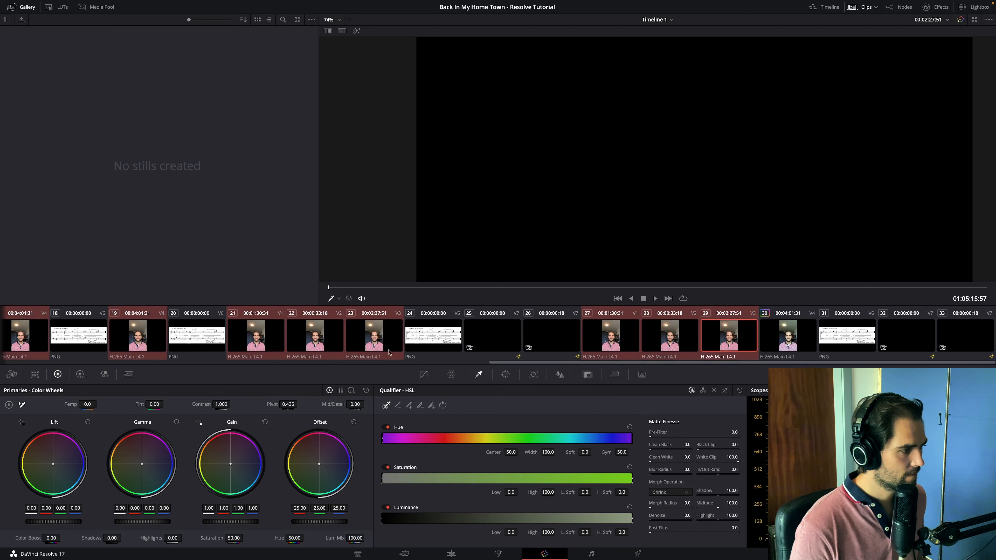
drag(770, 362, 476, 353)
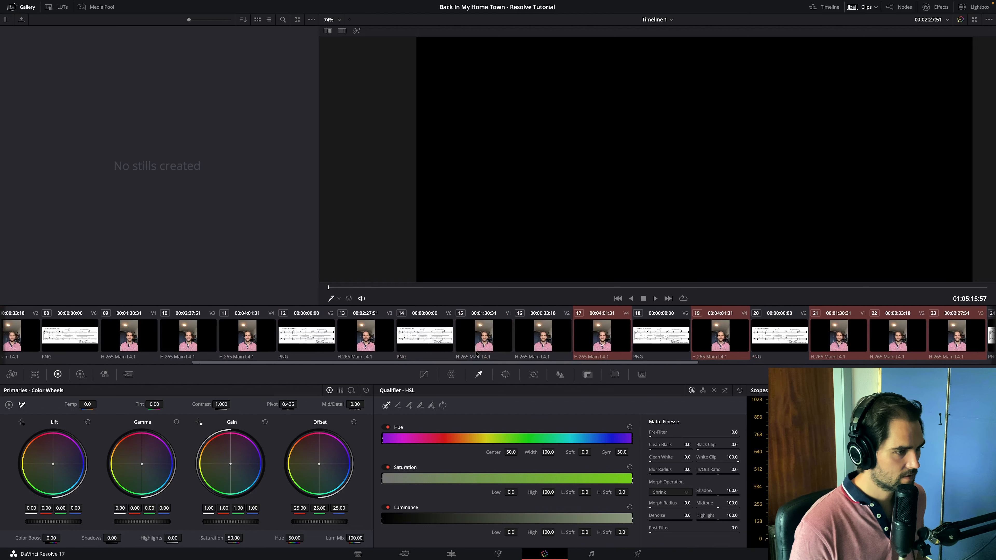
ctrl+click(527, 330)
ctrl+click(485, 332)
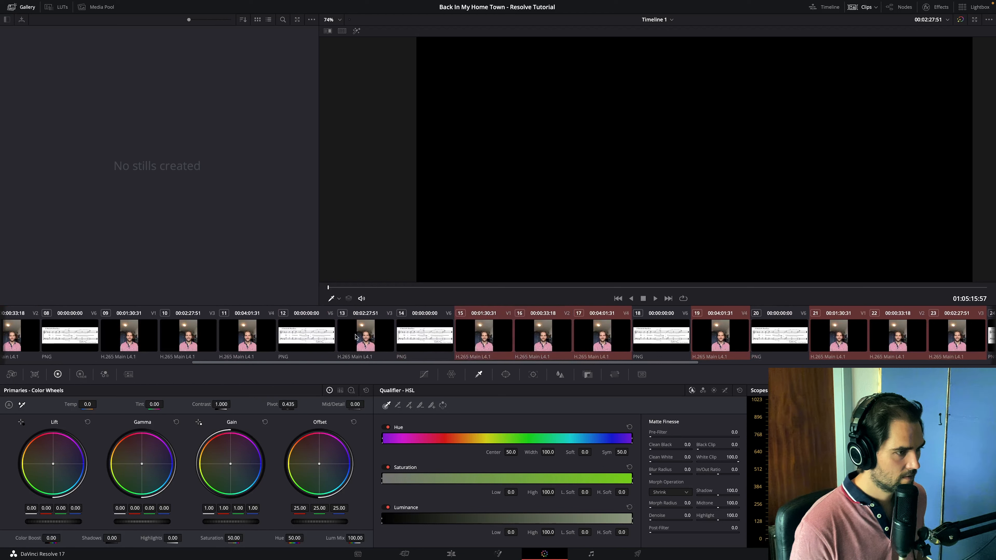
ctrl+click(356, 336)
ctrl+click(257, 337)
ctrl+click(168, 336)
ctrl+click(149, 336)
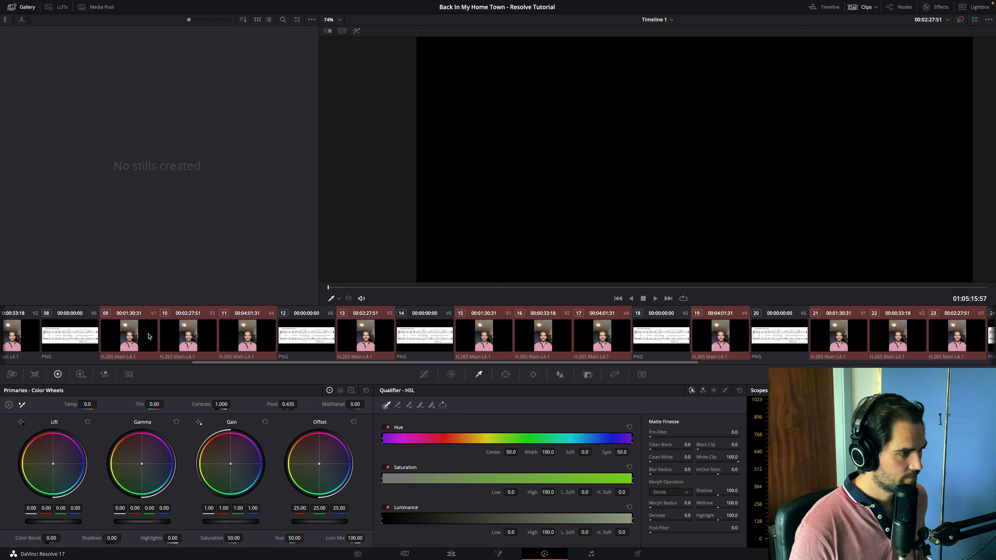
super+click(7, 345)
drag(326, 363, 172, 363)
ctrl+click(181, 344)
ctrl+click(114, 340)
ctrl+click(78, 340)
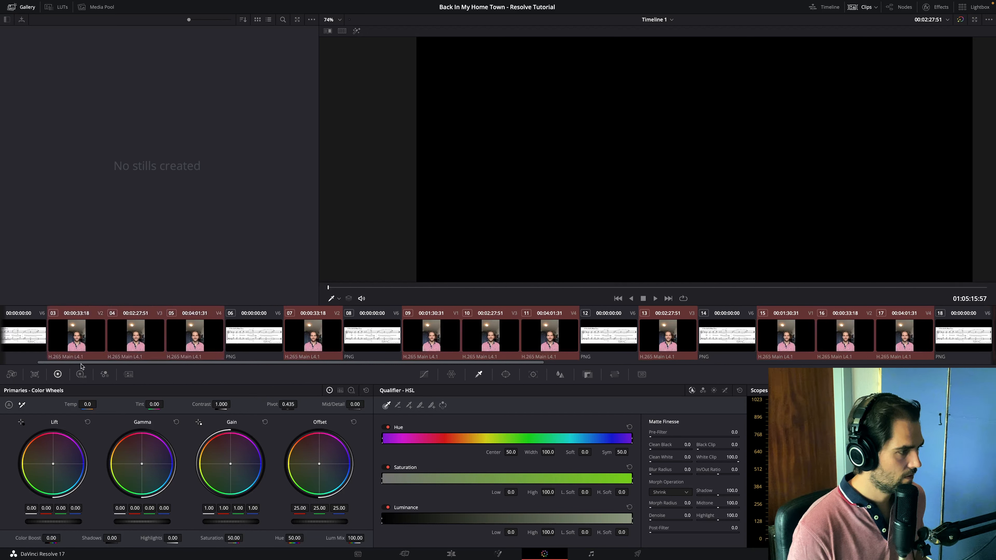
drag(81, 364, 44, 364)
ctrl+click(23, 352)
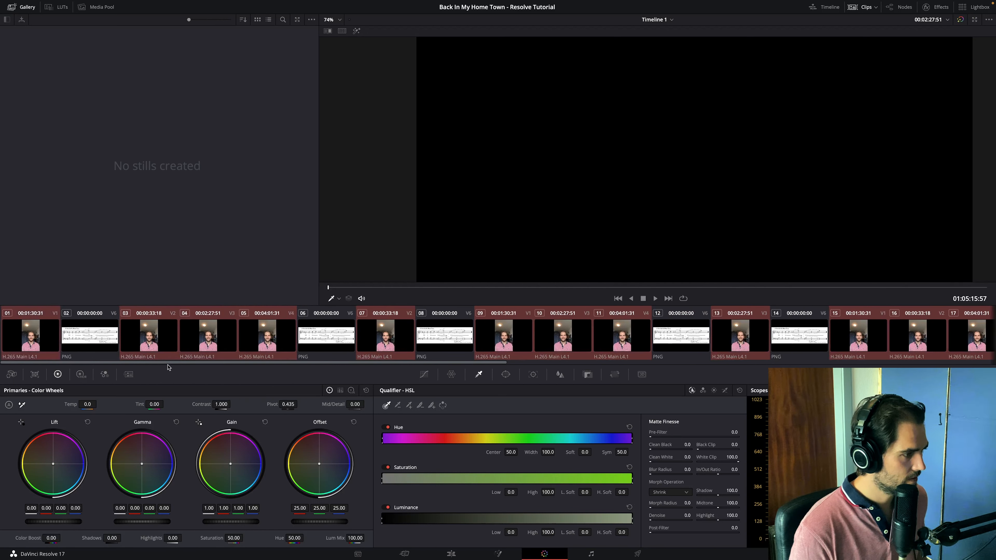
drag(169, 363, 728, 368)
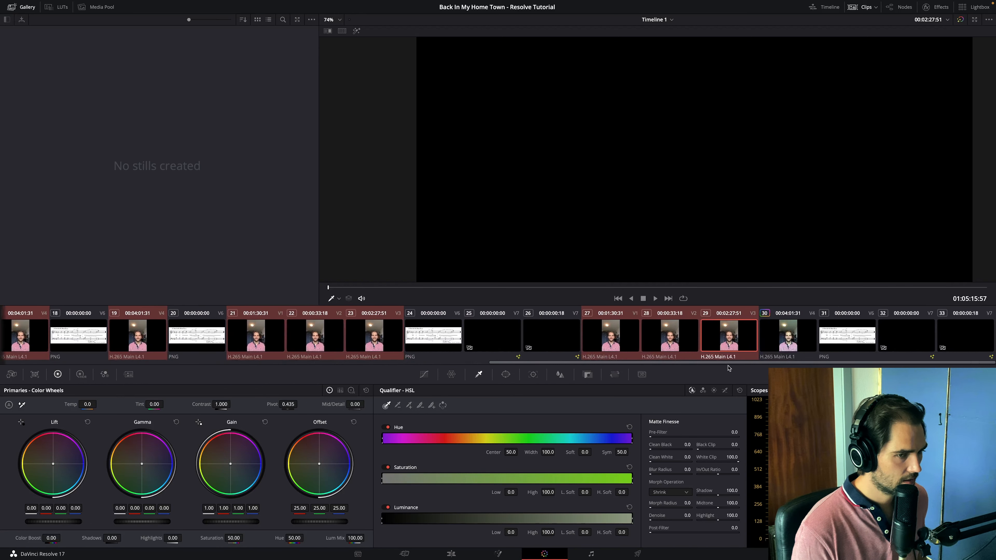
right_click(784, 336)
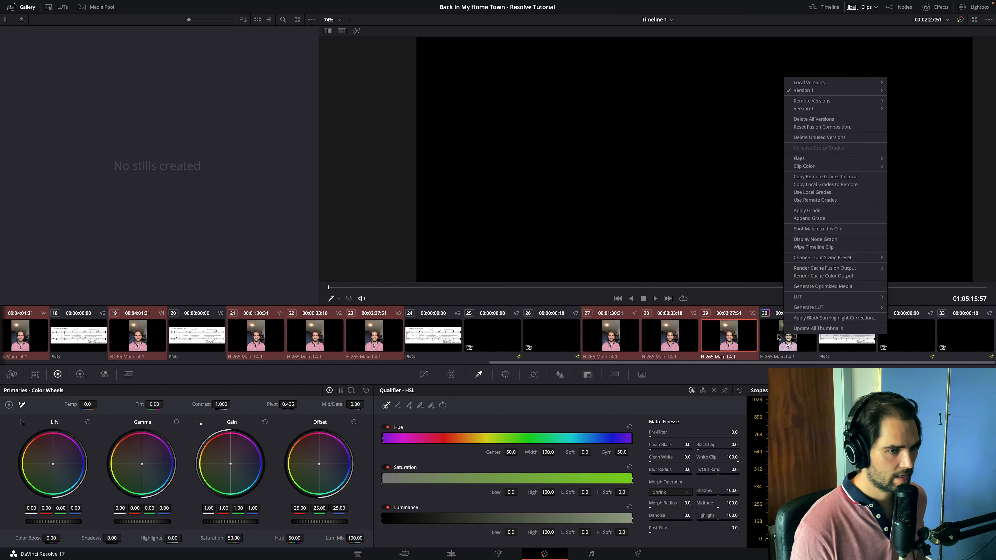
click(823, 210)
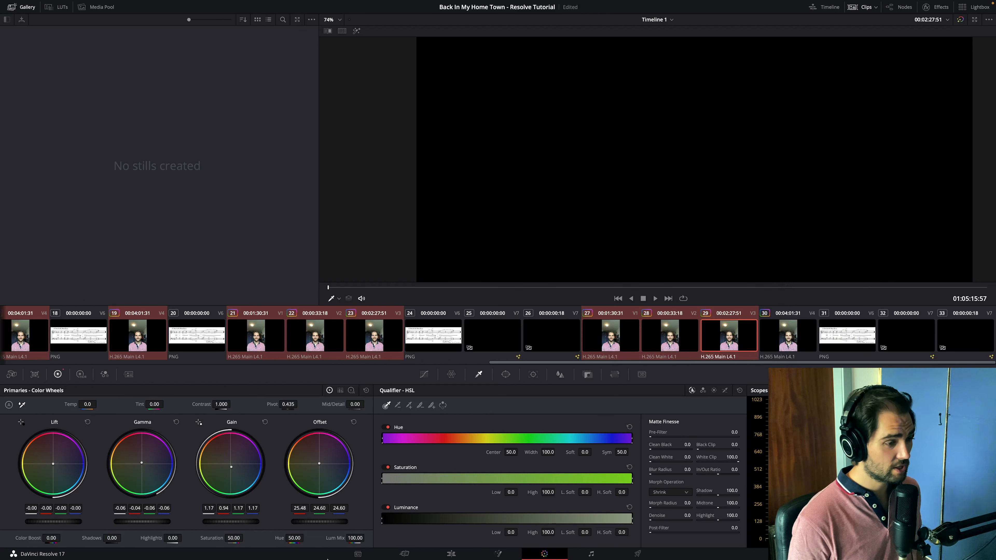
- Return to the Edit page and show the media pool for the start of the timeline
click(498, 553)
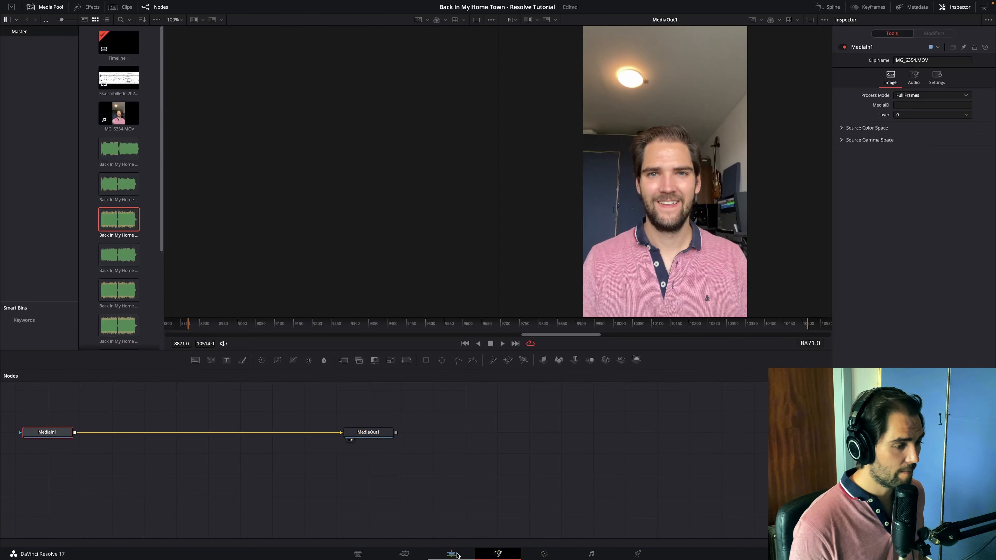
click(451, 554)
click(458, 318)
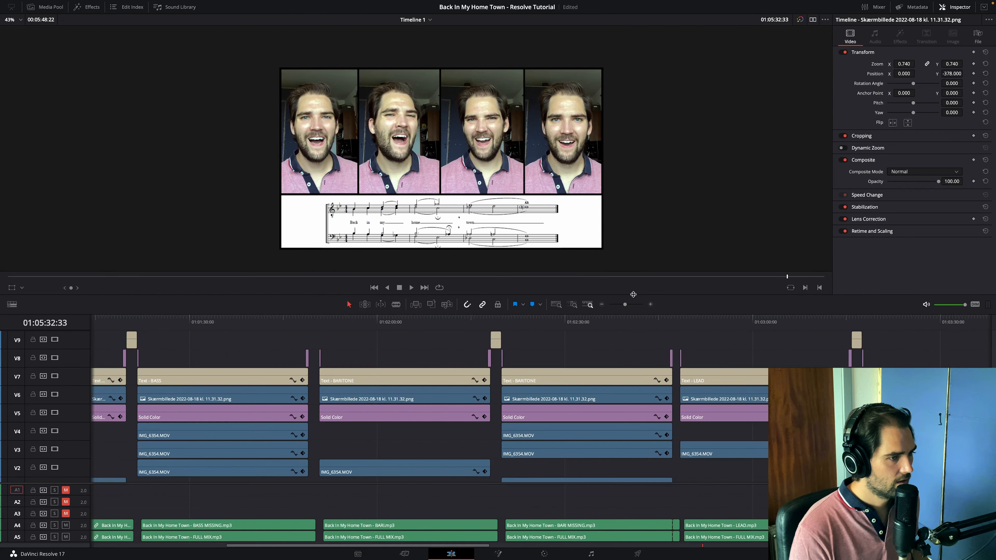
click(602, 305)
click(601, 304)
scroll(291, 467, left, 3)
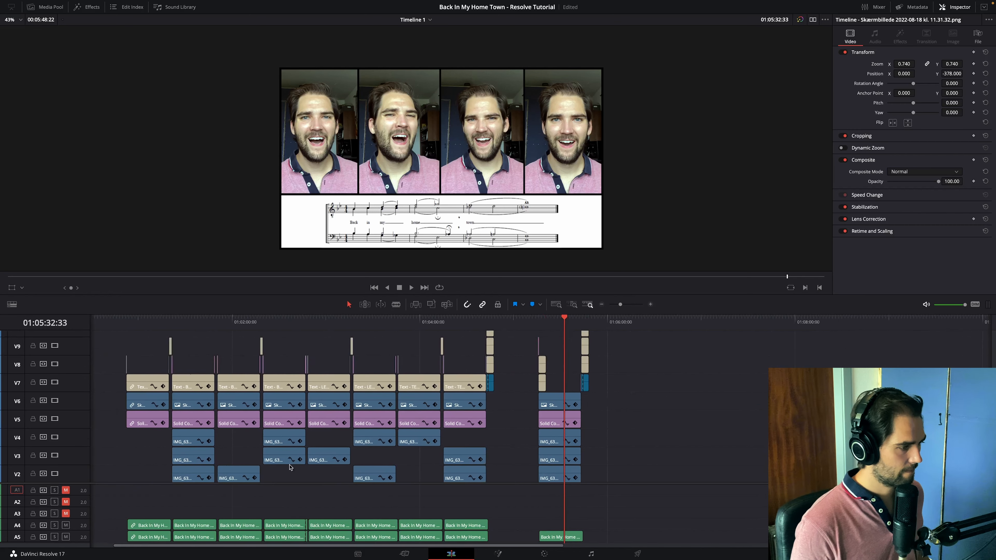
click(150, 352)
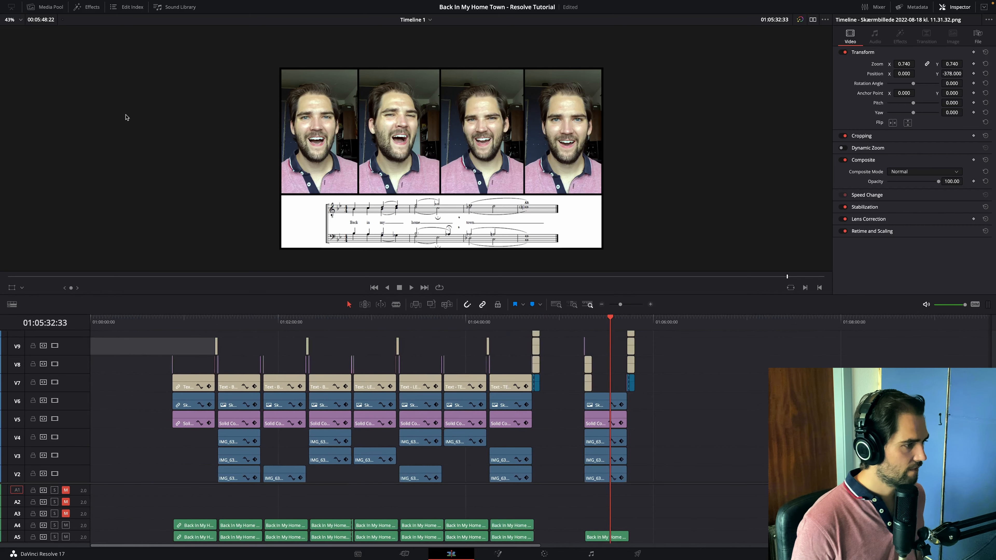
click(45, 6)
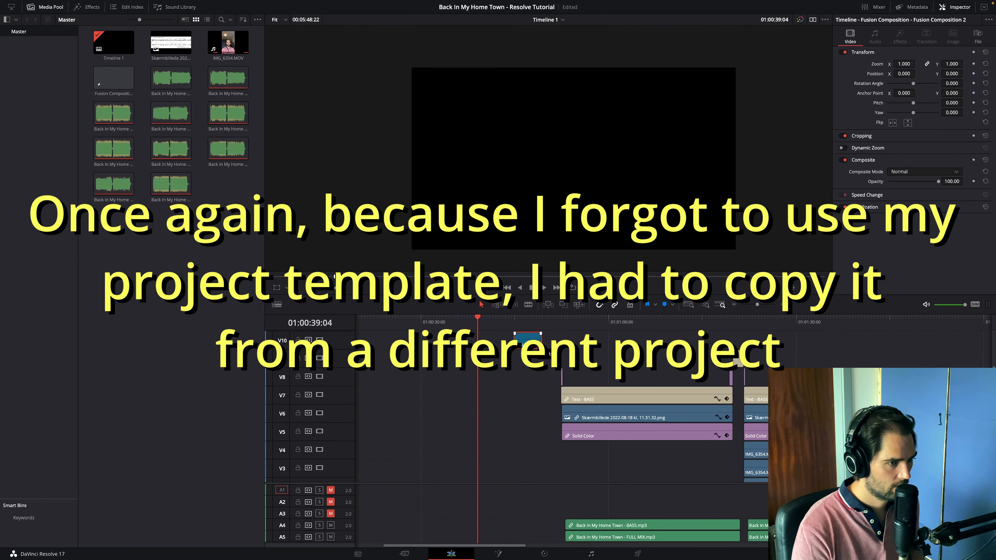
- Place the Fusion Composition 2 intro directly before the first BASS section and start the Solid Color transition earlier, over the intro's end
drag(519, 342, 547, 344)
click(534, 317)
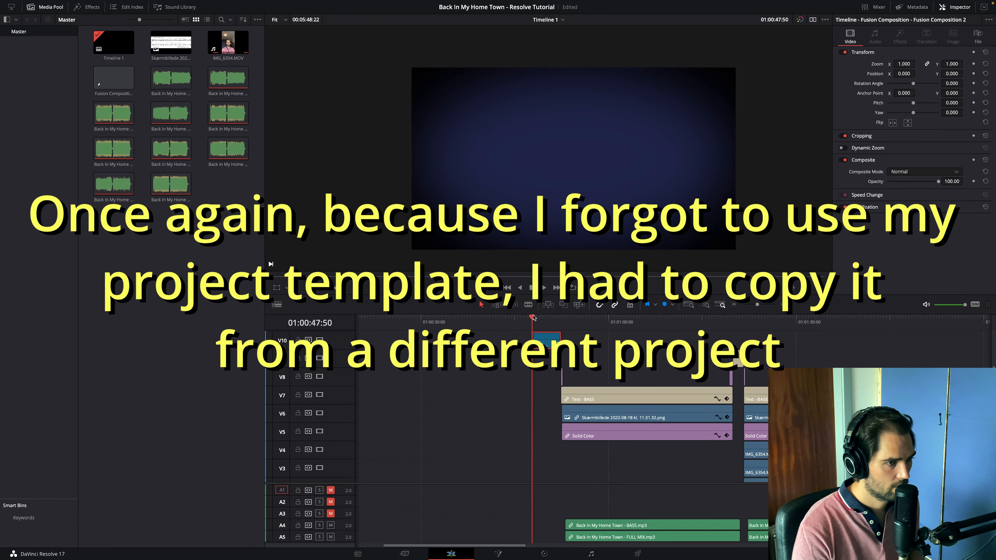
key(space)
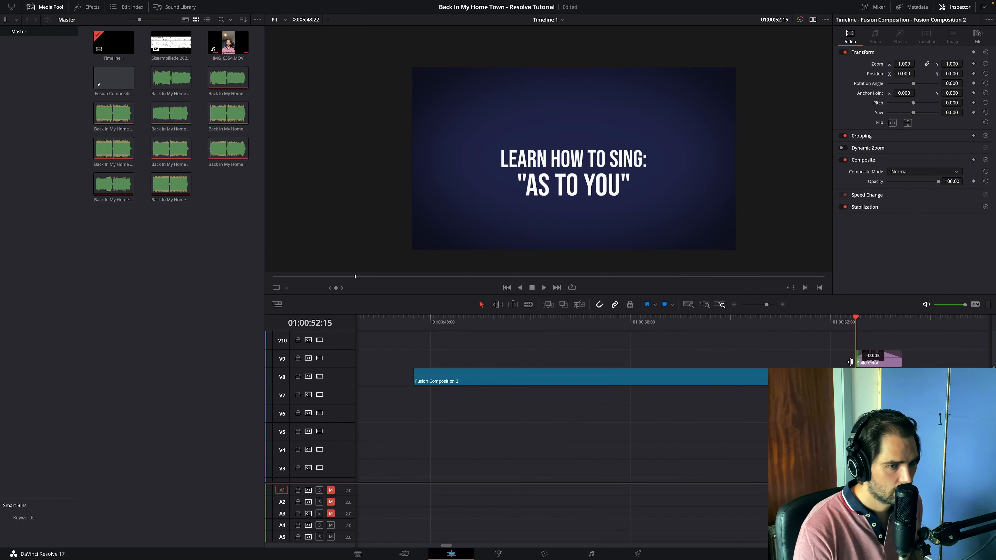
click(835, 318)
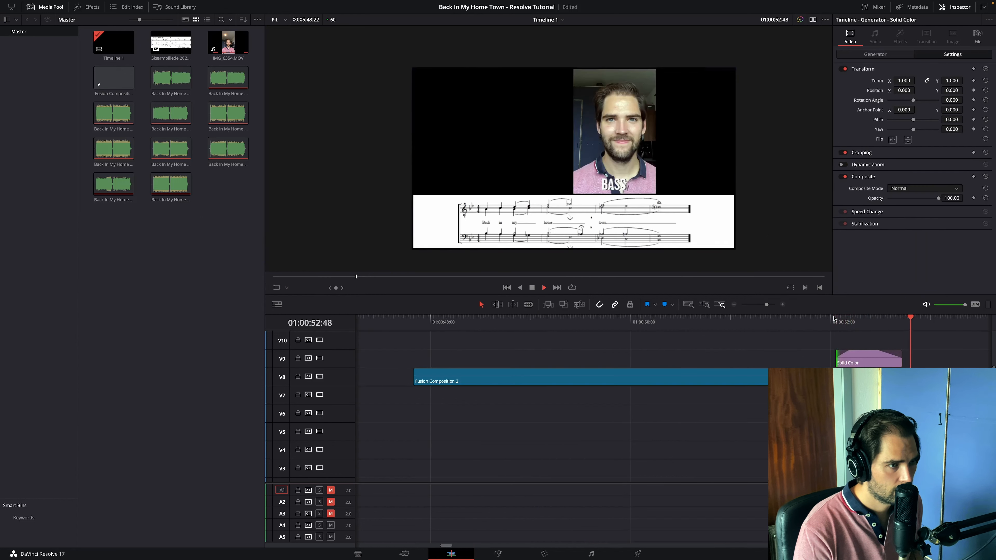
- Open the Fusion Composition 2 intro clip in the Fusion page
click(479, 370)
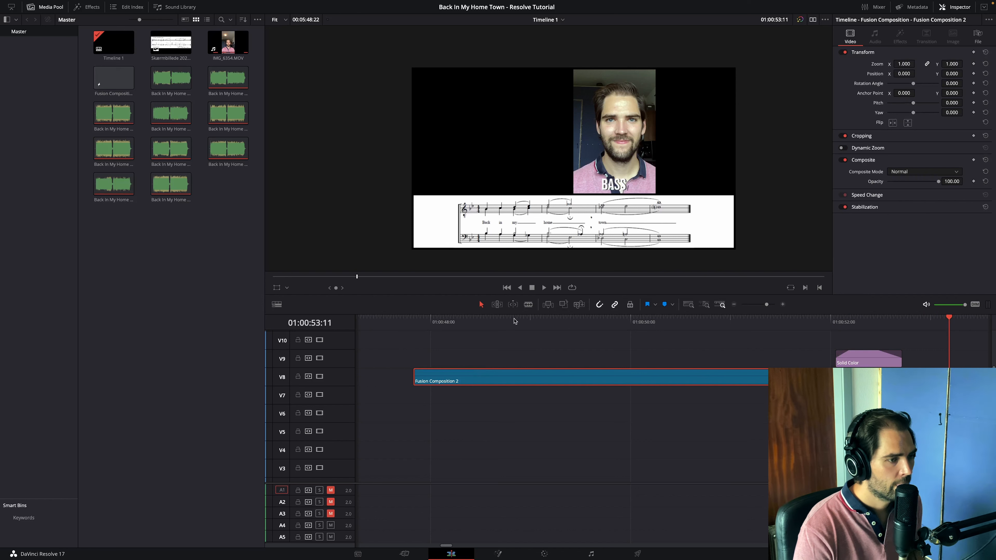
click(514, 319)
right_click(630, 373)
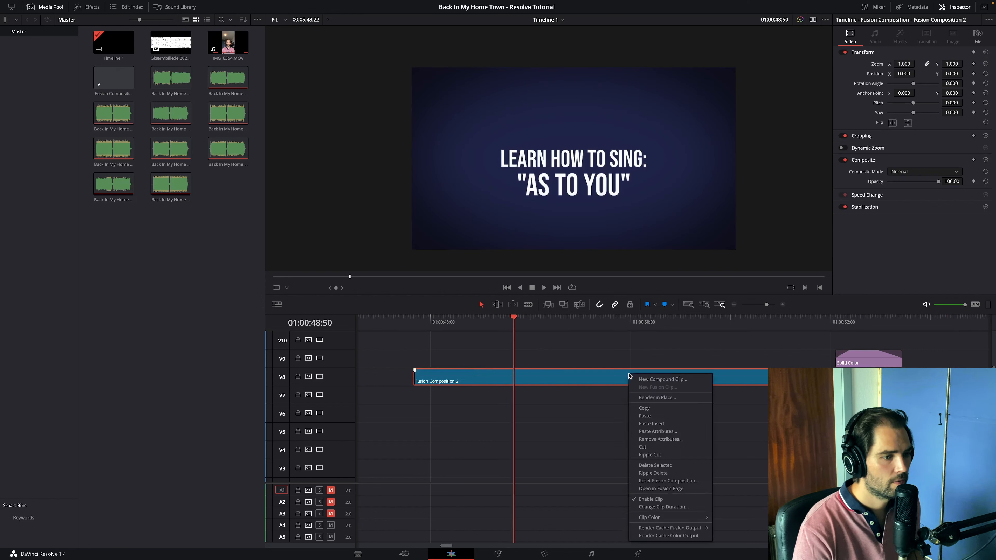
click(660, 489)
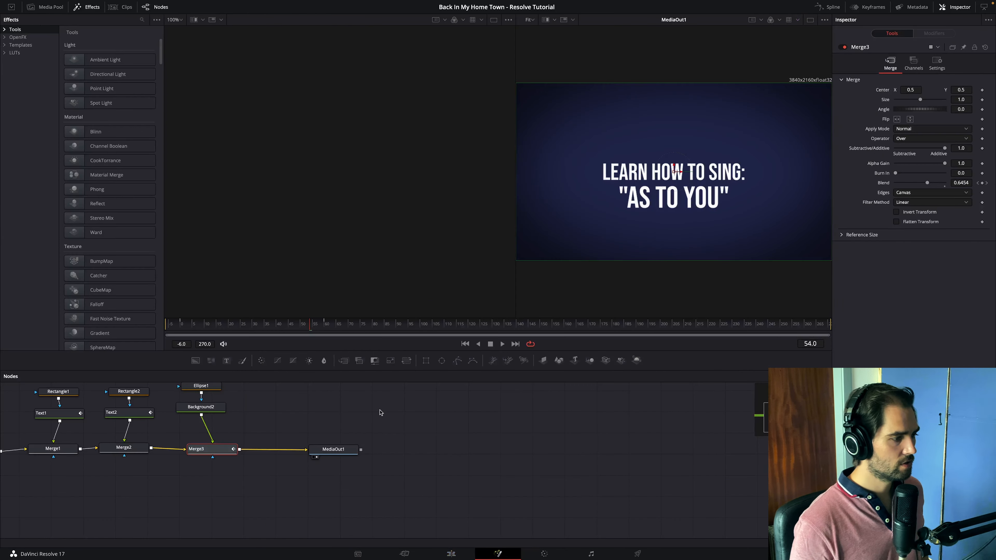
- Change the intro's song title in Text2 to "BACK IN MY HOME TOWN" and widen its Rectangle2 mask to 0.676
drag(553, 461, 594, 442)
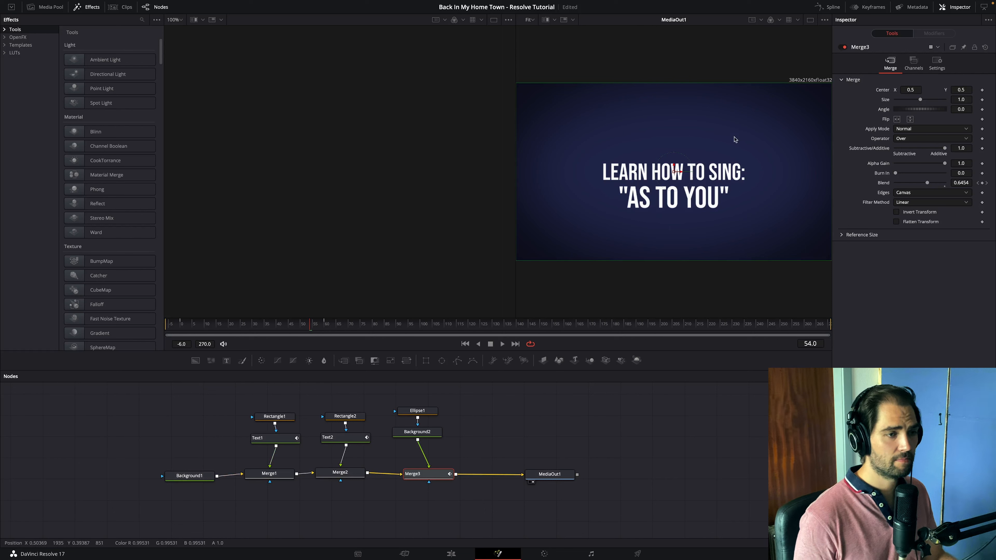
text(IN MY HOME T)
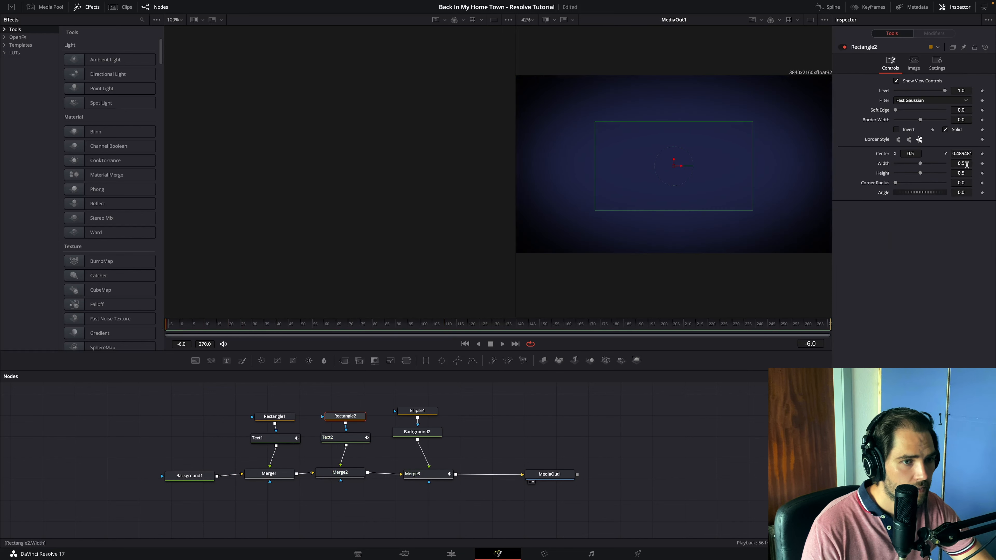
drag(960, 164, 986, 163)
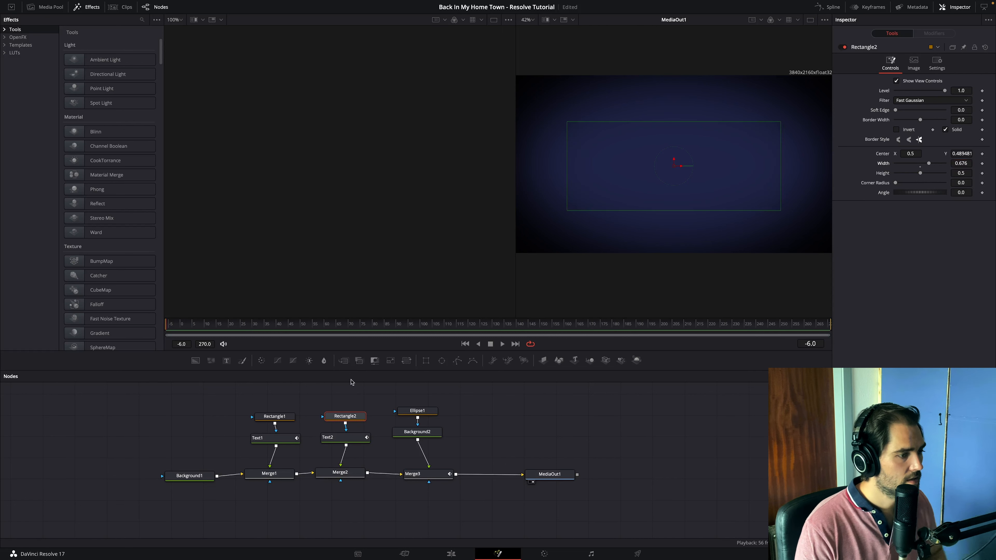
click(338, 437)
click(353, 324)
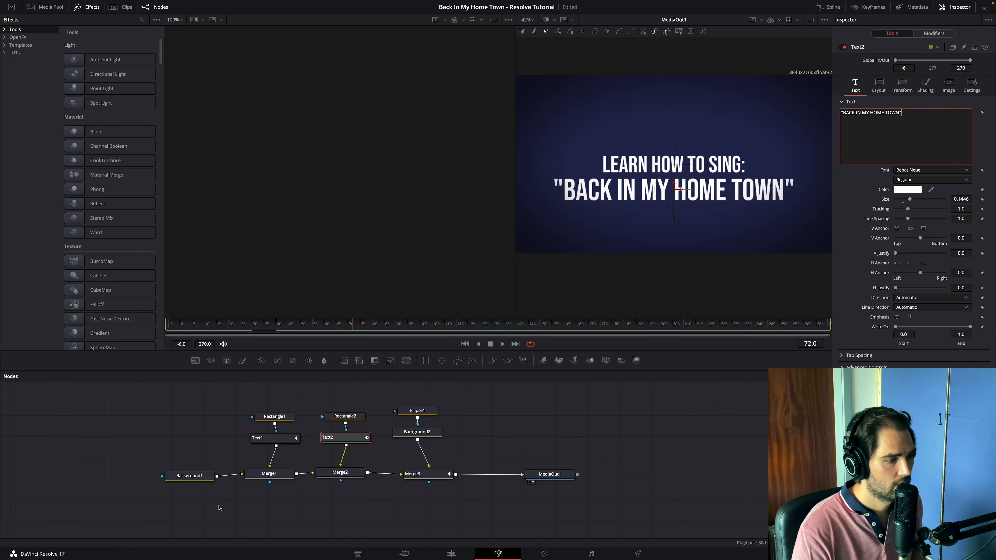
- Change the intro's Background1 colour to a very dark, nearly black grey
click(205, 476)
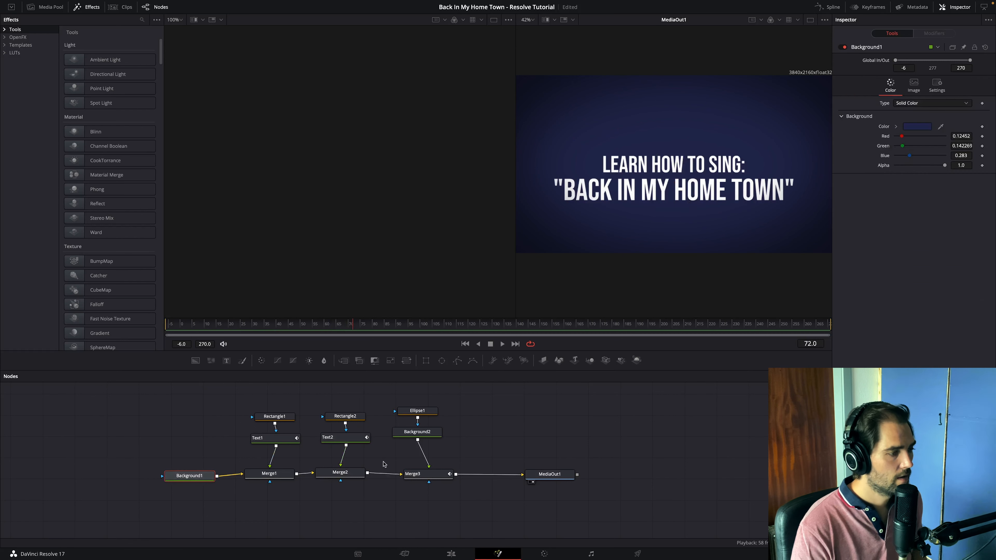
click(896, 127)
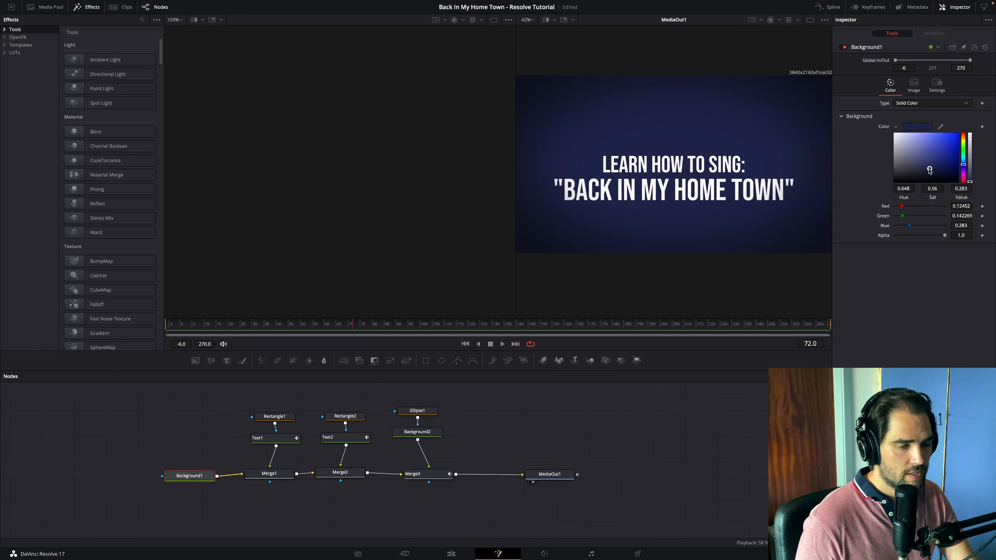
drag(929, 169, 896, 179)
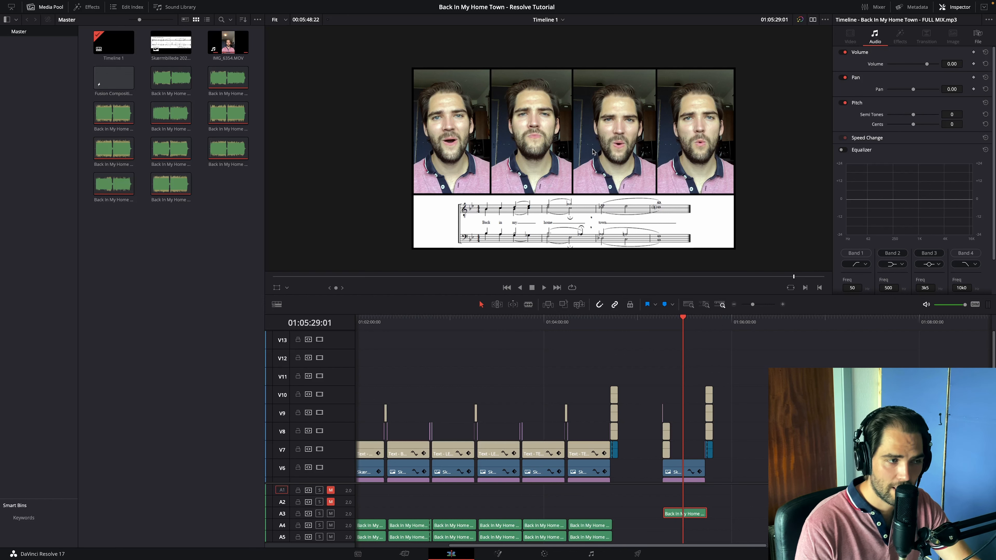
- Examine the graded singers in the full-quartet version up close in the viewer
scroll(592, 149, up, 3)
scroll(592, 157, up, 1)
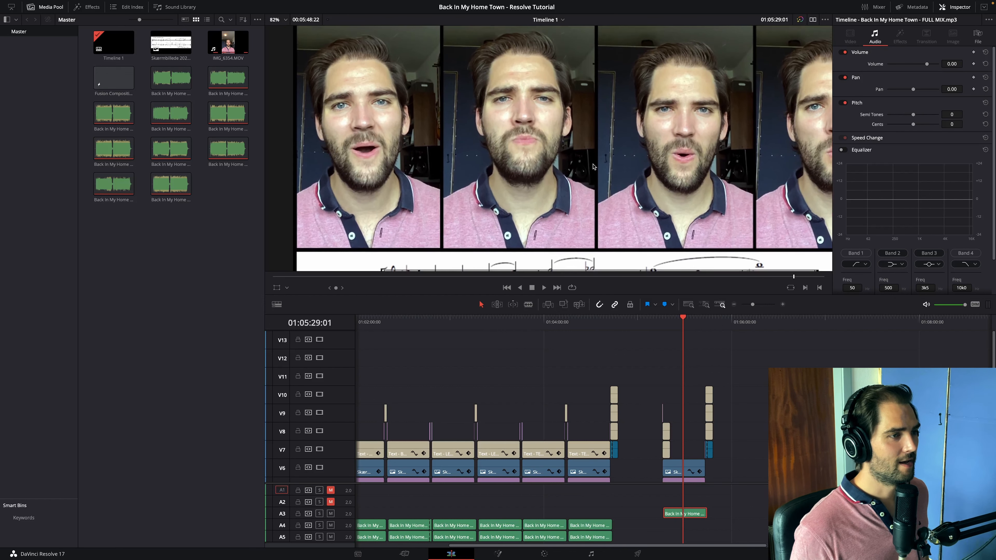
scroll(595, 165, up, 1)
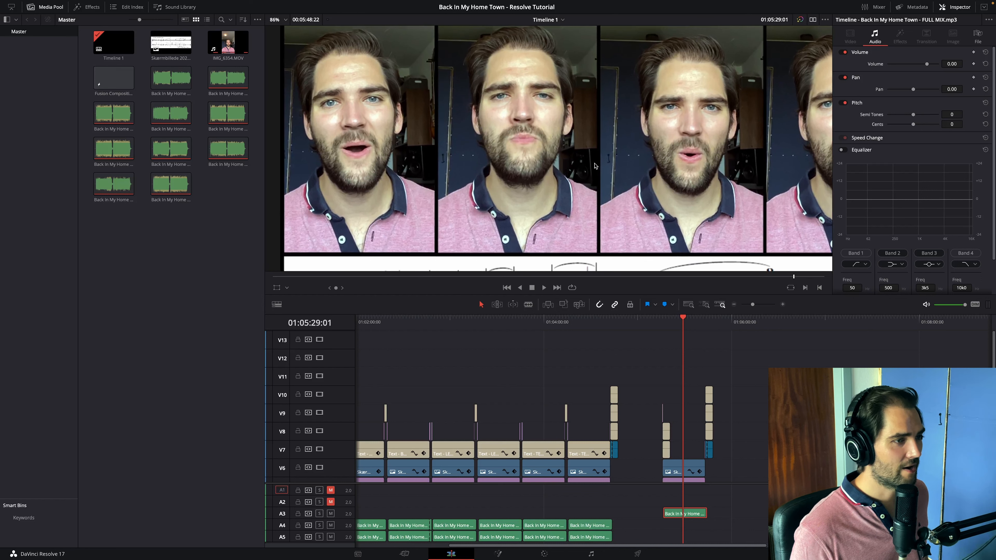
scroll(594, 162, down, 4)
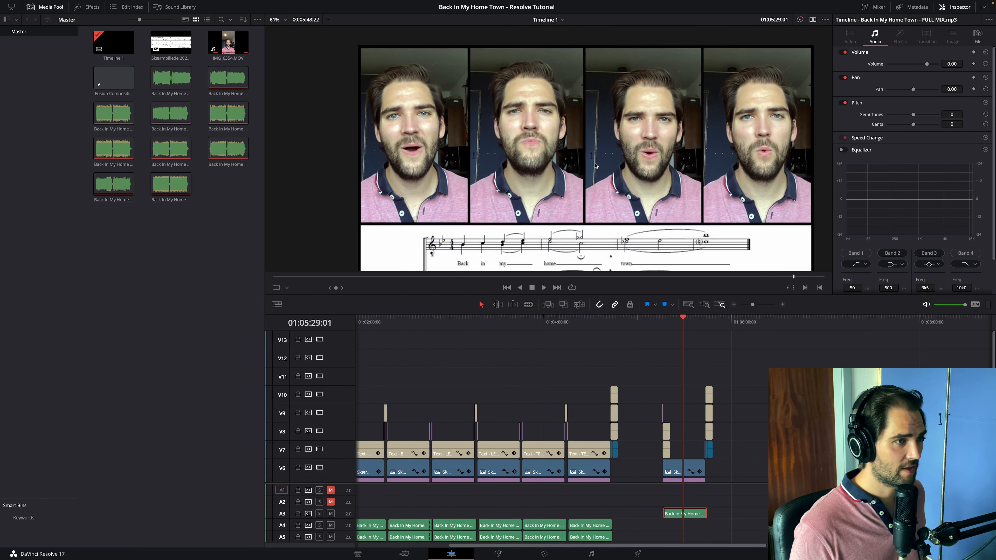
- Hide the media pool and enlarge the timeline area so that all video and audio tracks fit
click(610, 319)
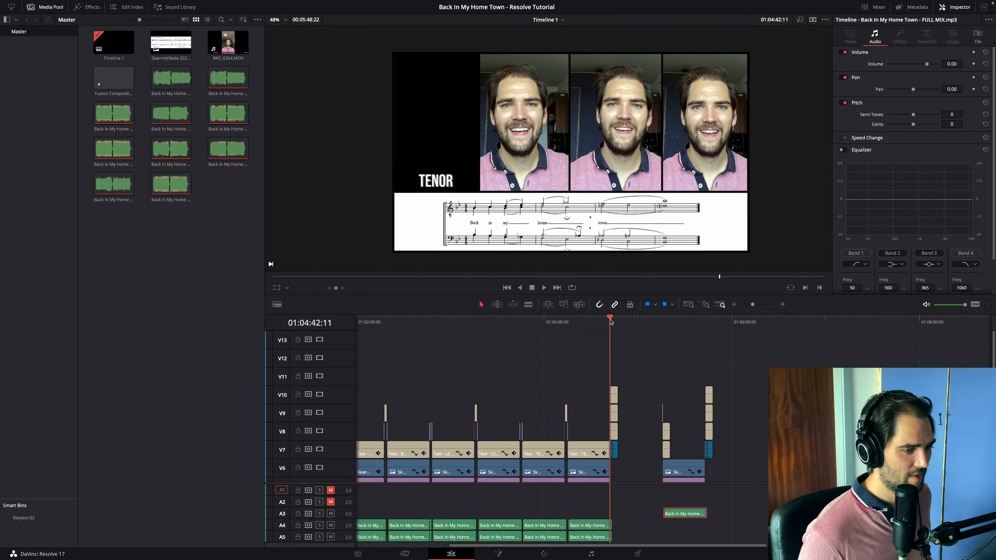
click(611, 320)
scroll(611, 322, left, 5)
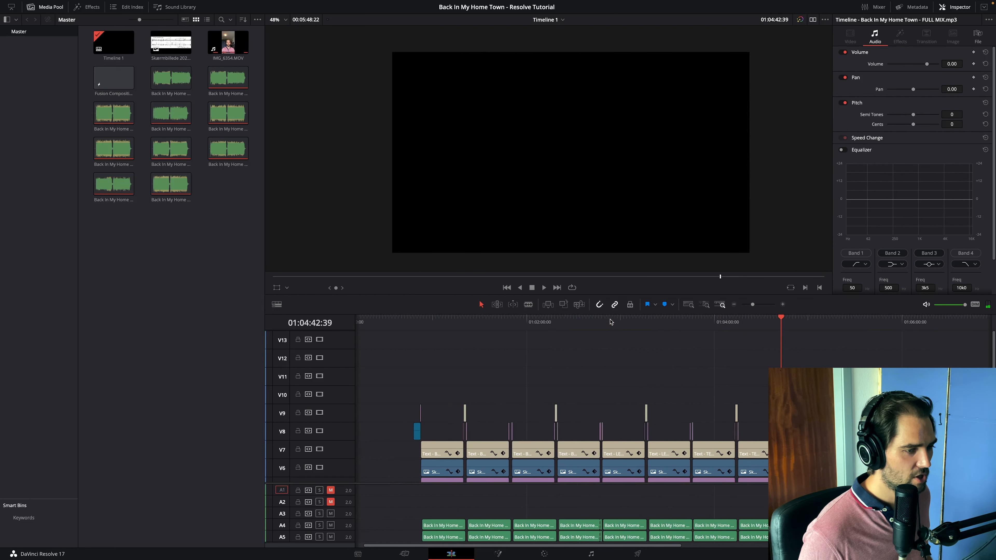
scroll(459, 338, down, 3)
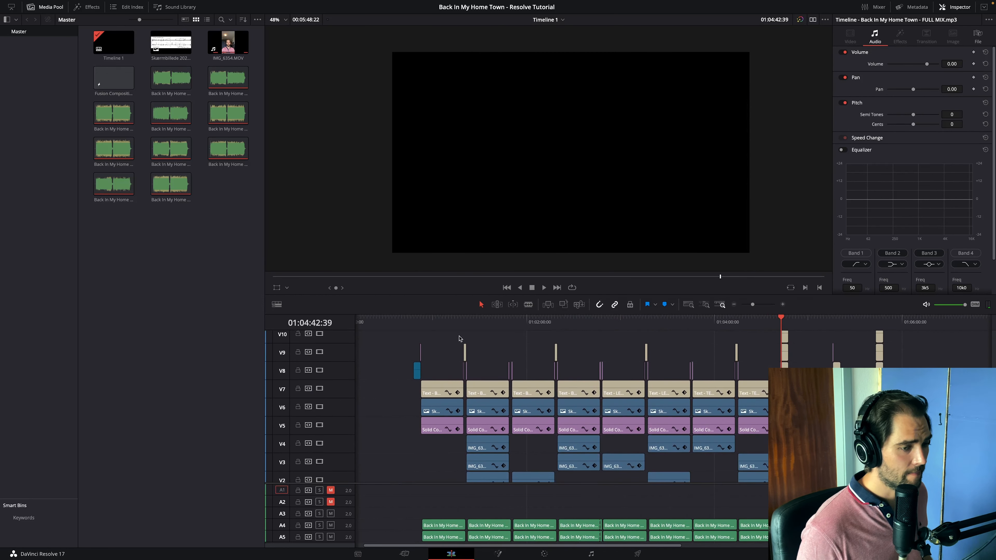
scroll(460, 337, down, 1)
click(55, 7)
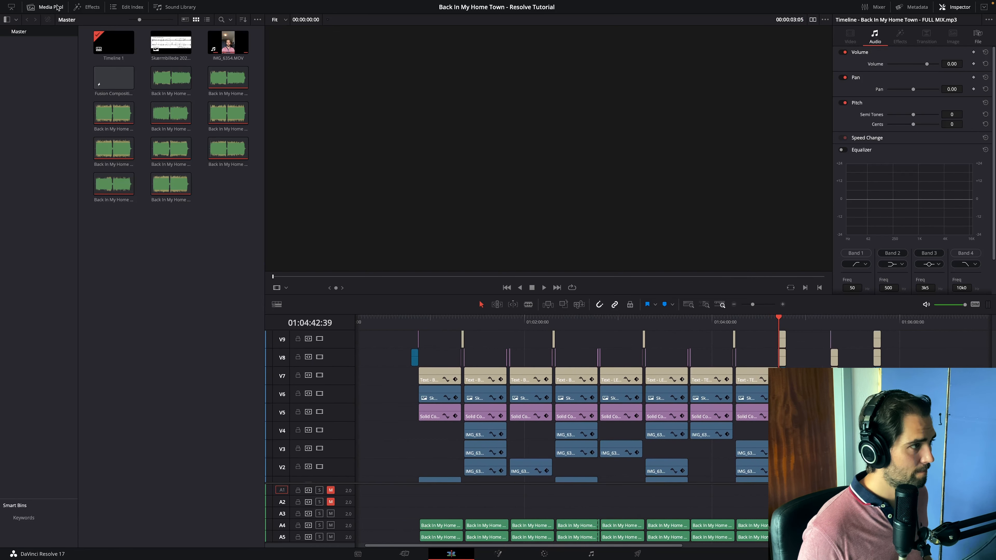
drag(540, 295, 539, 189)
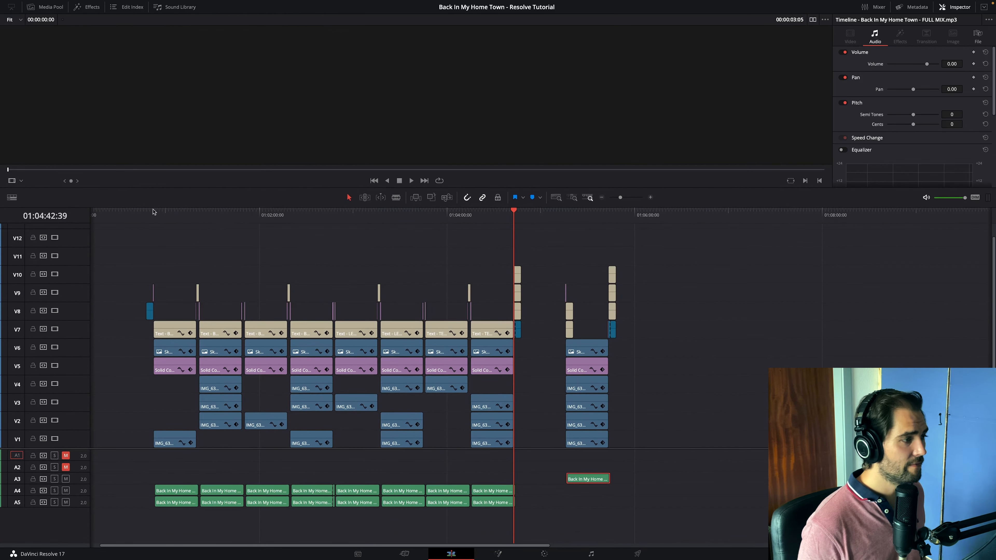
- Review the intro, the first BASS section and the full-quartet version by moving through the finished timeline
click(144, 214)
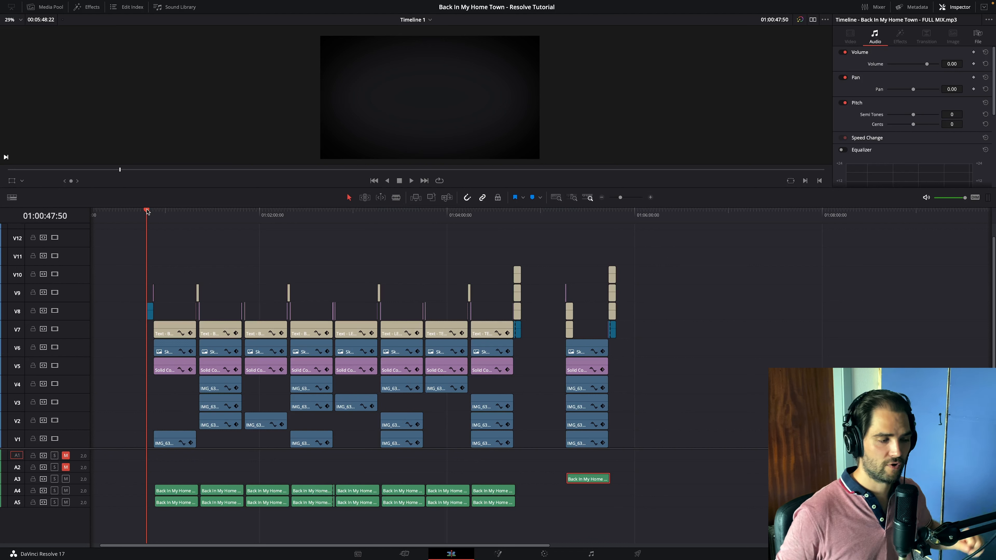
drag(148, 211, 181, 213)
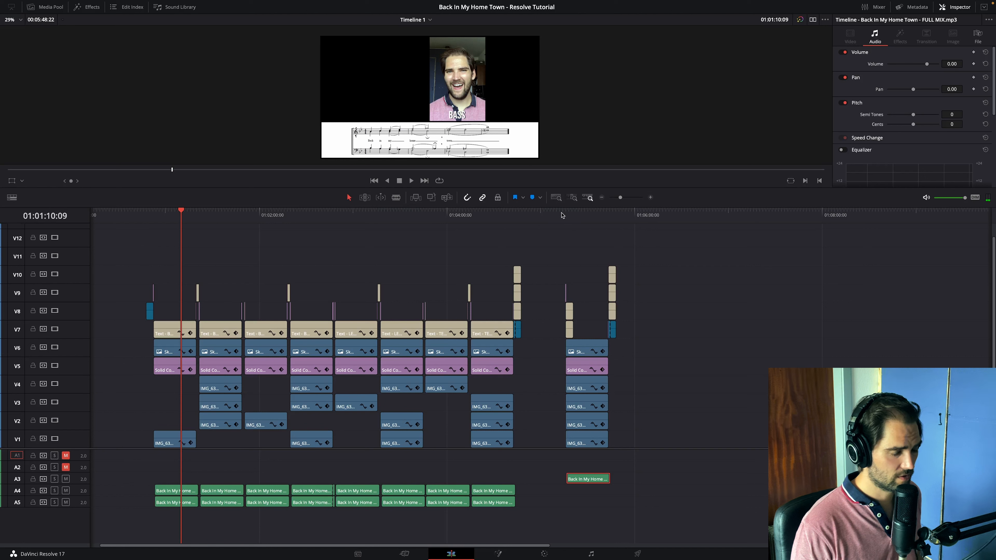
drag(564, 214, 595, 214)
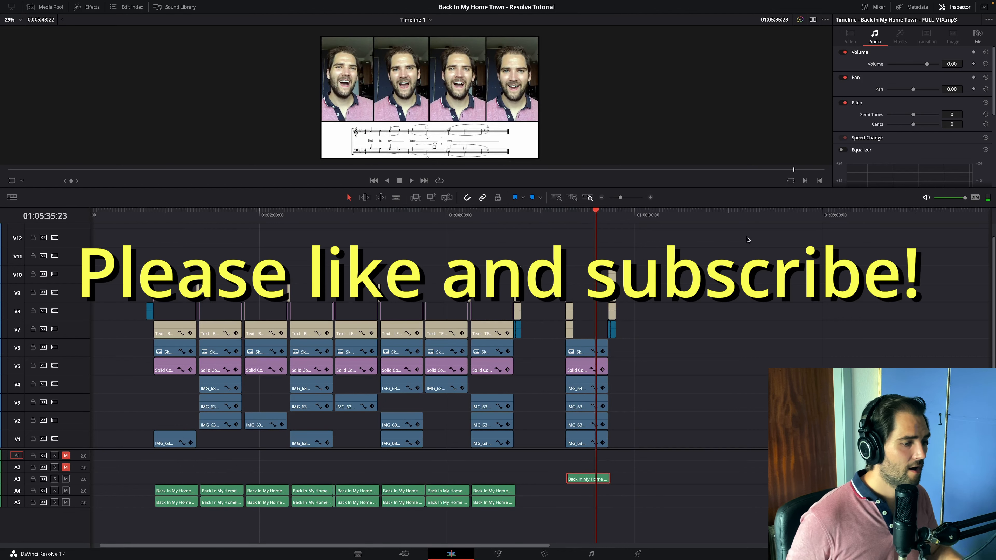